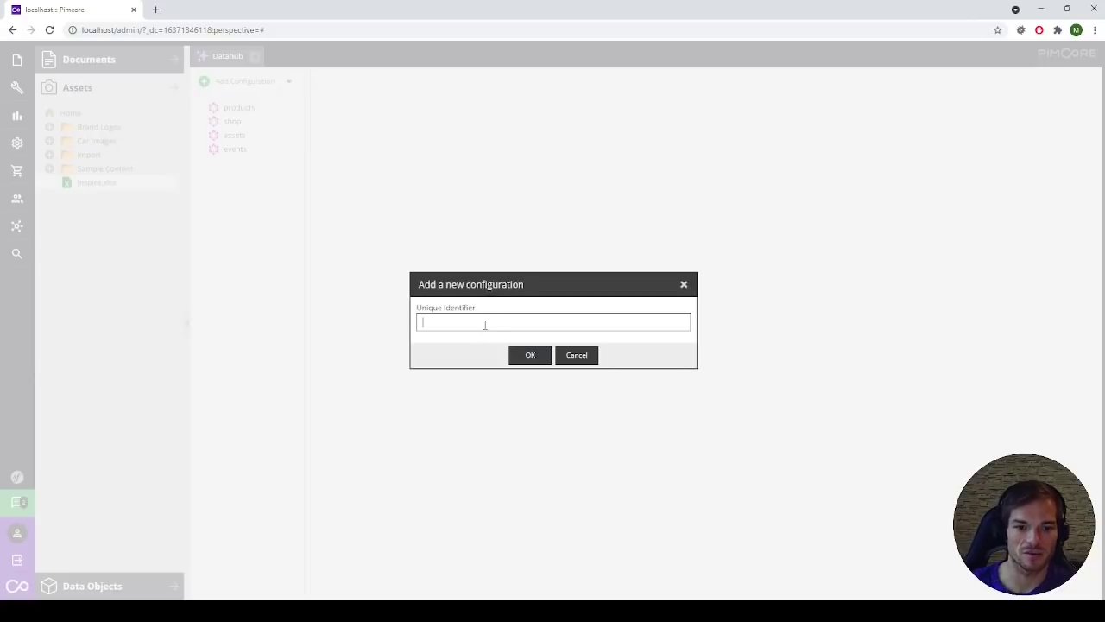
Create a Data Objects Importer configuration named 'inspire', leaving it inactive.
type("inspire")
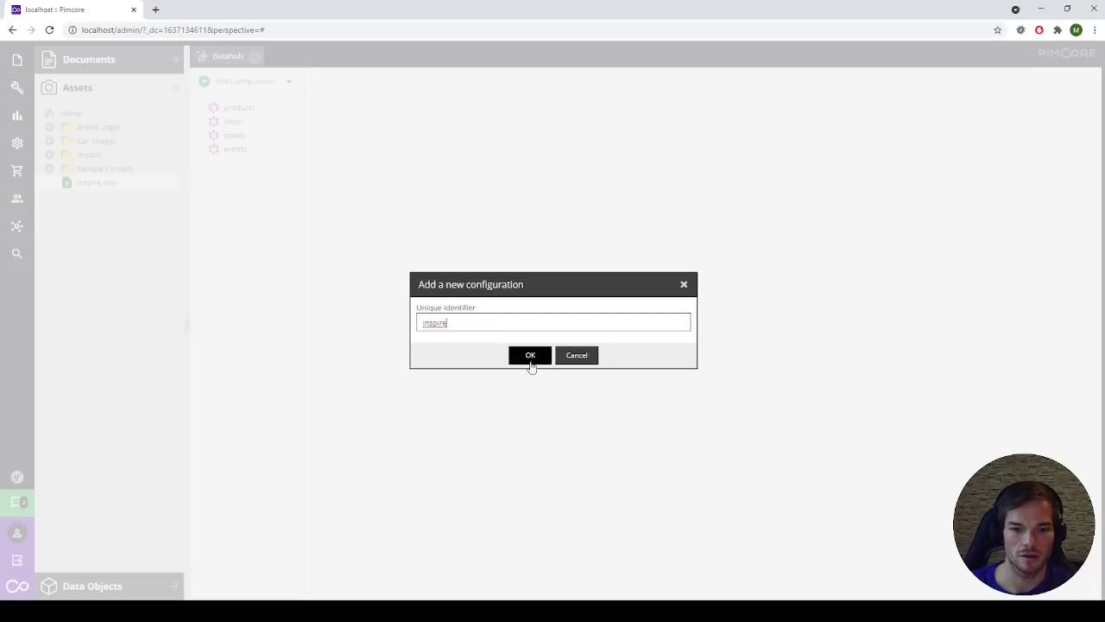
left_click(530, 361)
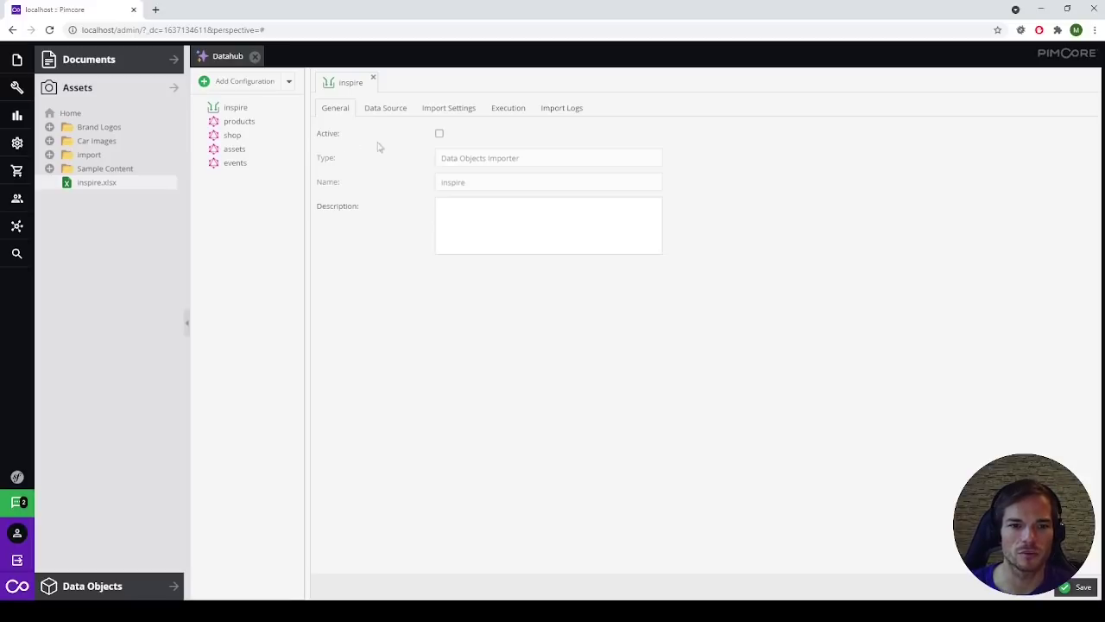
left_click(439, 137)
left_click(439, 137)
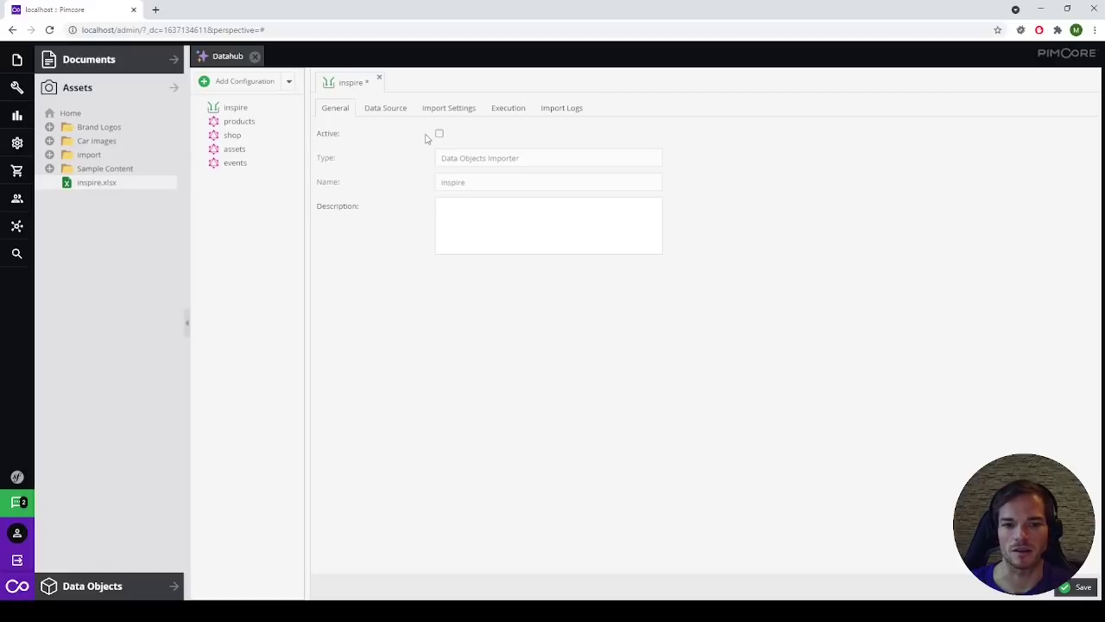
Give the configuration the description 'inspire deep talk' and go to its data source settings.
left_click(522, 219)
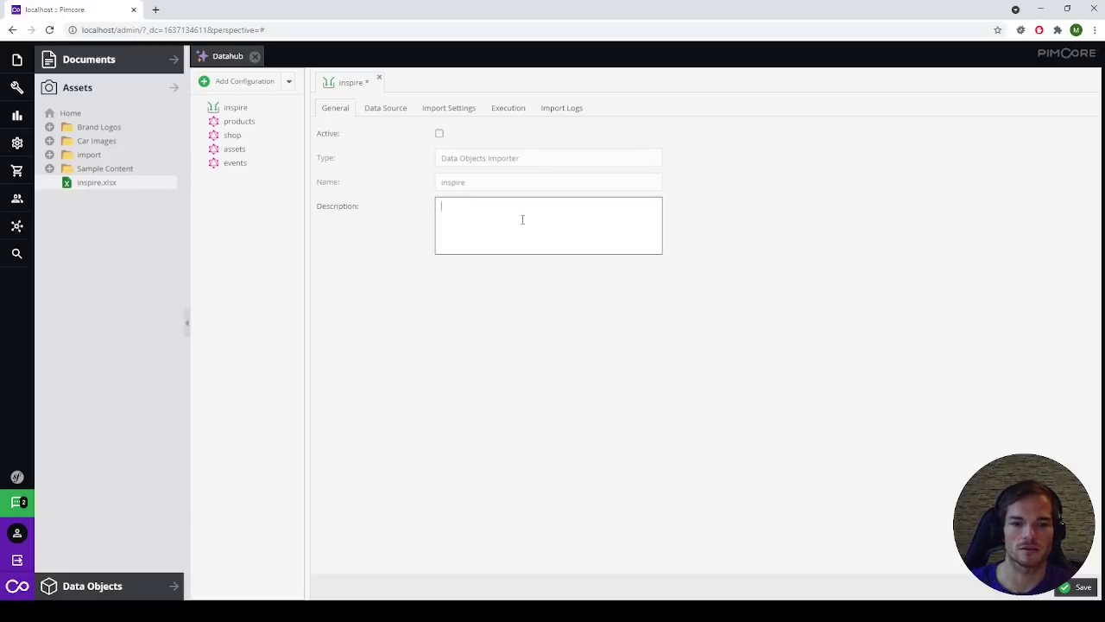
type("inspir")
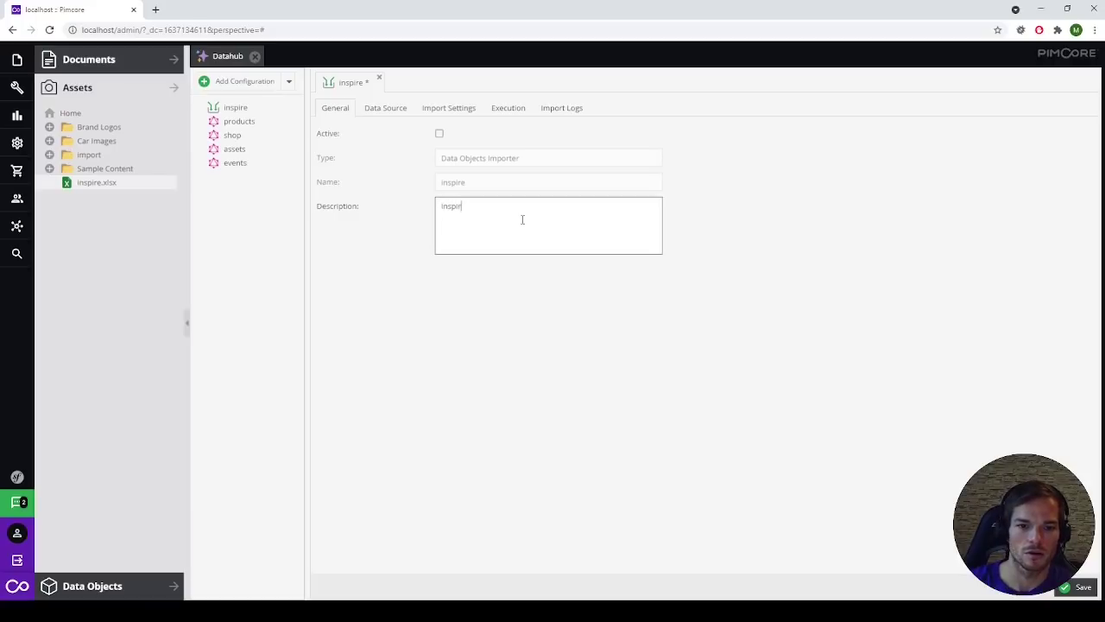
type("e deep talk")
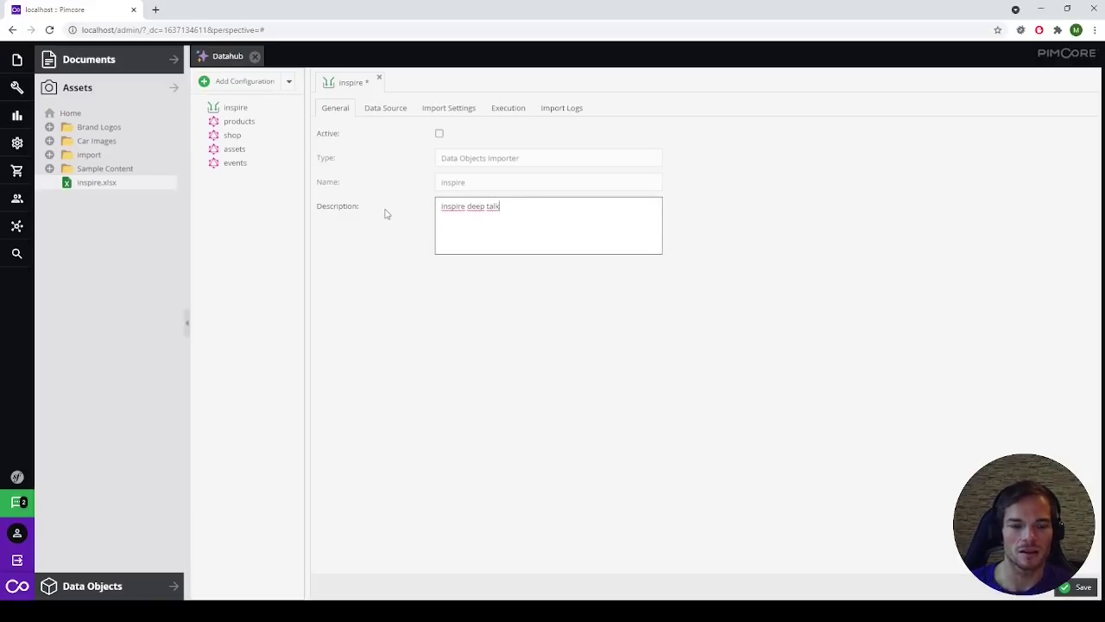
left_click(382, 111)
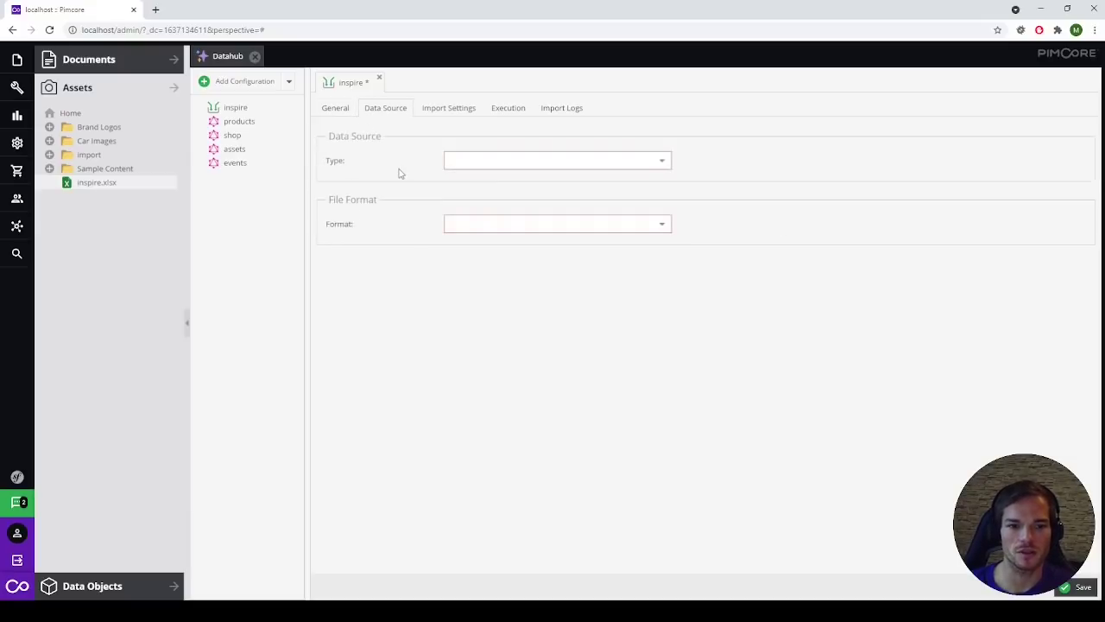
Choose SFTP first, then switch the data source type to HTTP and check its Schema options.
left_click(670, 168)
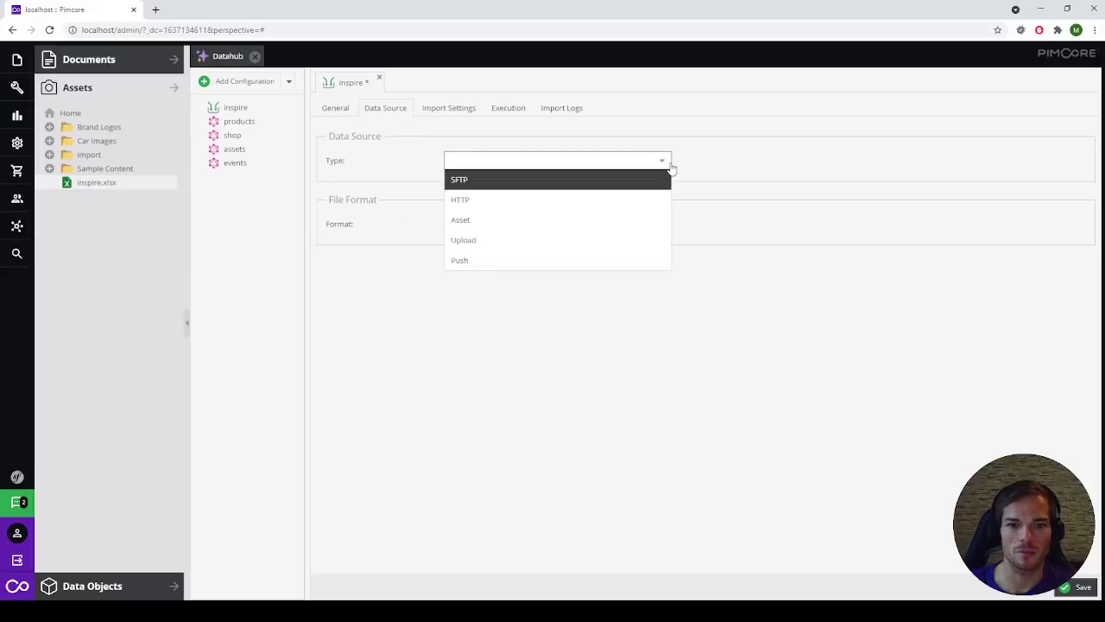
left_click(498, 183)
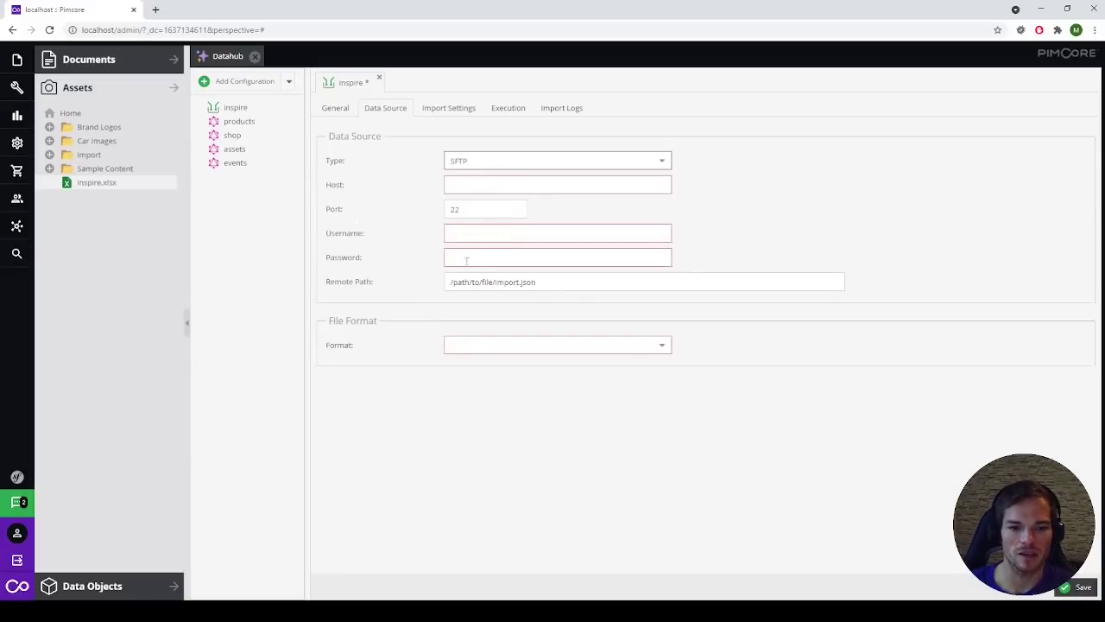
left_click(662, 162)
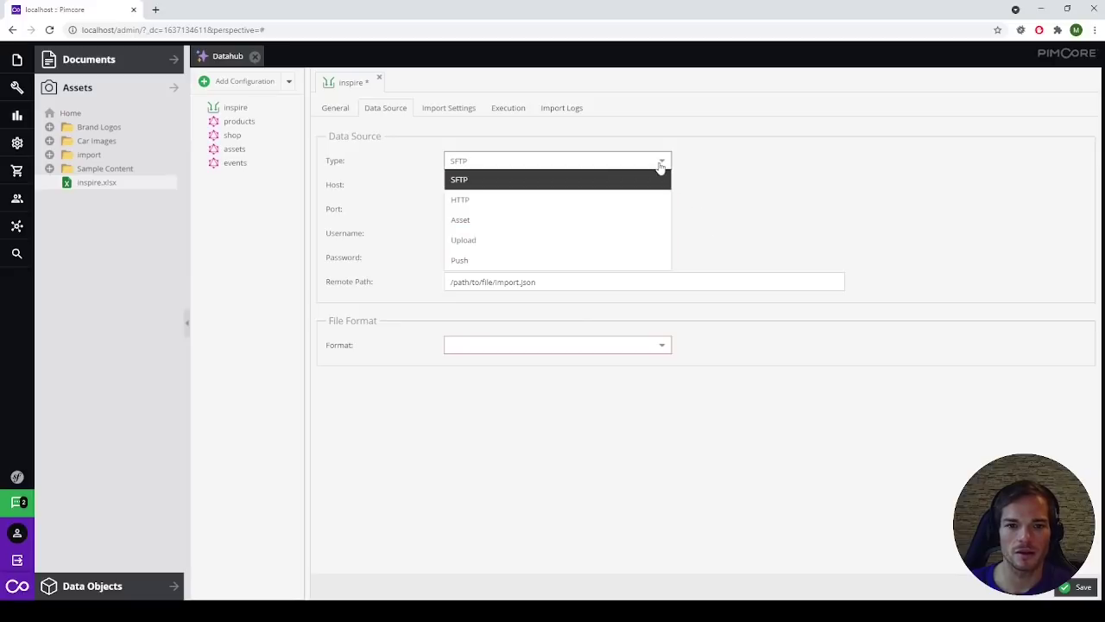
left_click(487, 201)
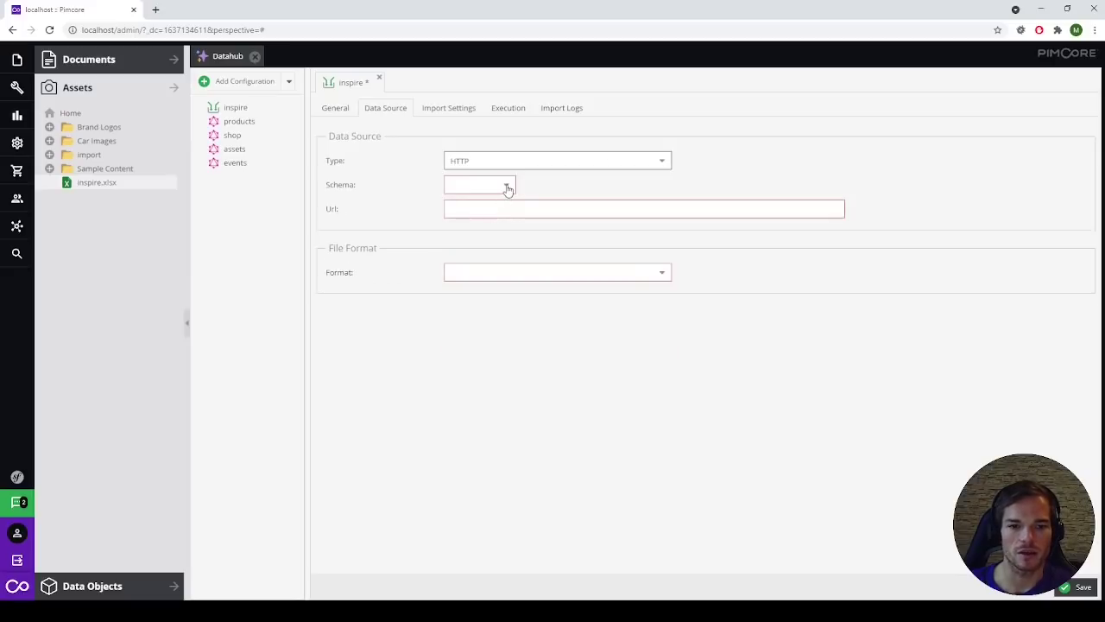
left_click(507, 186)
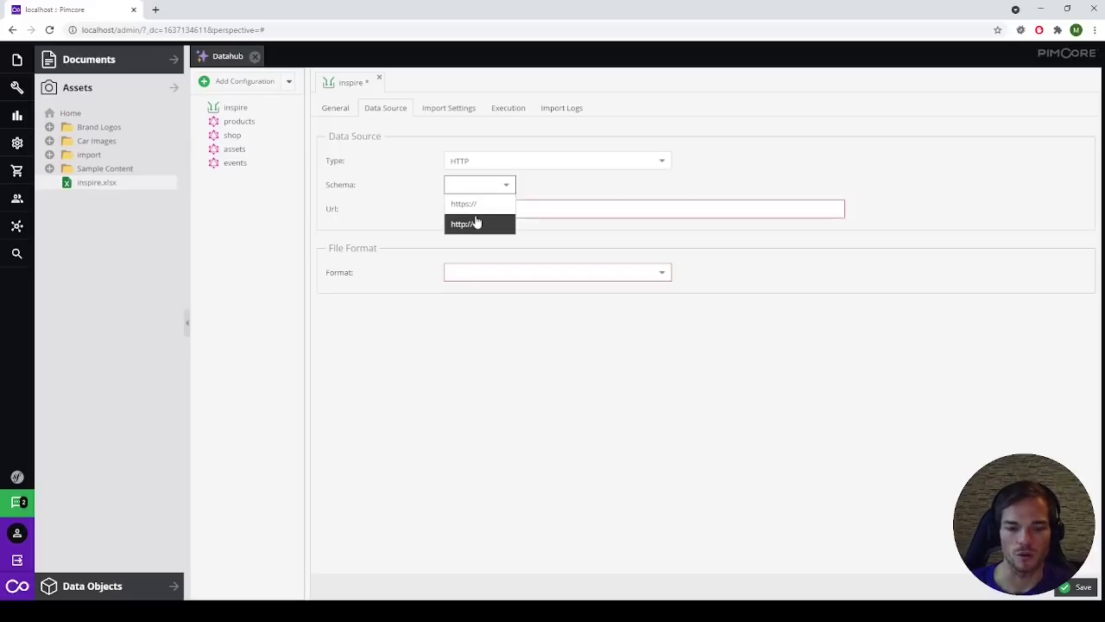
left_click(377, 205)
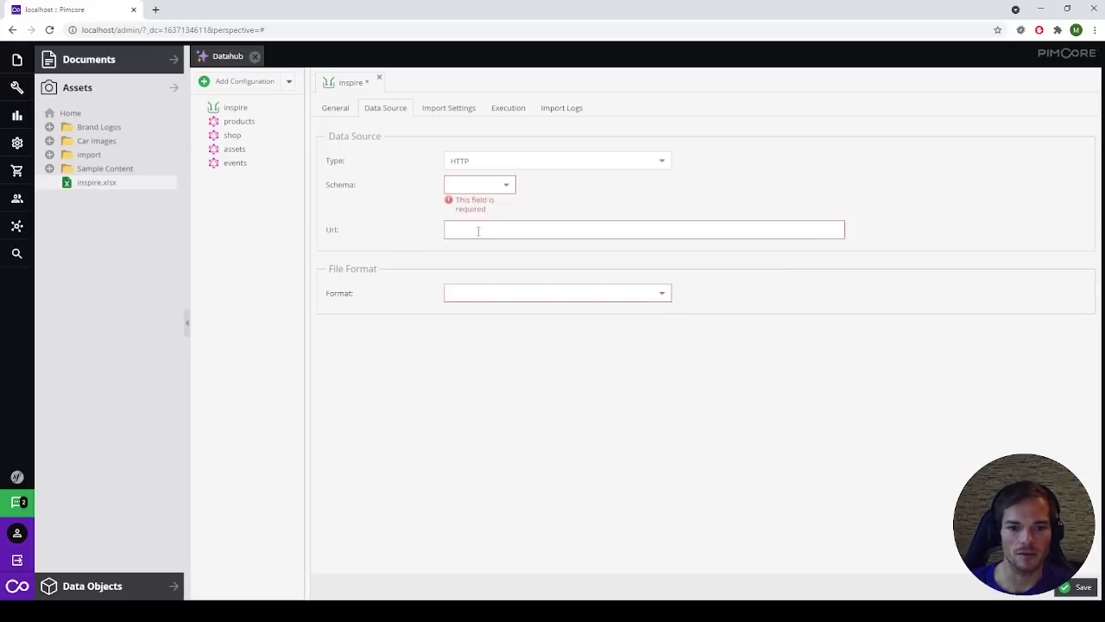
left_click(659, 168)
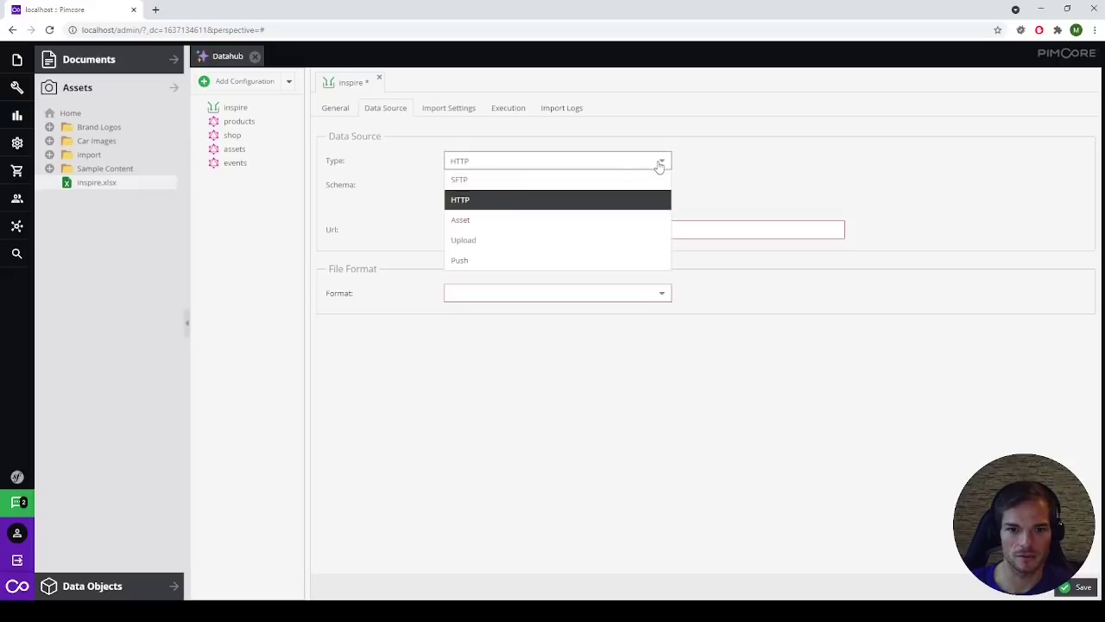
Switch the source type to Asset, first typing /import.xlsx, then dragging in inspire.xlsx.
left_click(484, 221)
left_click(537, 185)
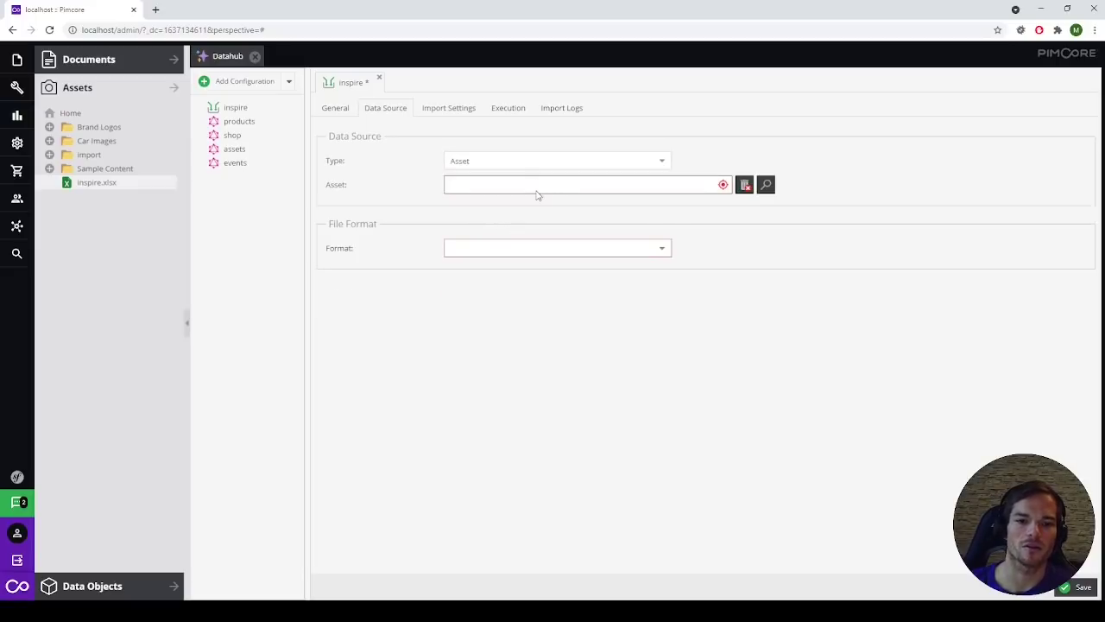
type("/import.xlsx")
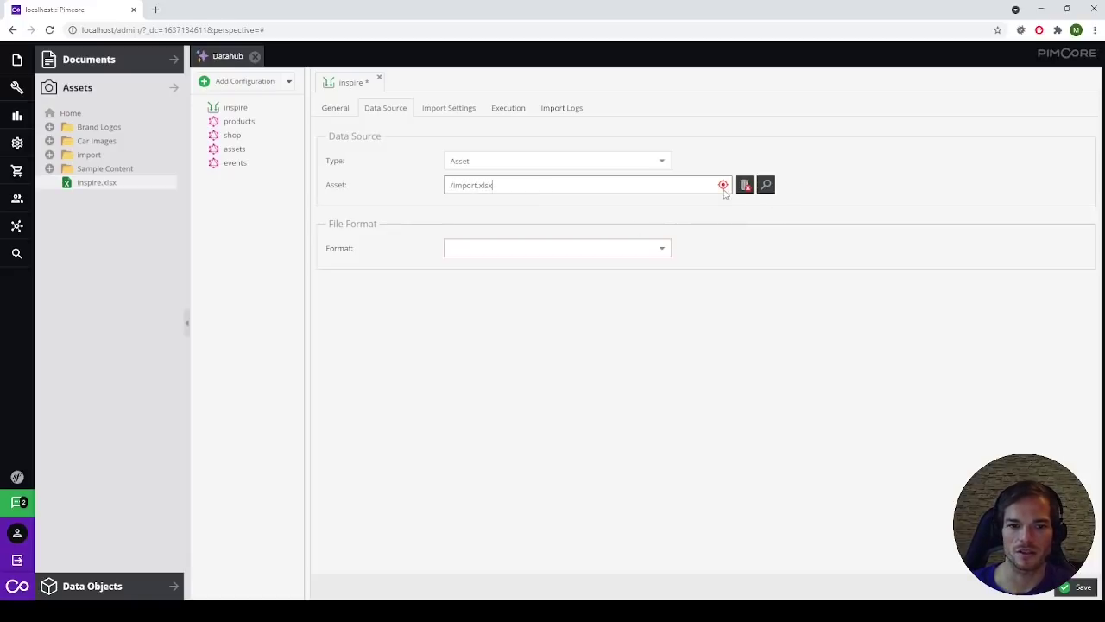
left_click_drag(104, 187, 524, 188)
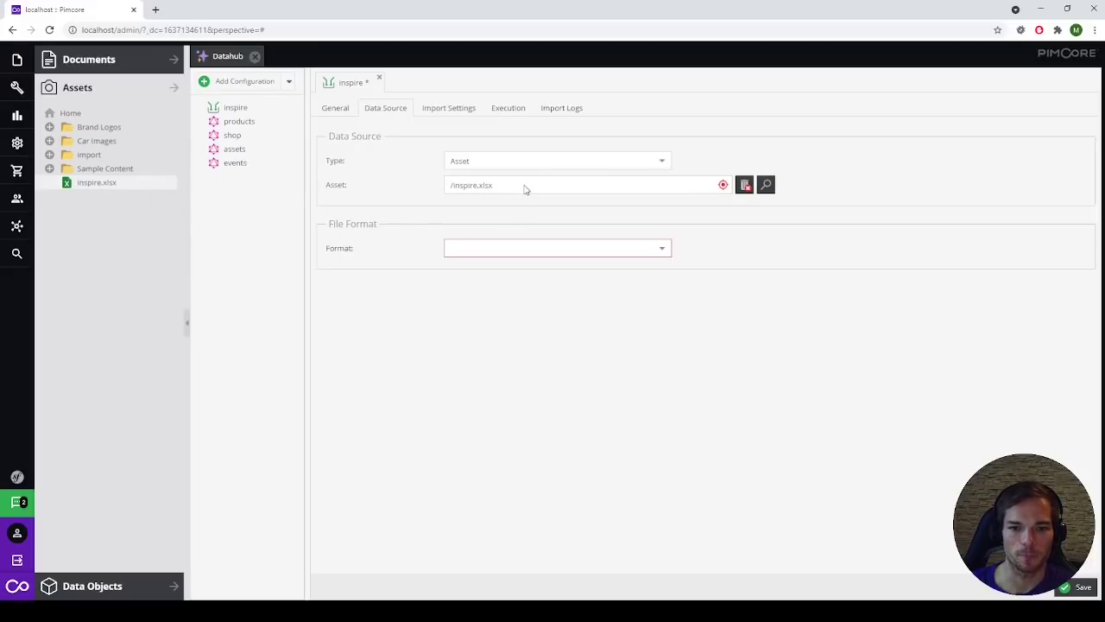
Try the Upload and Push source types, then return to Asset with inspire.xlsx assigned.
left_click(665, 161)
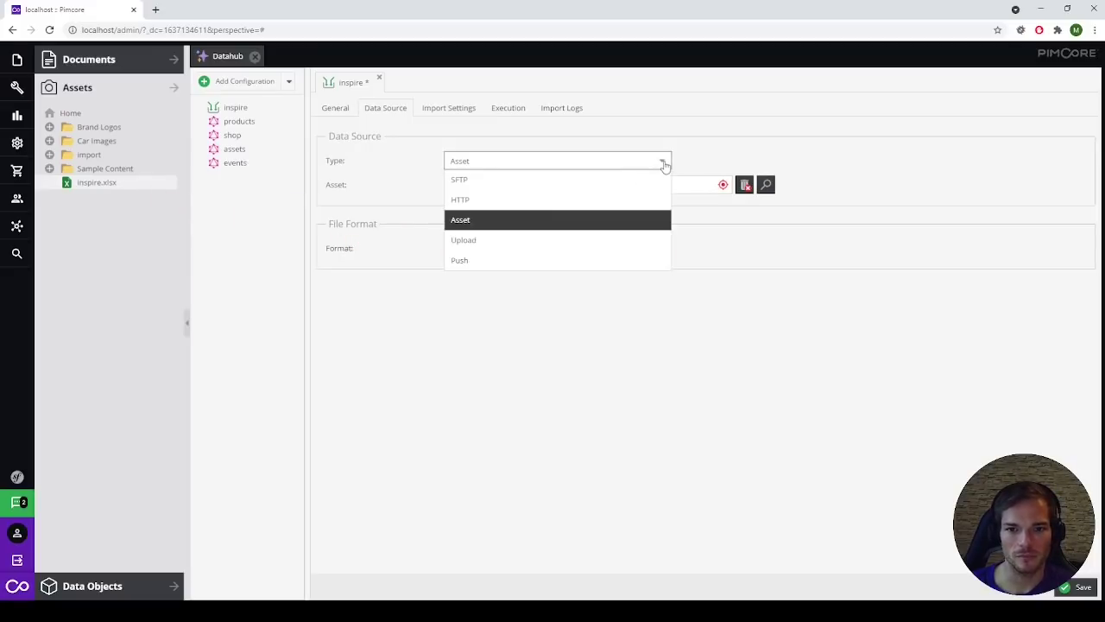
left_click(493, 239)
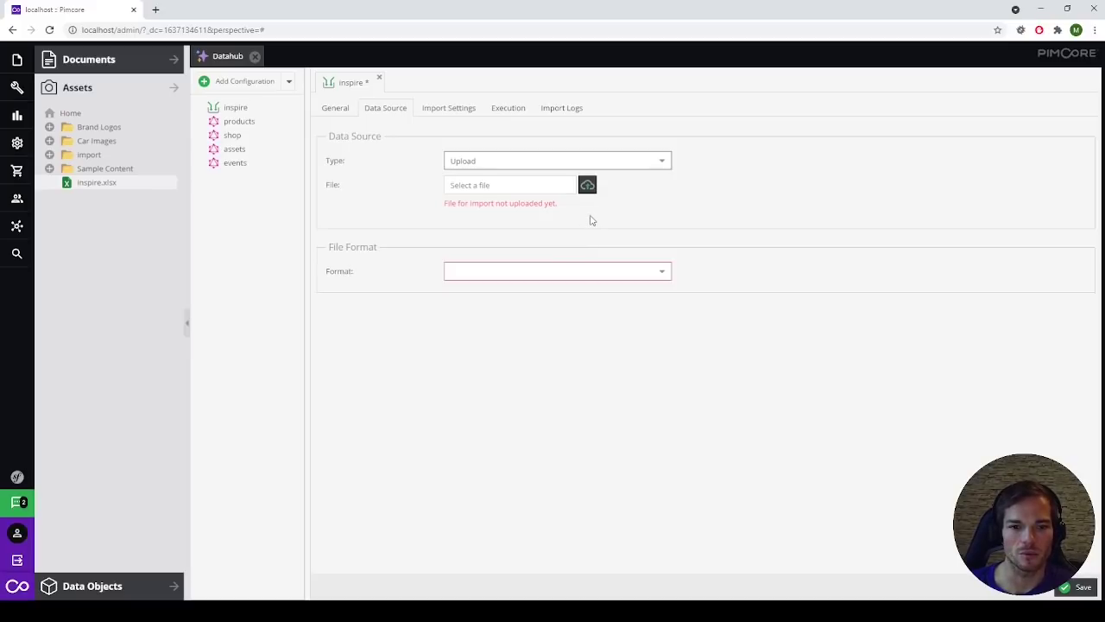
left_click(668, 164)
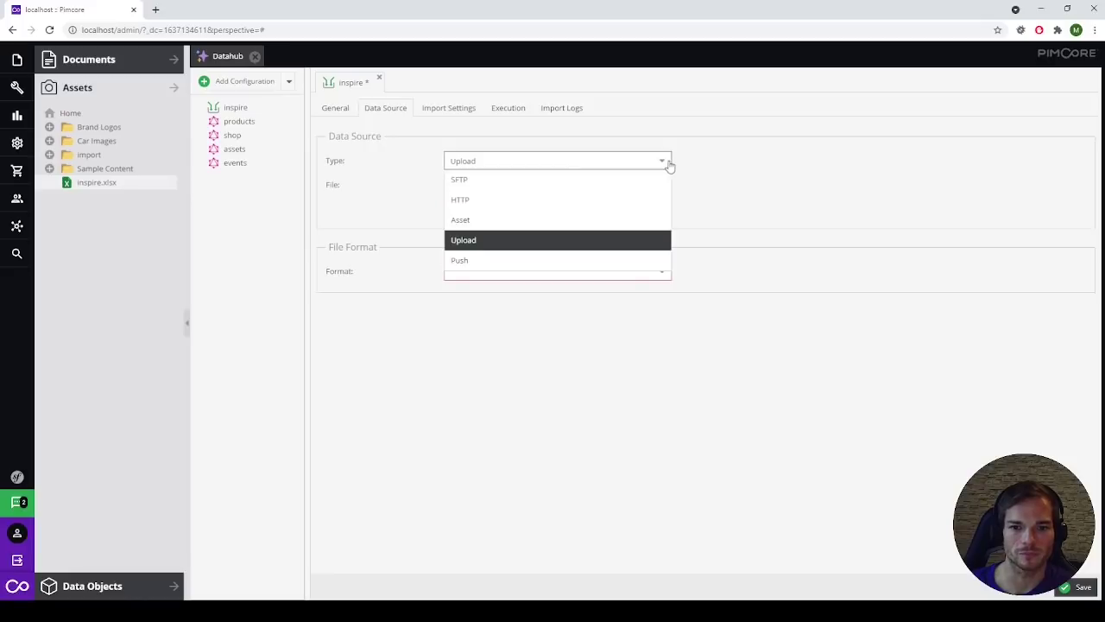
left_click(484, 261)
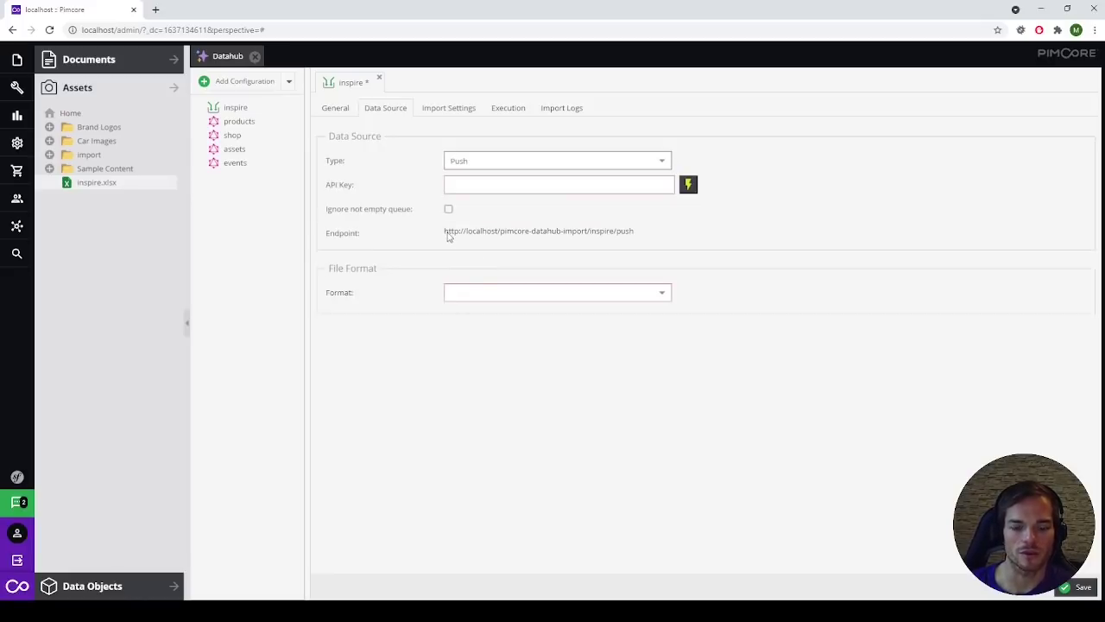
left_click_drag(449, 239, 639, 234)
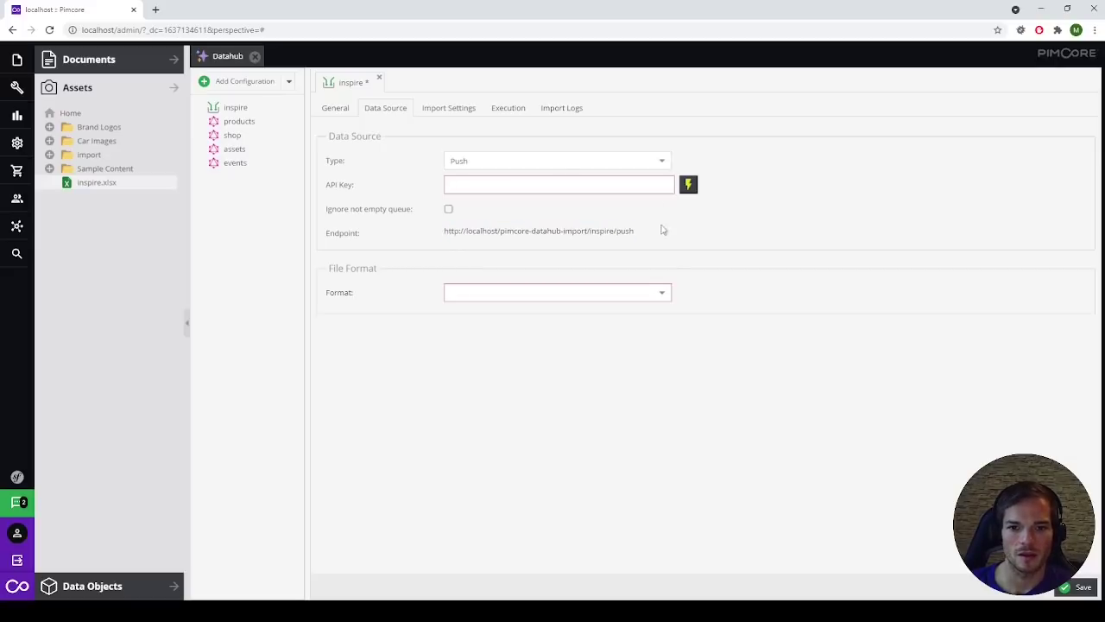
left_click(662, 163)
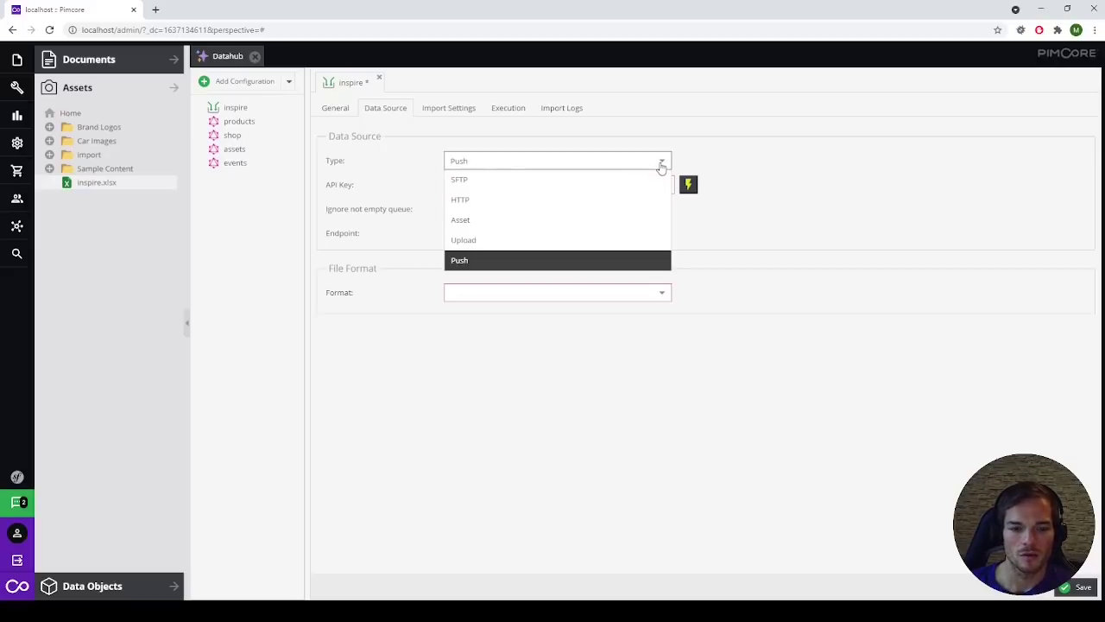
left_click(511, 223)
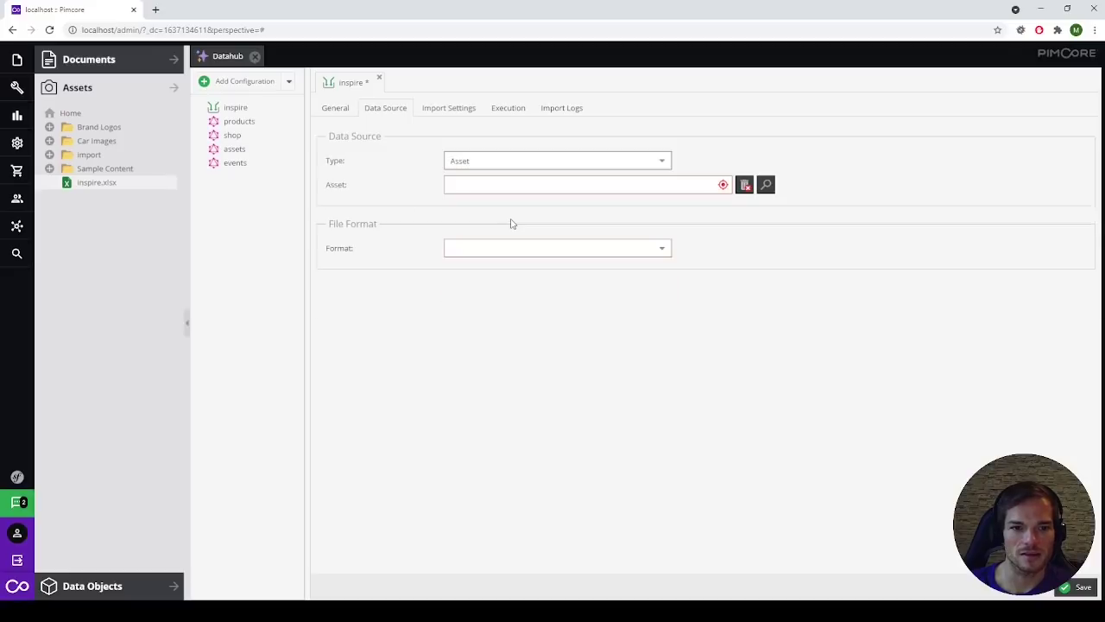
left_click_drag(74, 190, 519, 188)
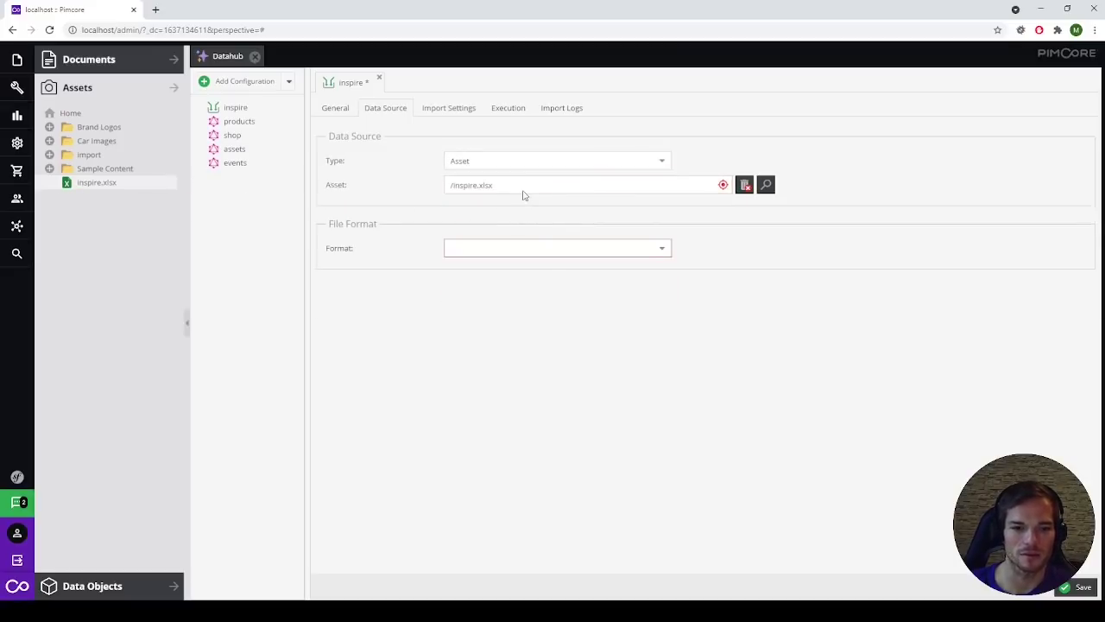
Try the CSV and JSON file formats, then pick XLSX and inspect its Sheet1 sheet name.
left_click(661, 251)
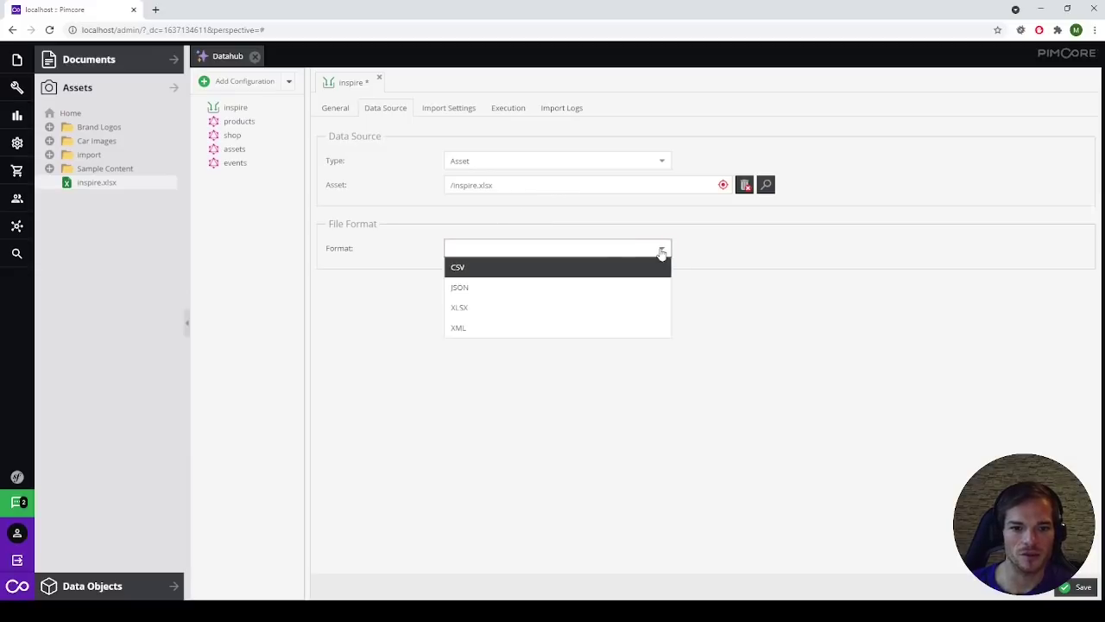
left_click(459, 269)
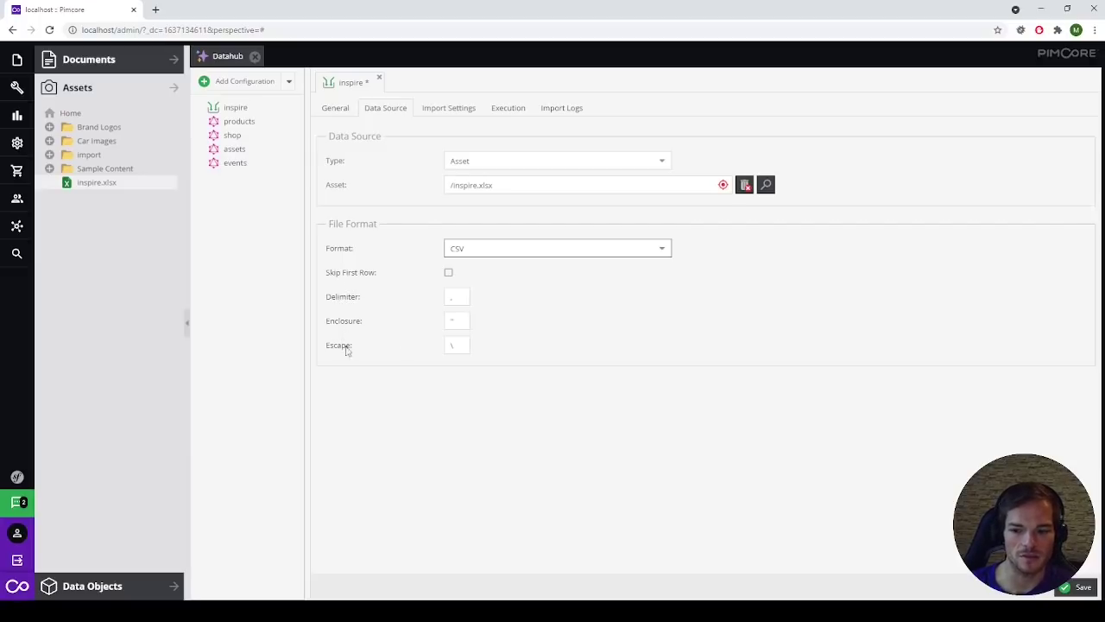
left_click(663, 248)
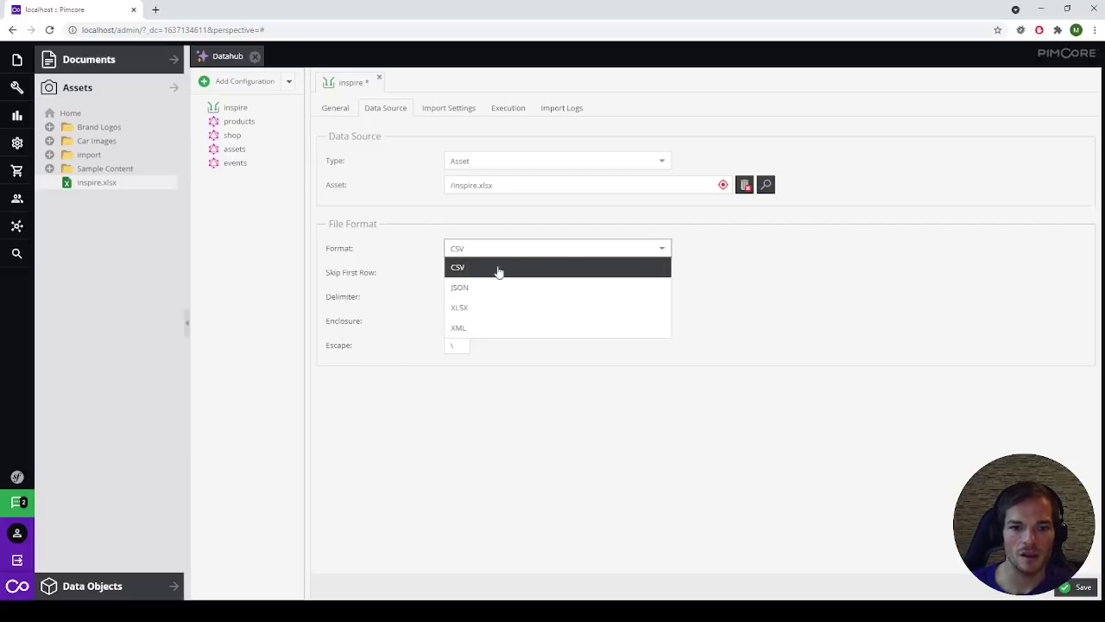
left_click(493, 286)
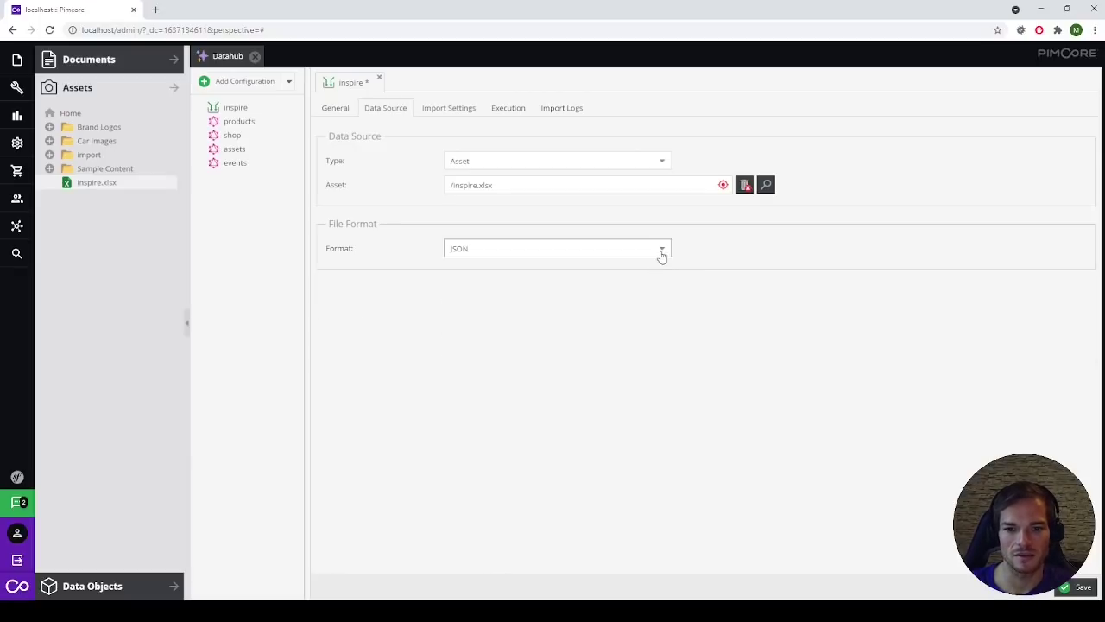
left_click(662, 252)
left_click(475, 309)
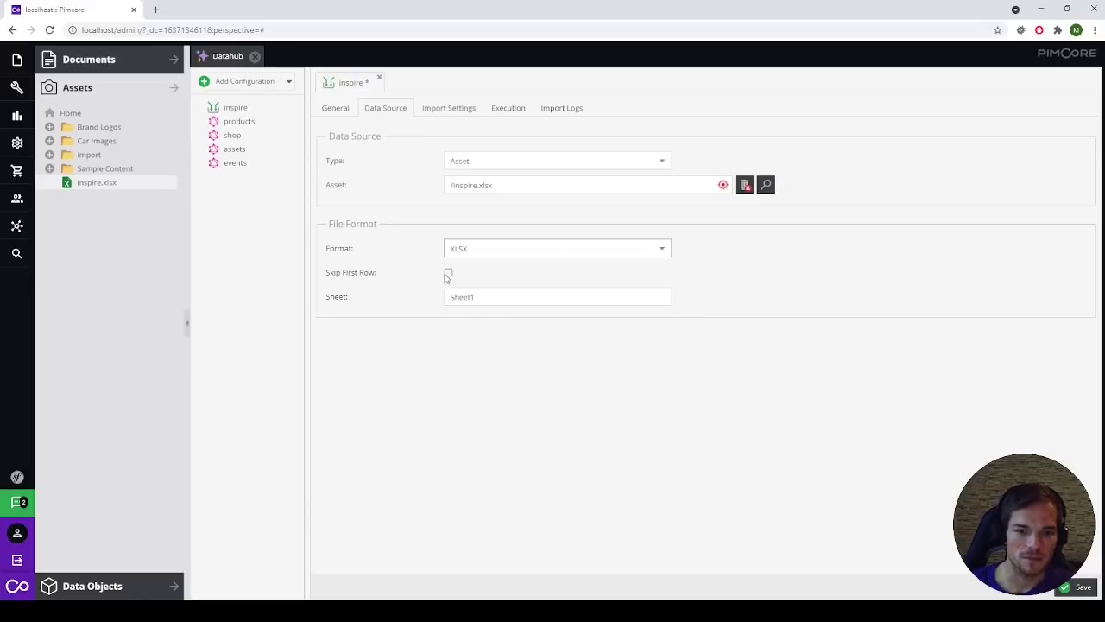
left_click(504, 300)
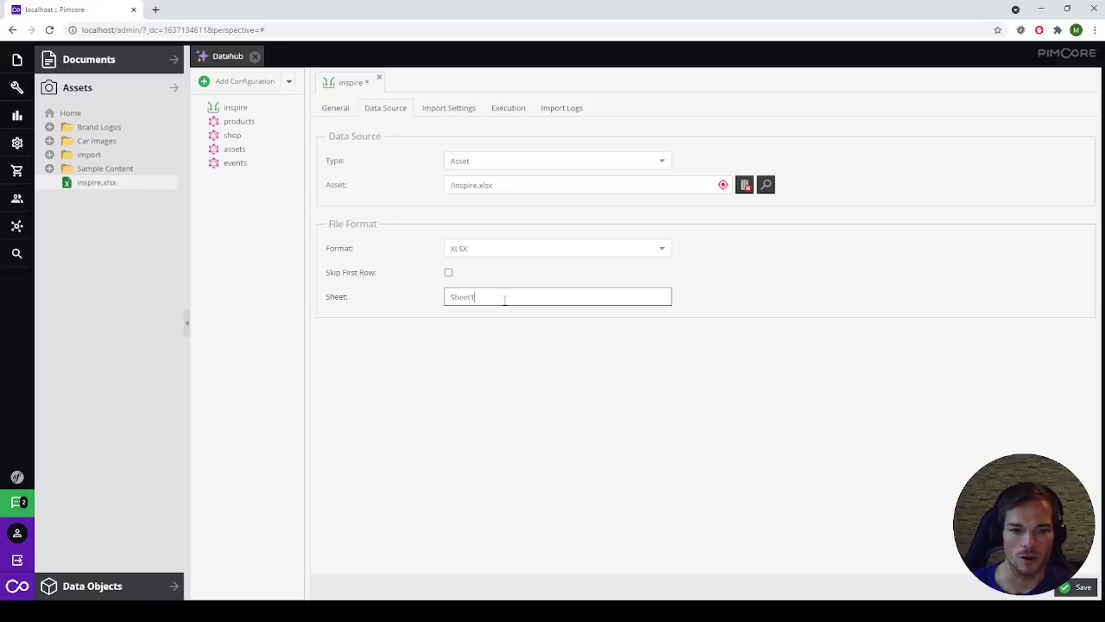
left_click_drag(505, 300, 383, 301)
left_click(518, 298)
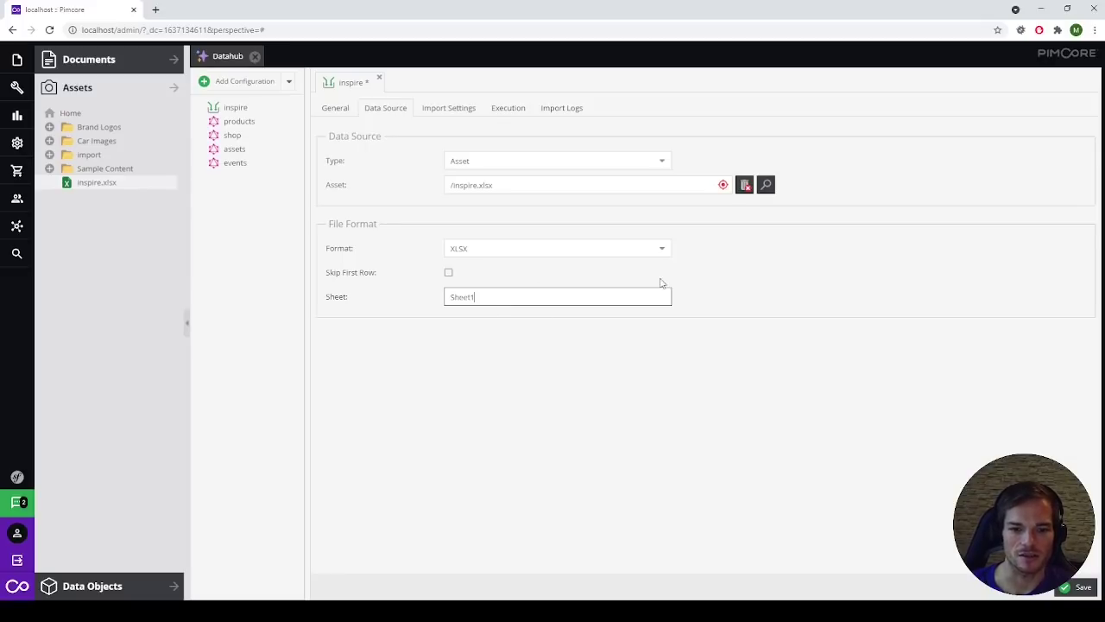
Inspect the XML format's schema setting, then set the file format back to XLSX.
left_click(661, 249)
left_click(470, 326)
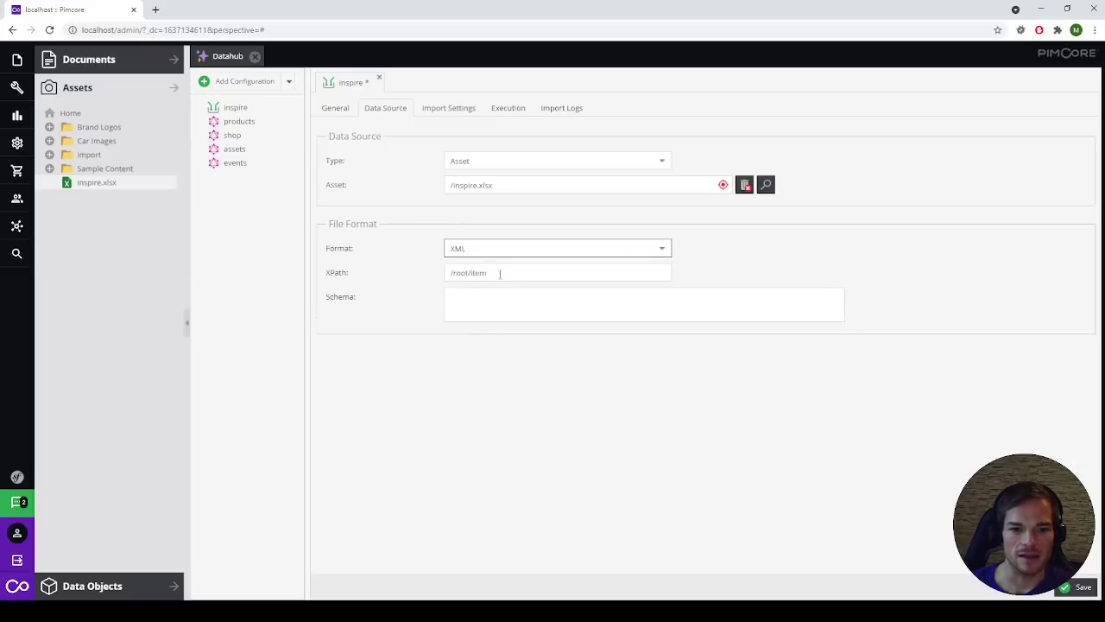
left_click(518, 308)
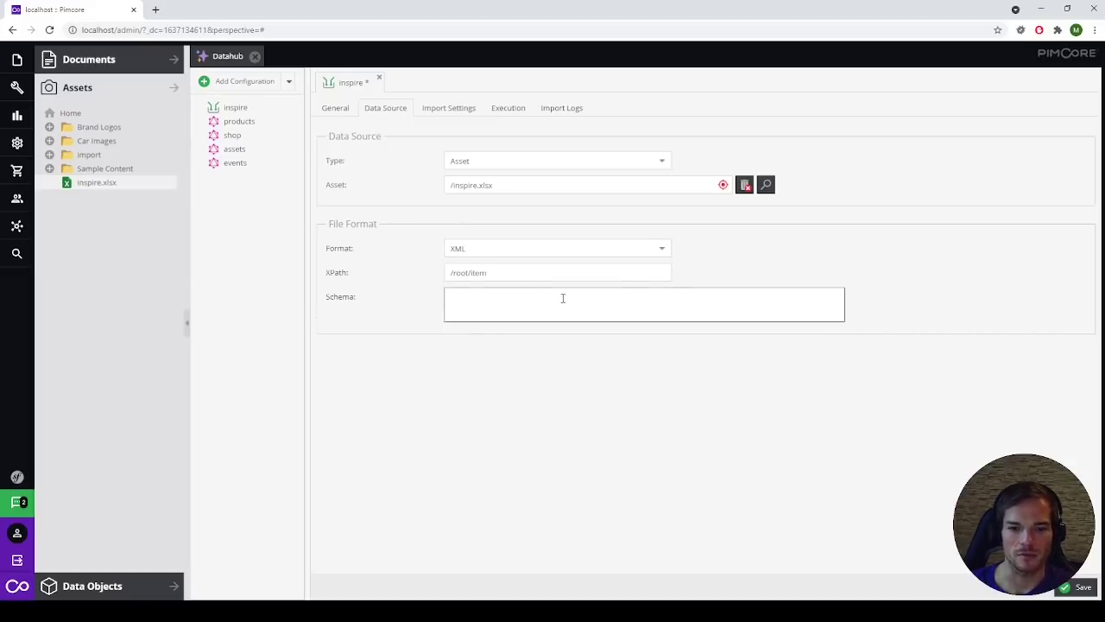
left_click(661, 248)
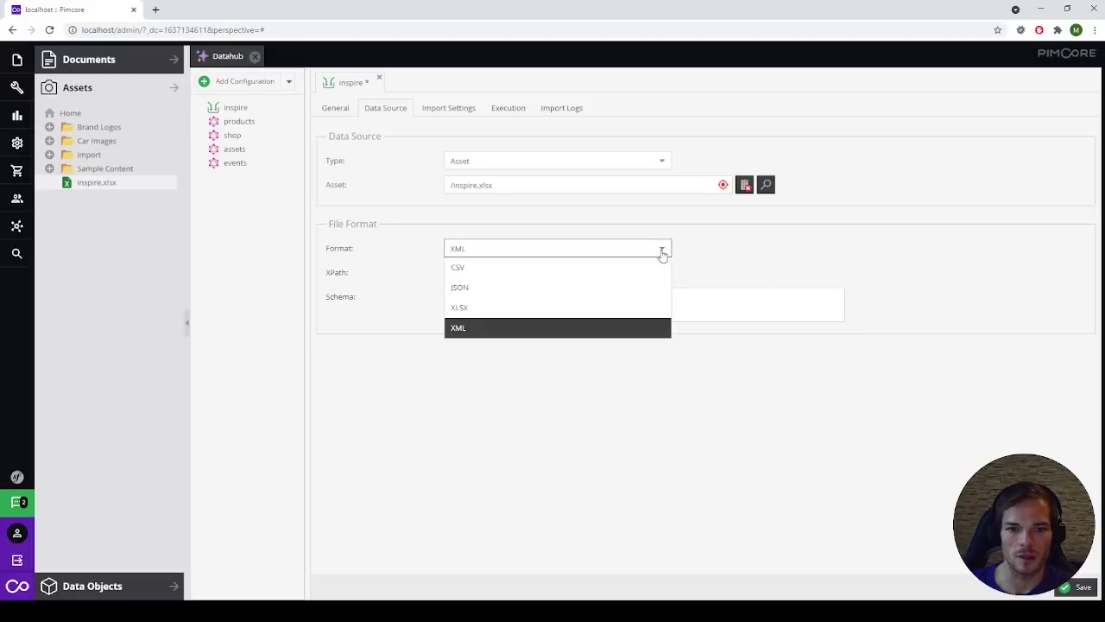
left_click(496, 309)
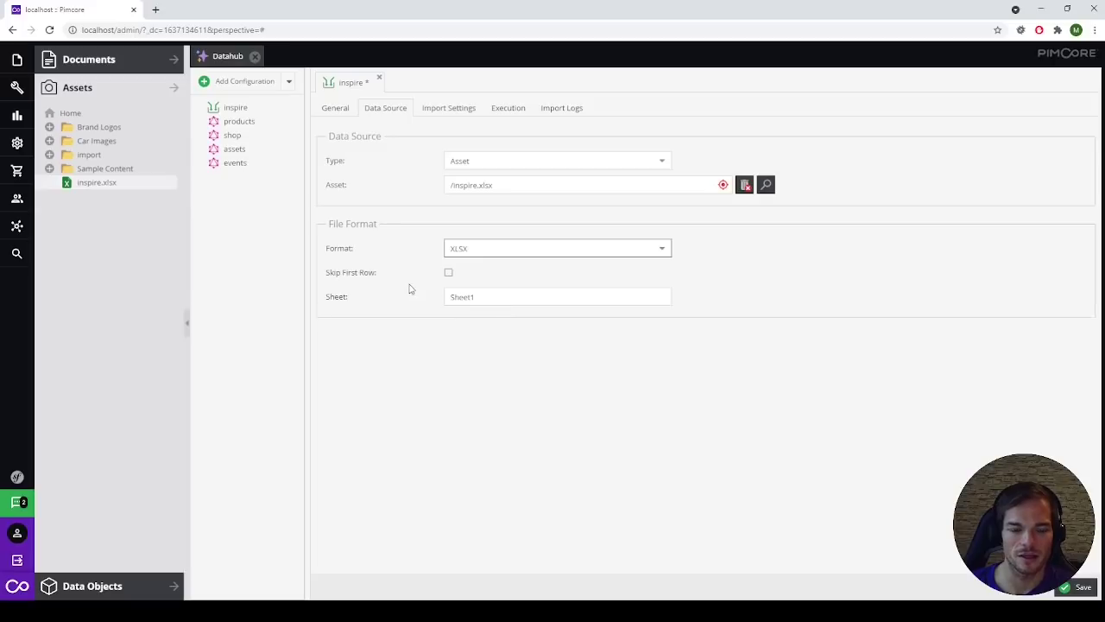
Enable Skip First Row and change the sheet name from Sheet1 to 'inspire'.
left_click(449, 274)
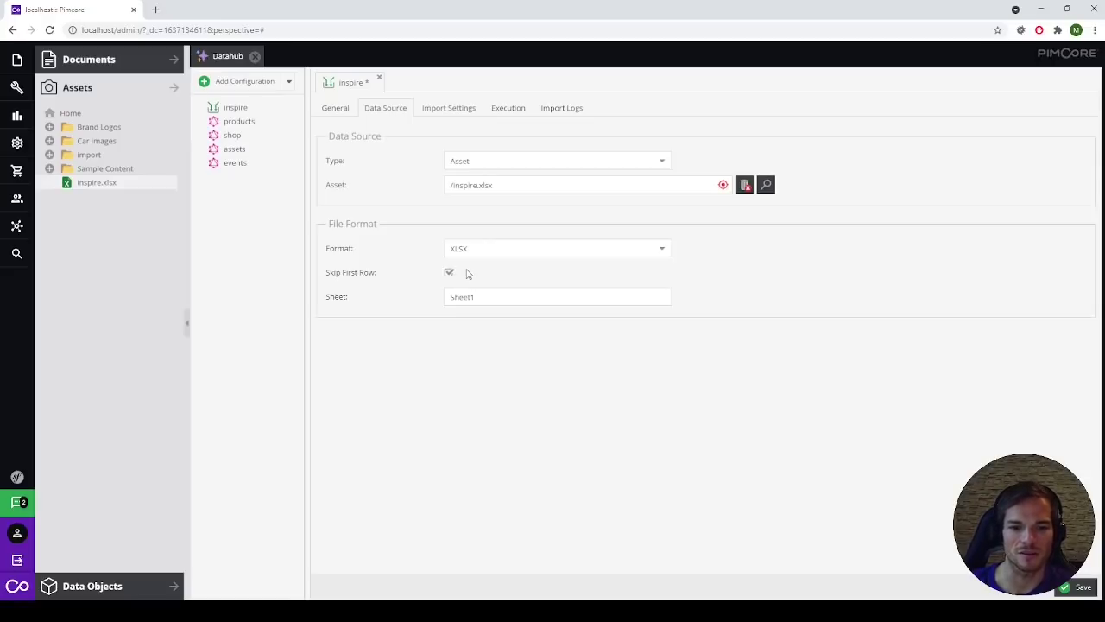
left_click(497, 297)
left_click_drag(516, 297, 411, 300)
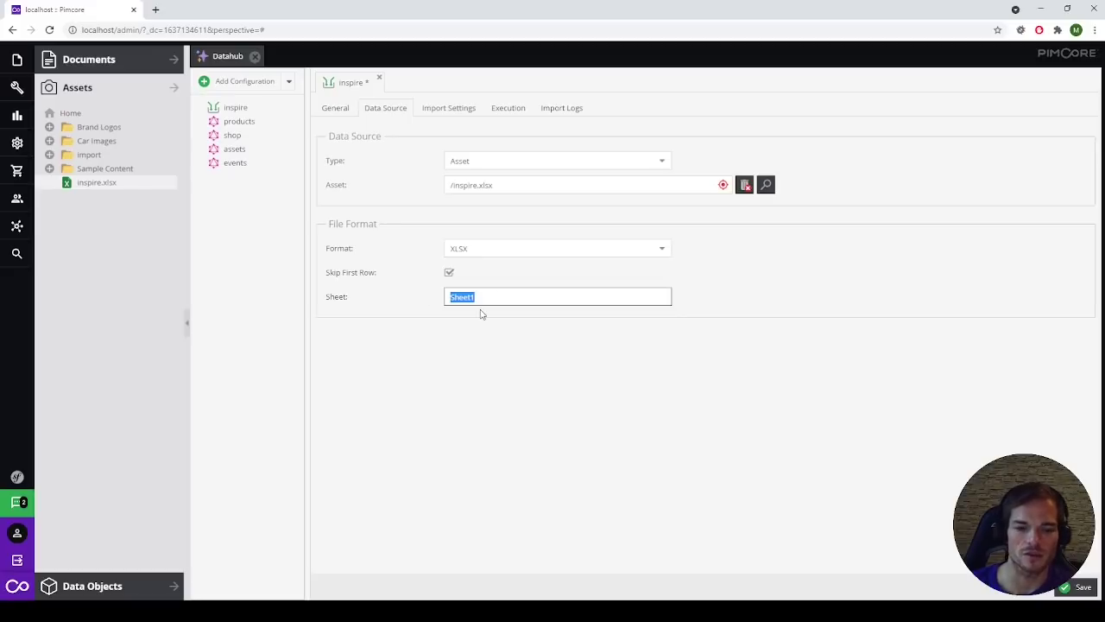
type("inspire")
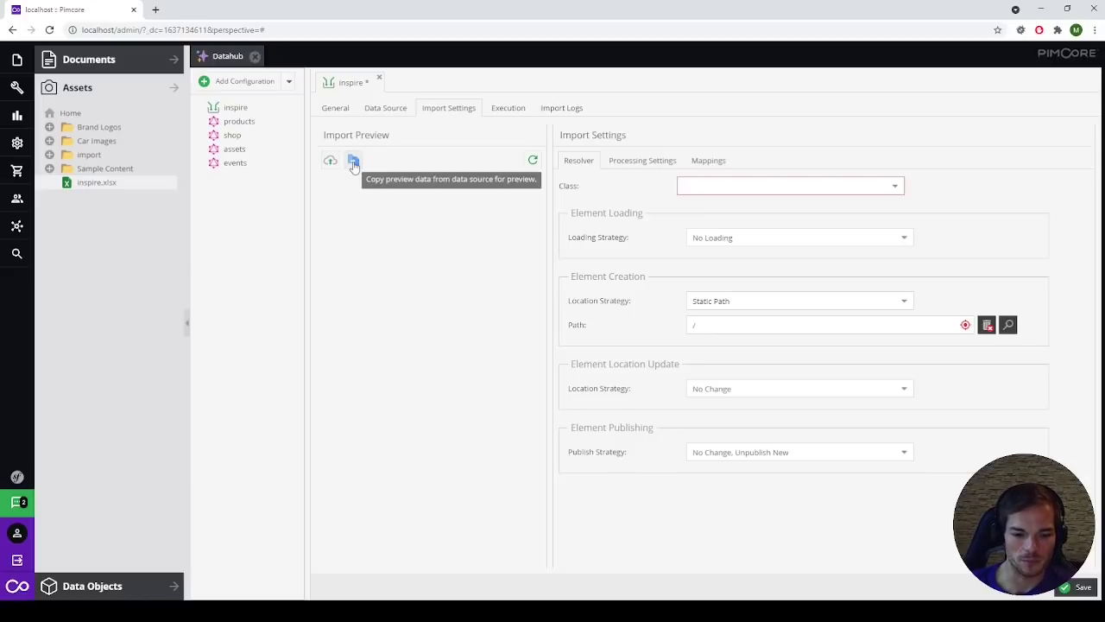
Load preview data, step forward three records, then back to the Chevrolet Malibu.
left_click(353, 164)
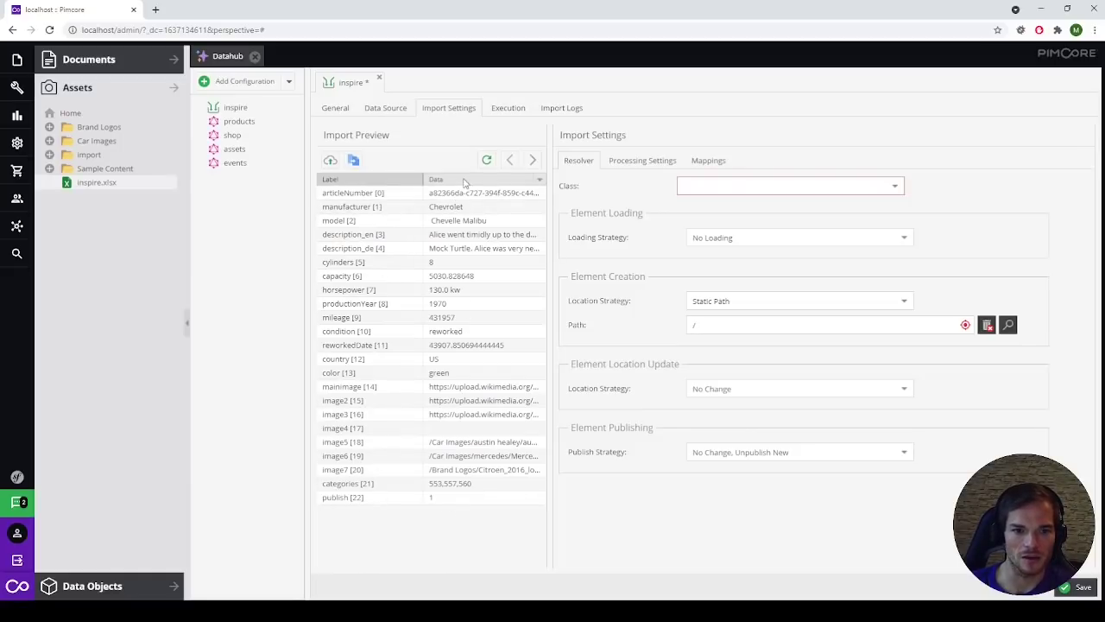
left_click(533, 164)
left_click(533, 164)
left_click(534, 164)
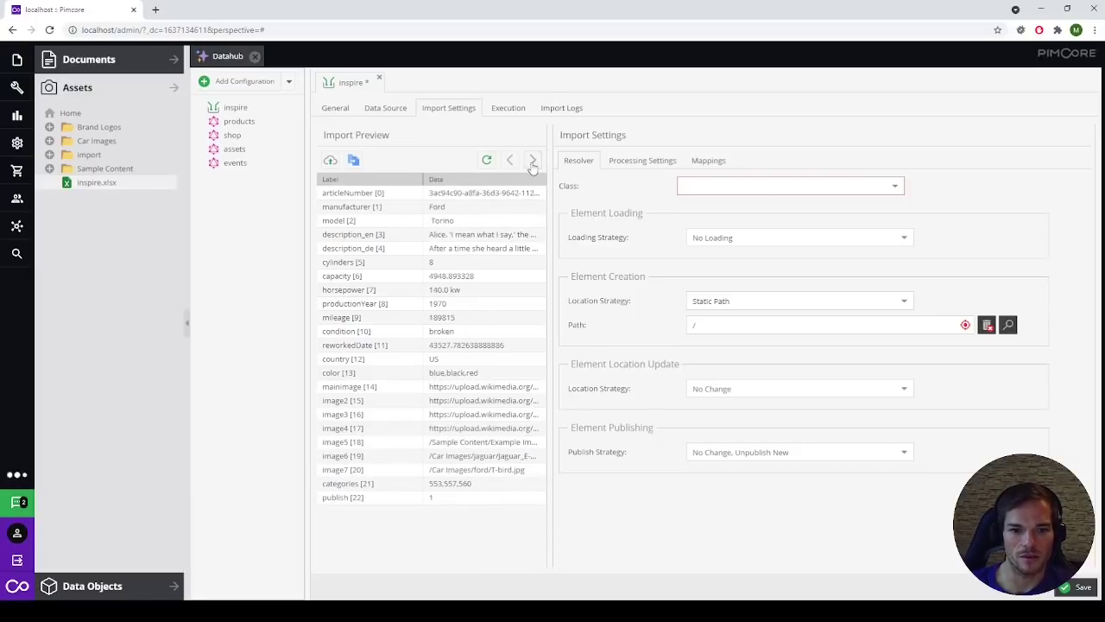
left_click(509, 165)
left_click(511, 165)
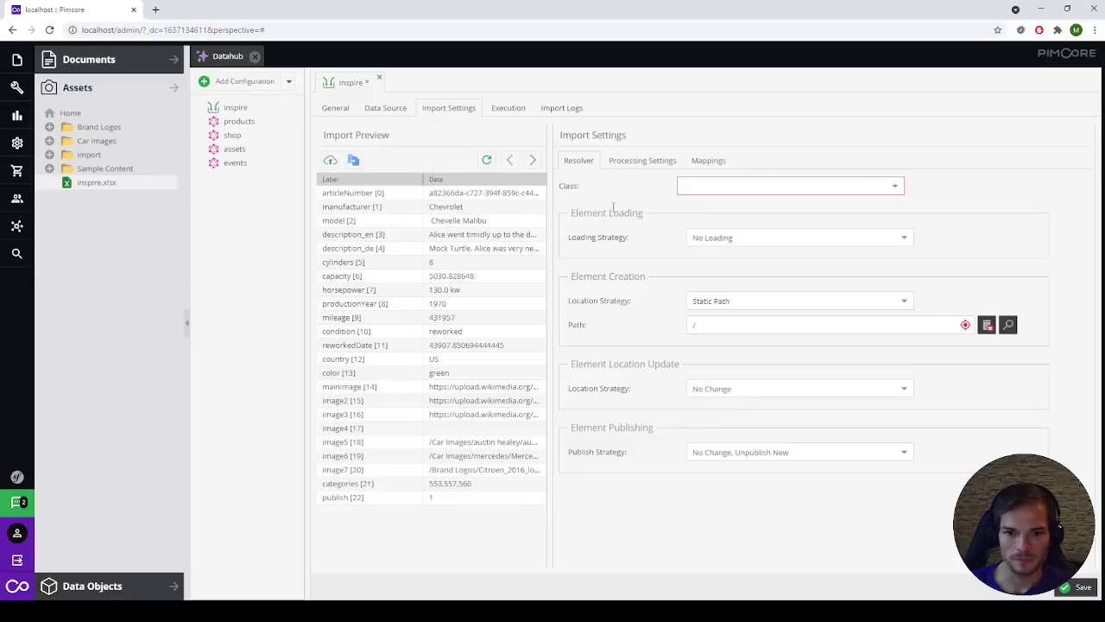
Choose Product from the resolver's Class list.
left_click(895, 186)
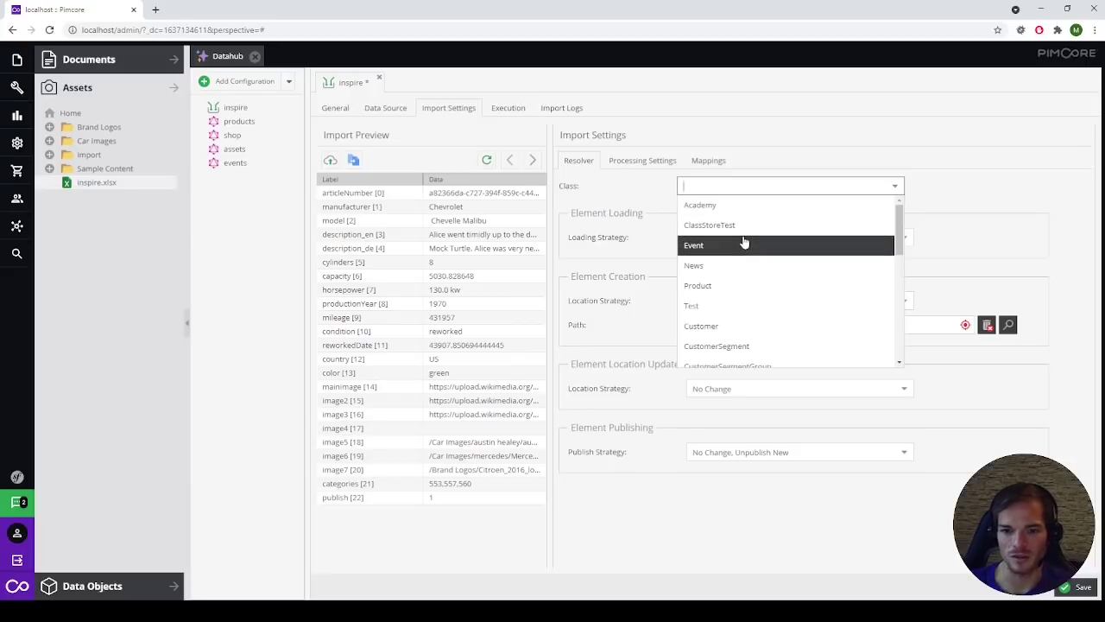
scroll(738, 240, "down", 1)
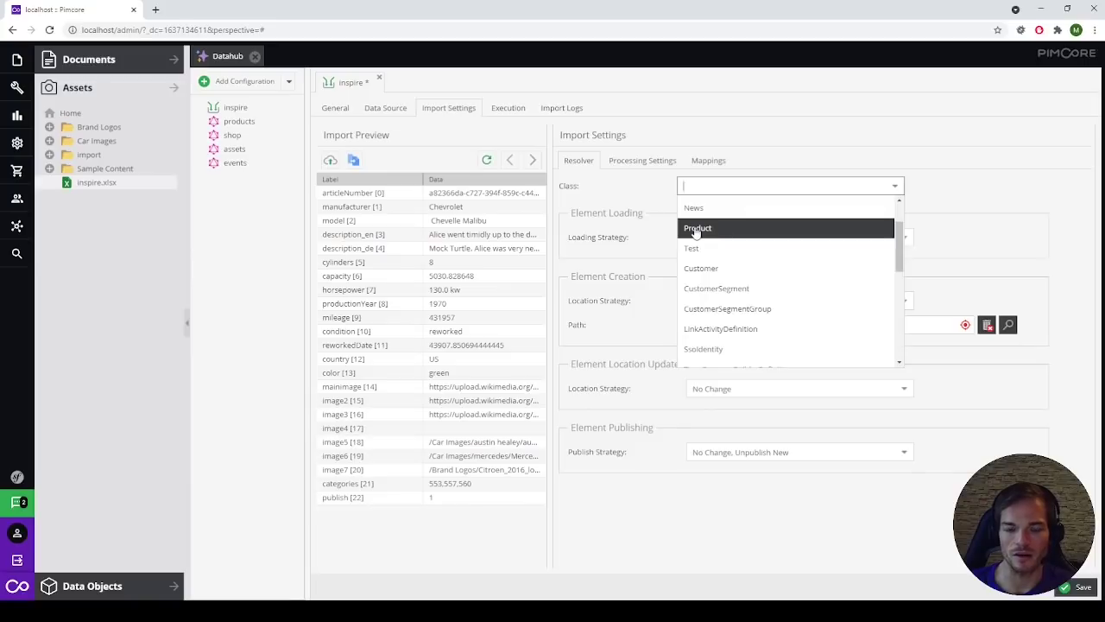
left_click(697, 229)
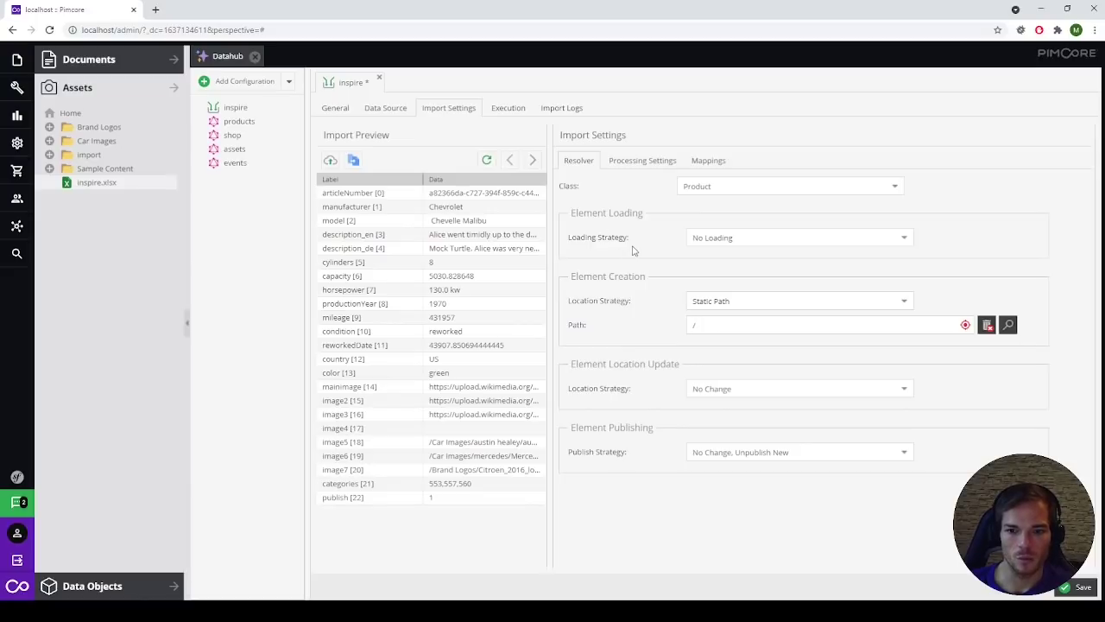
Set Loading Strategy to Id with articleNumber [0] as the Data Source Index.
left_click(905, 243)
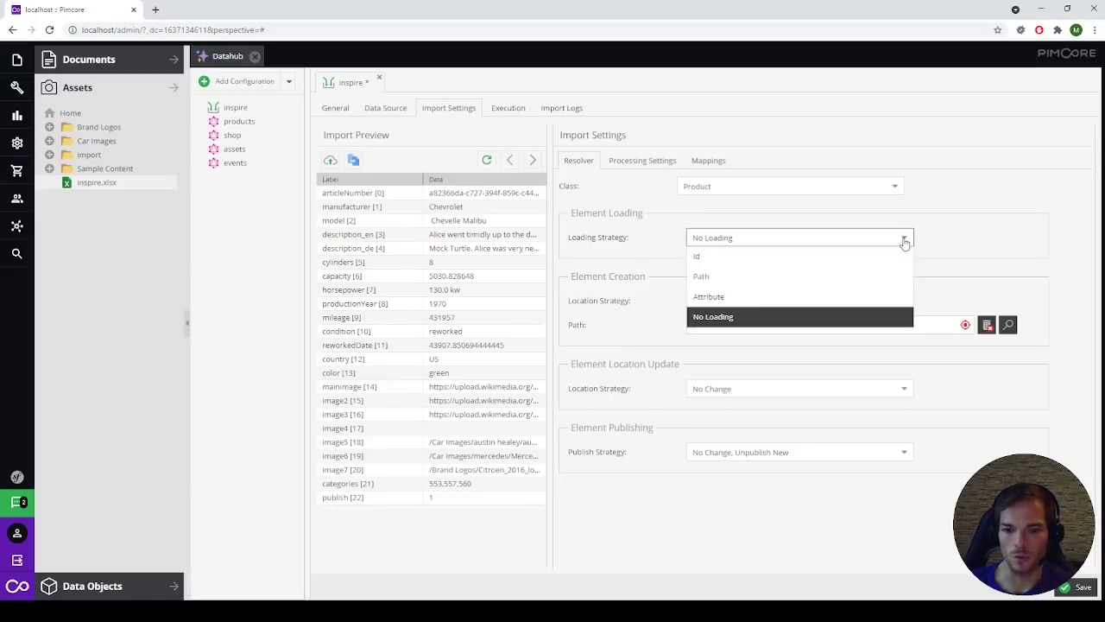
left_click(714, 318)
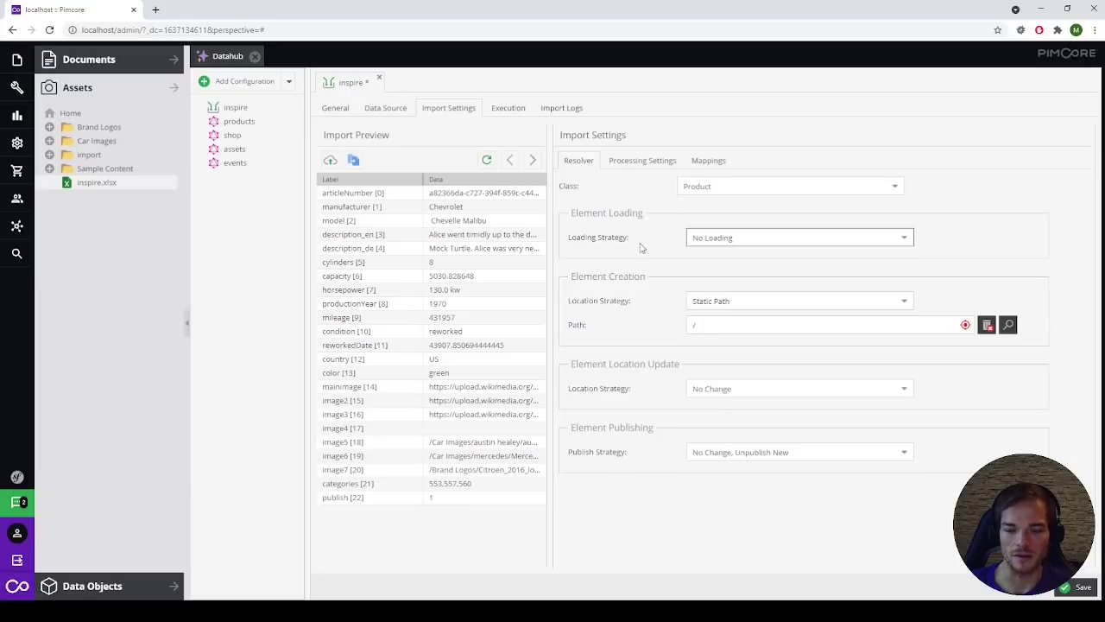
left_click(904, 241)
left_click(725, 259)
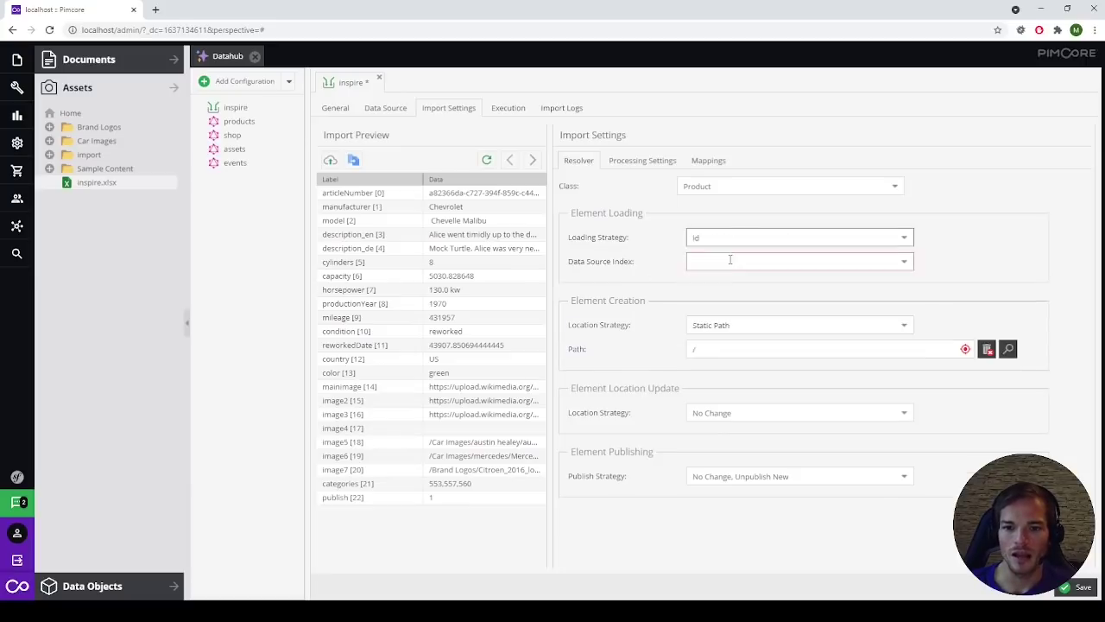
left_click(907, 264)
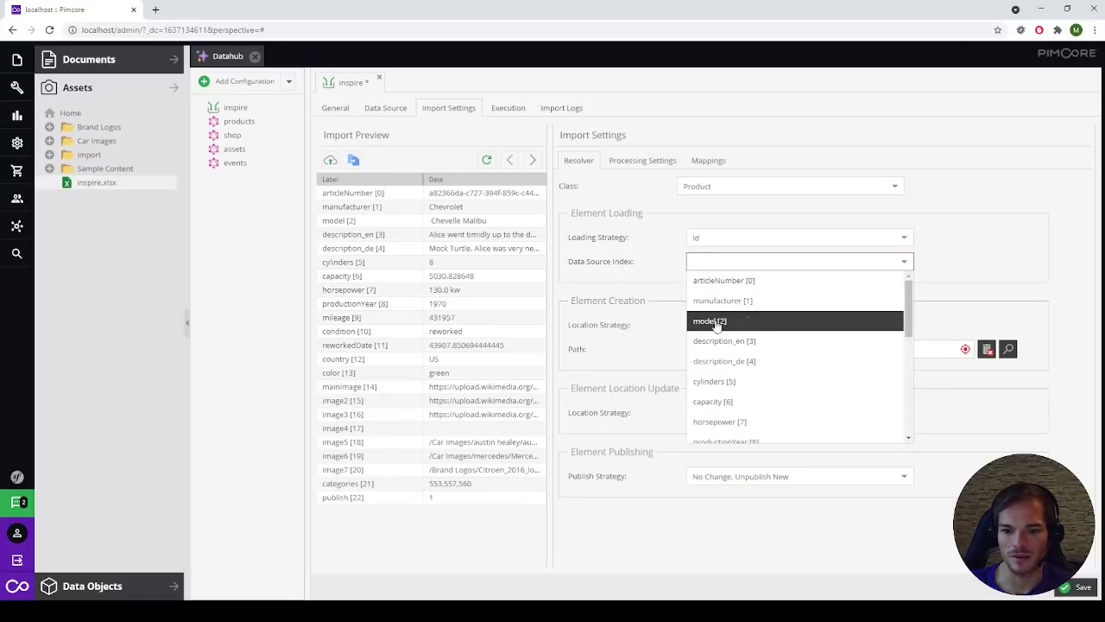
left_click(724, 281)
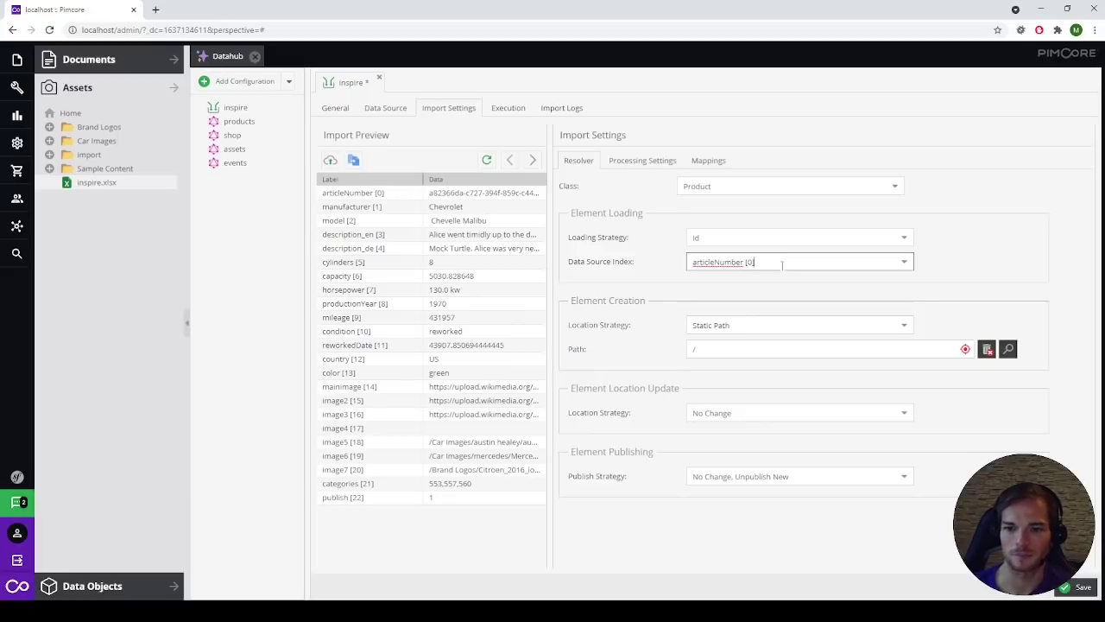
Try the Path loading strategy and look over its source column list.
left_click(904, 238)
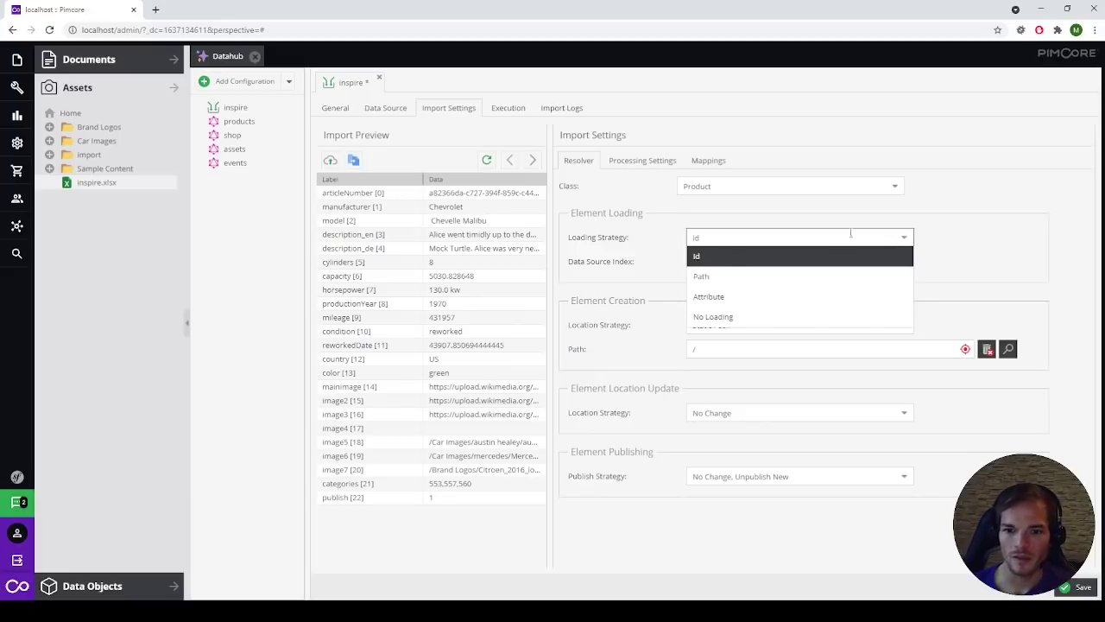
left_click(727, 278)
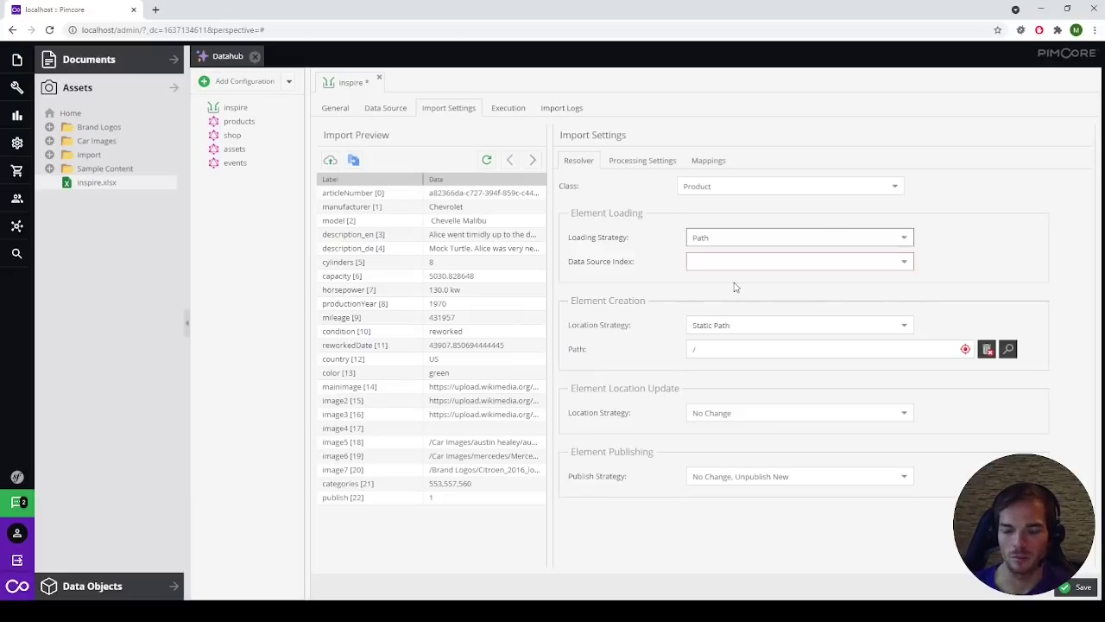
left_click(904, 262)
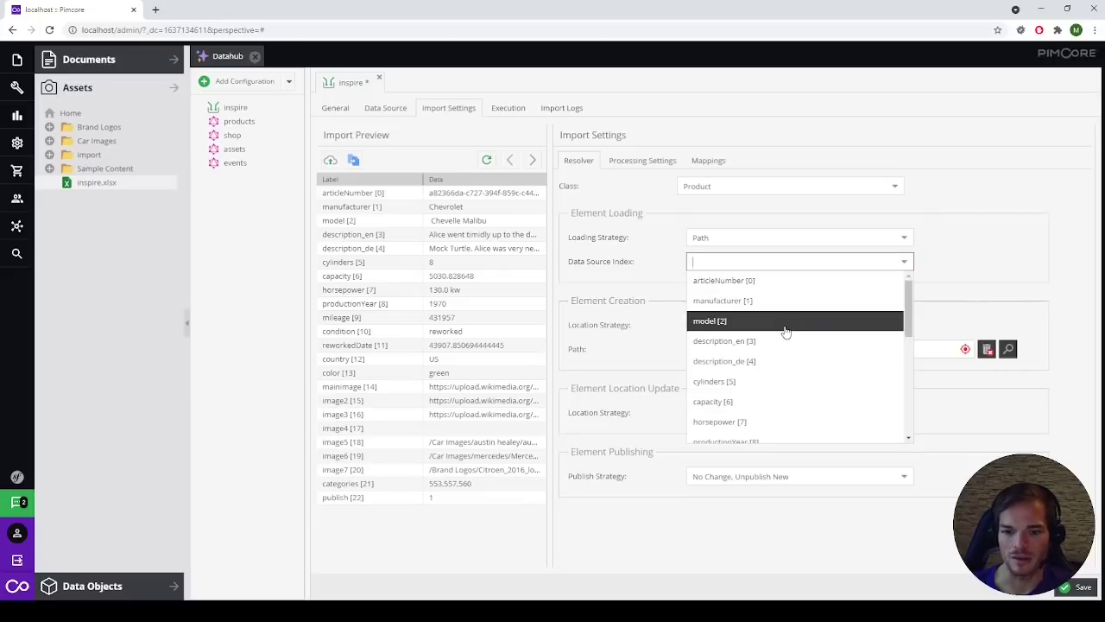
left_click(956, 252)
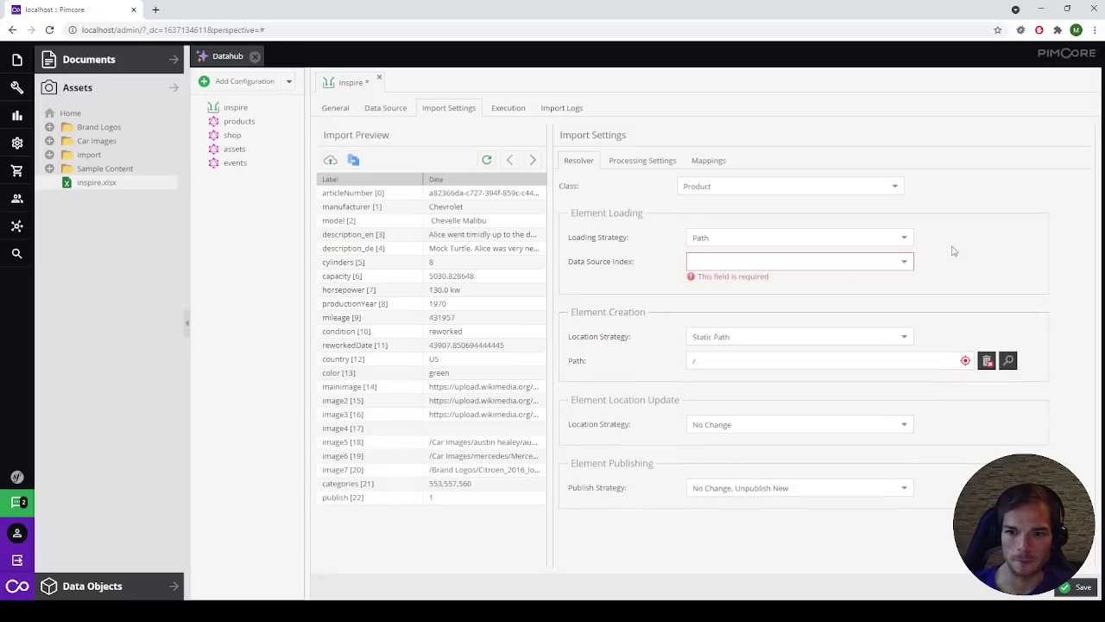
Load by Attribute, matching column articleNumber [0] against the articleNumber attribute.
left_click(906, 240)
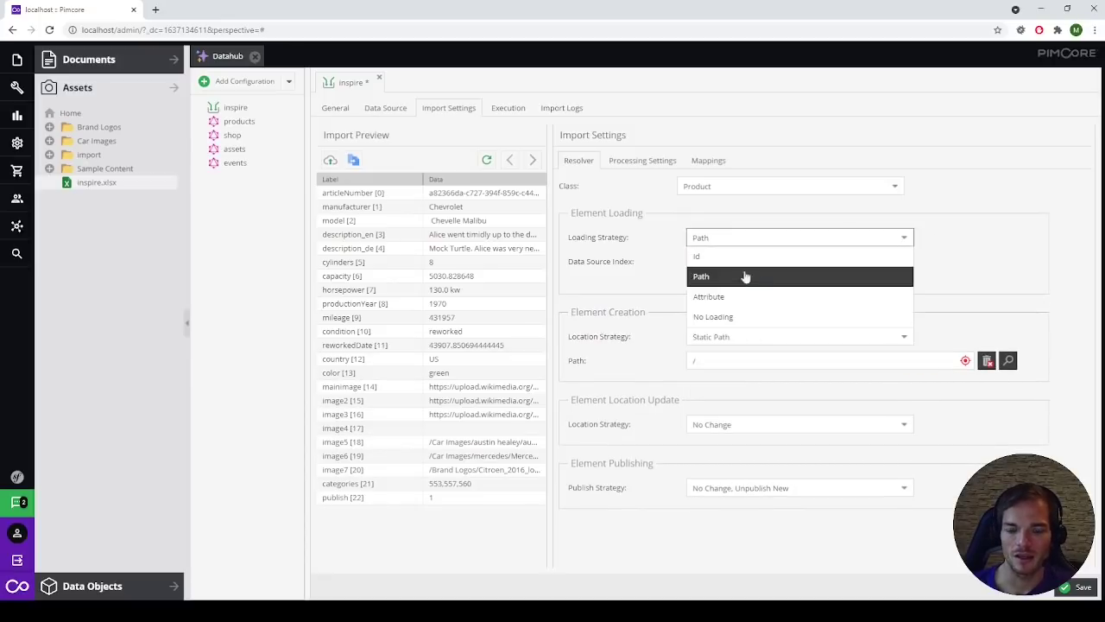
left_click(741, 298)
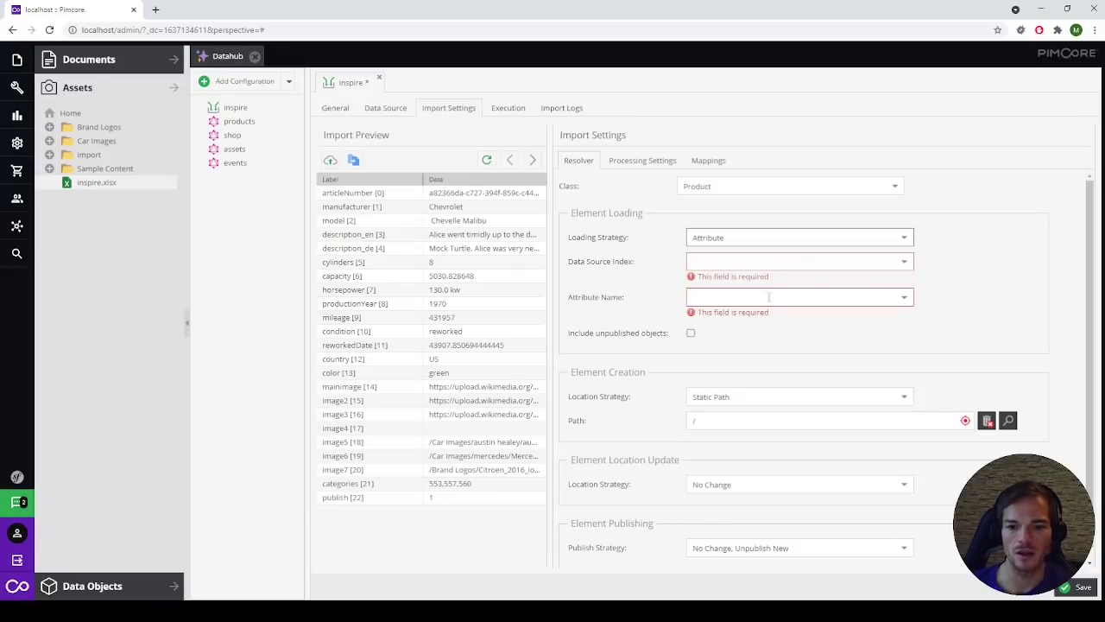
left_click(907, 267)
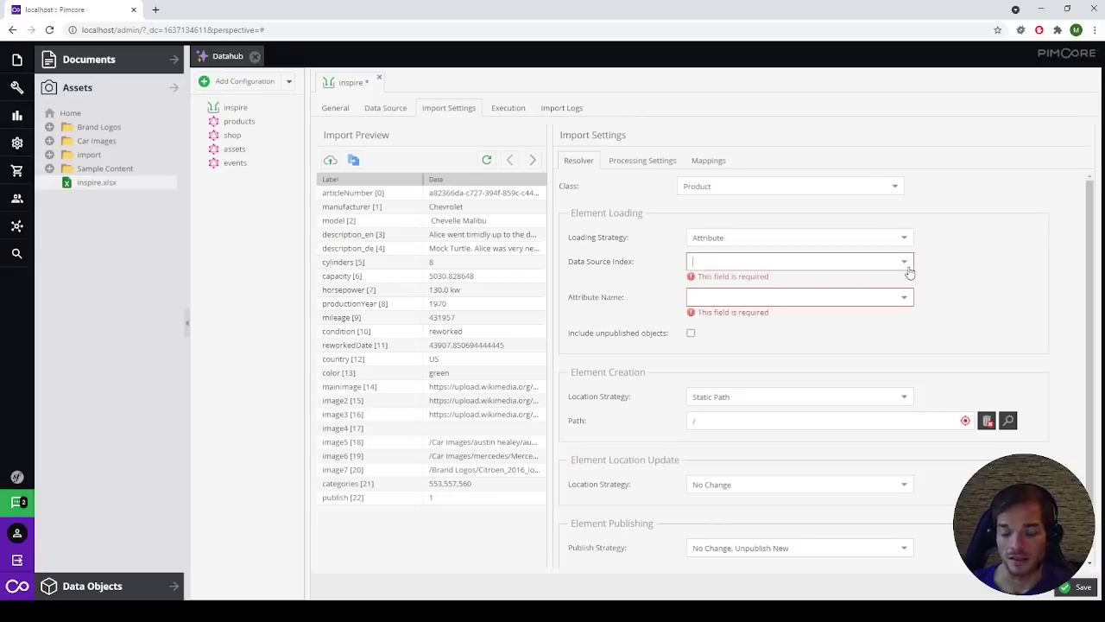
left_click(907, 268)
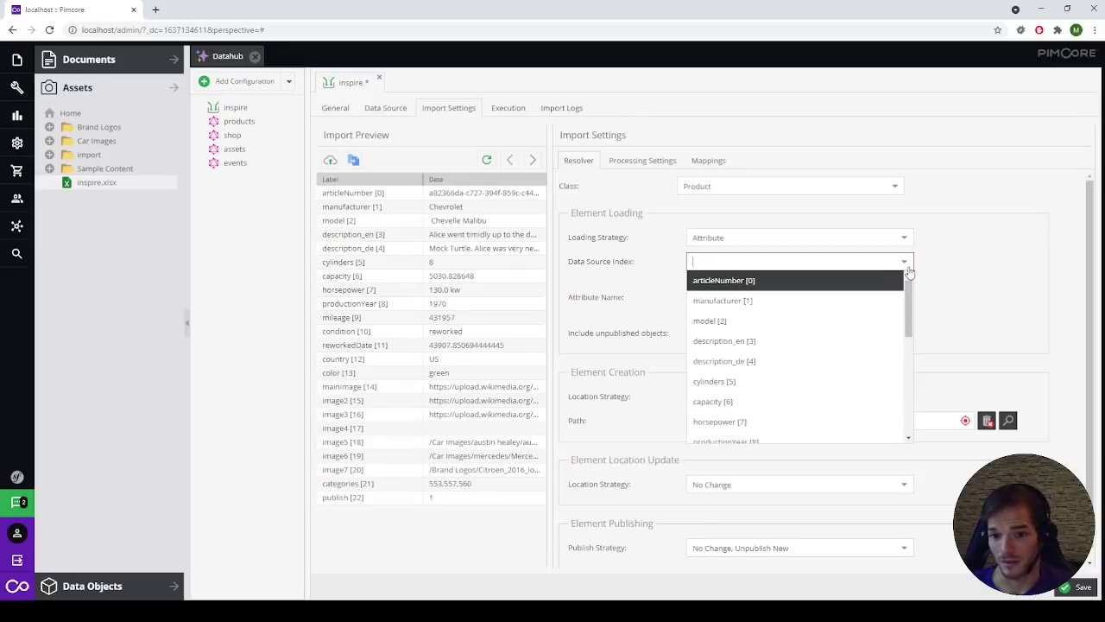
left_click(751, 282)
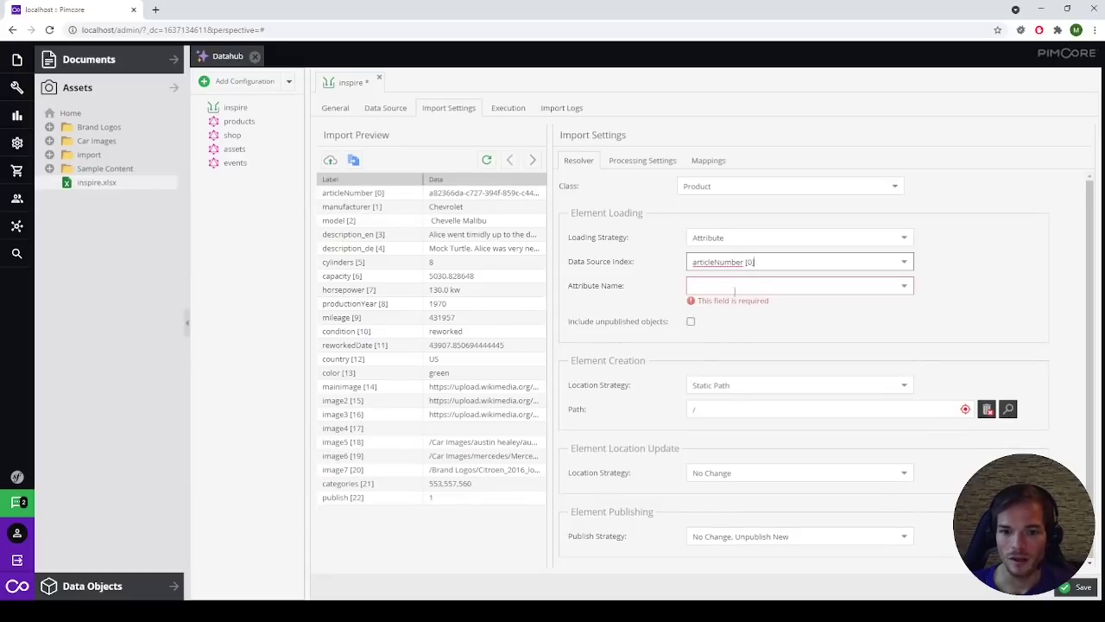
left_click(905, 287)
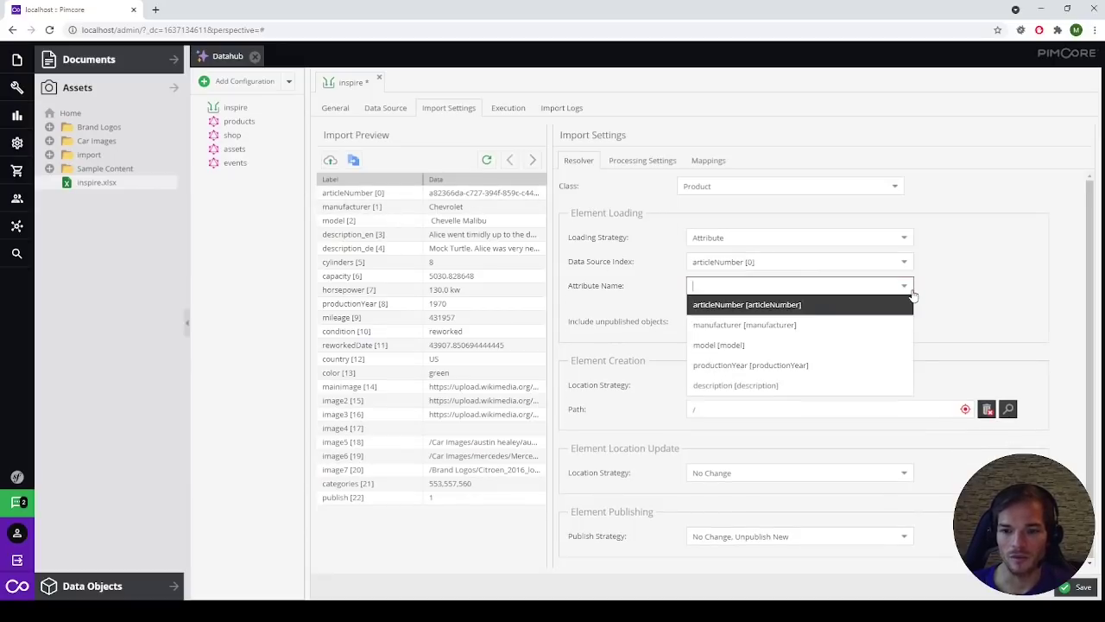
left_click(792, 307)
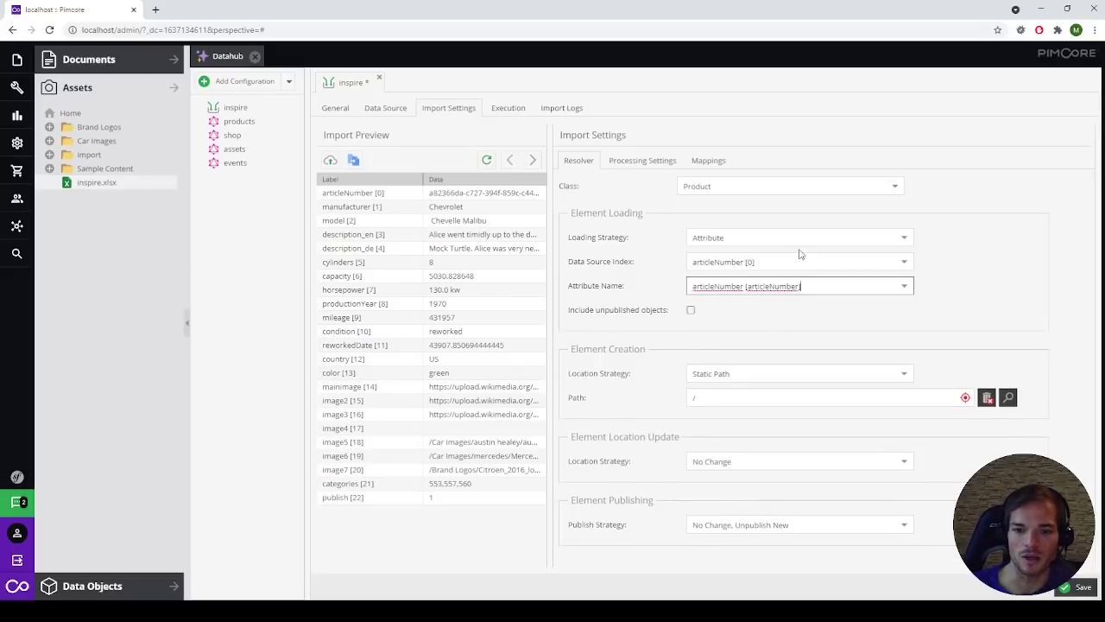
left_click(773, 262)
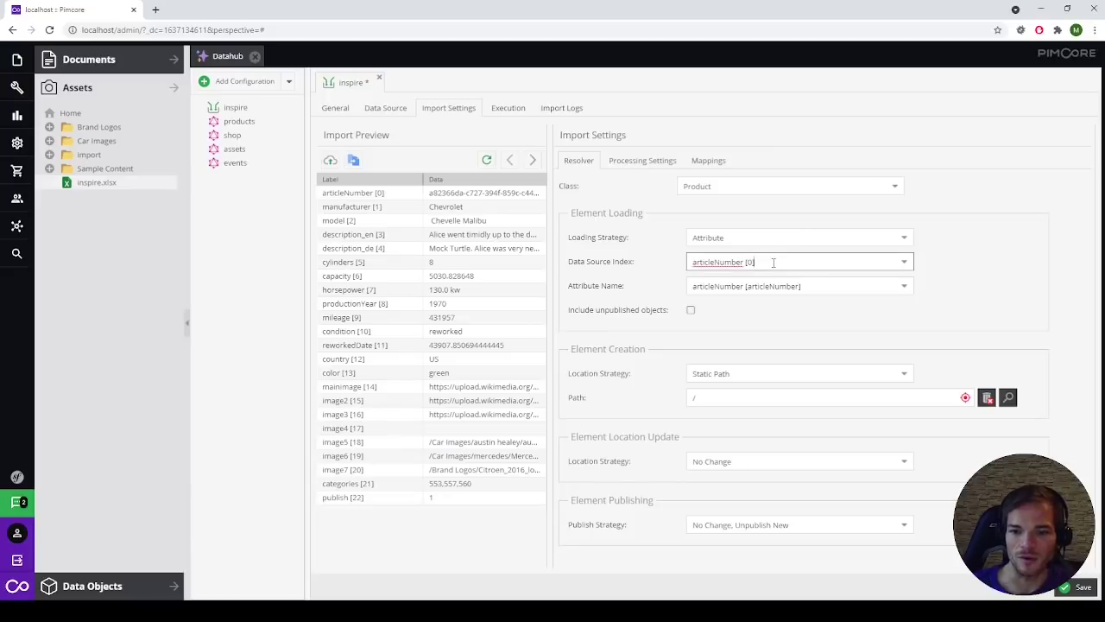
left_click(806, 288)
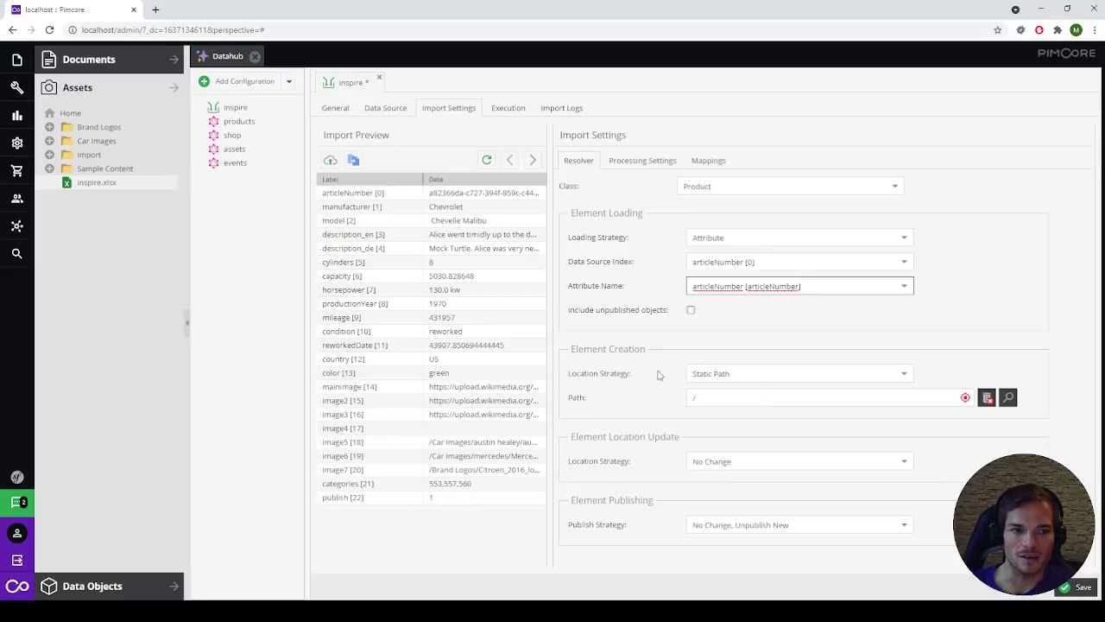
Set the creation path to the import folder and try Find Parent located by Id.
left_click(93, 586)
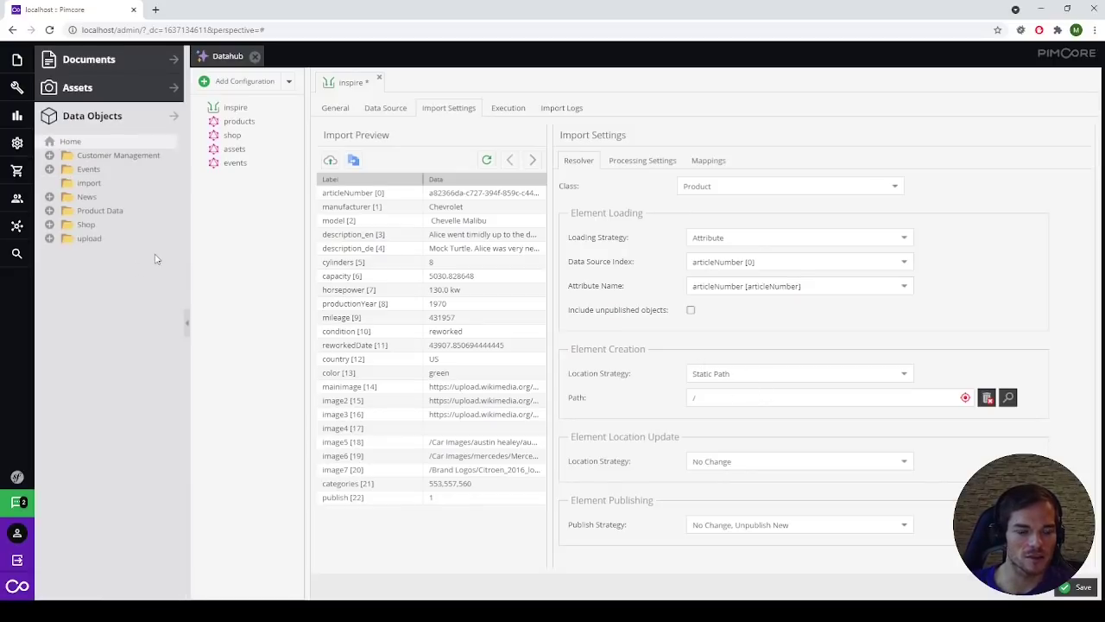
left_click_drag(91, 184, 773, 401)
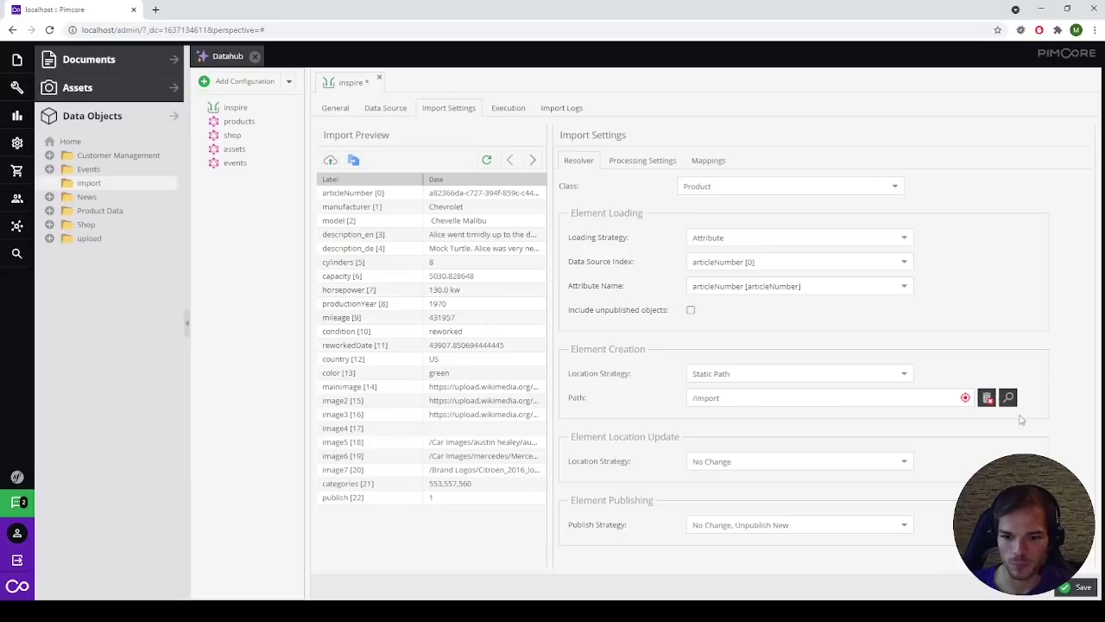
left_click(904, 374)
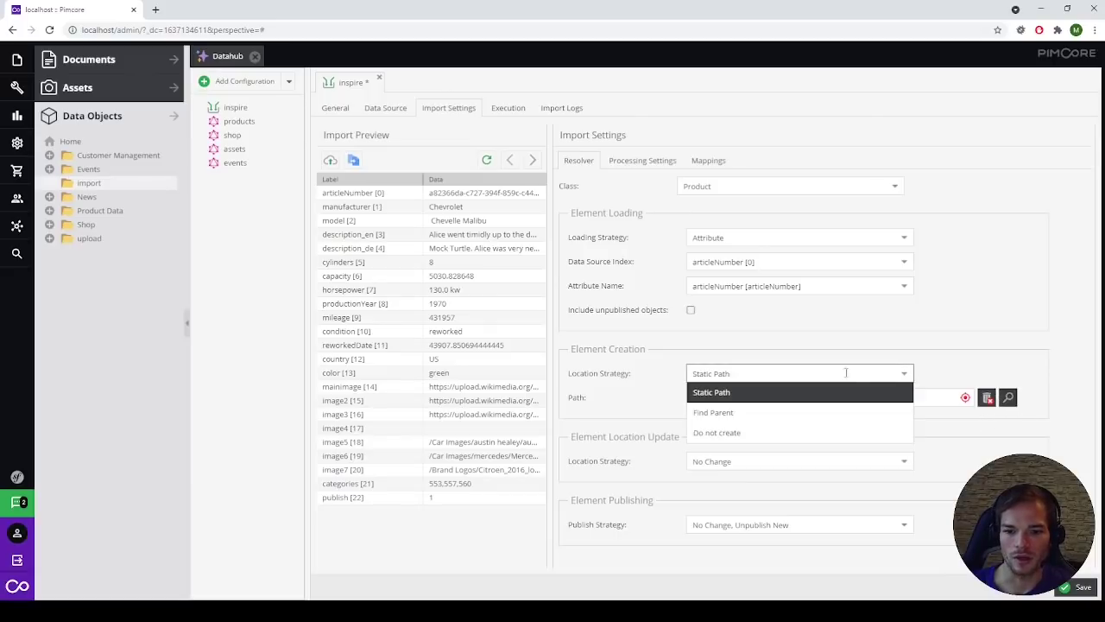
left_click(714, 414)
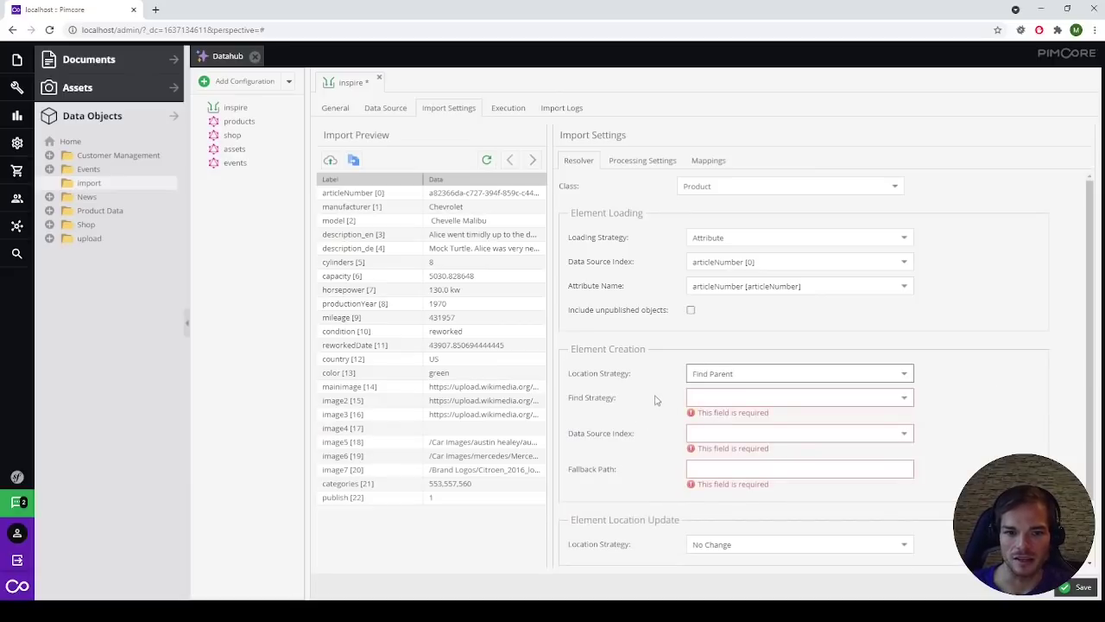
left_click(912, 403)
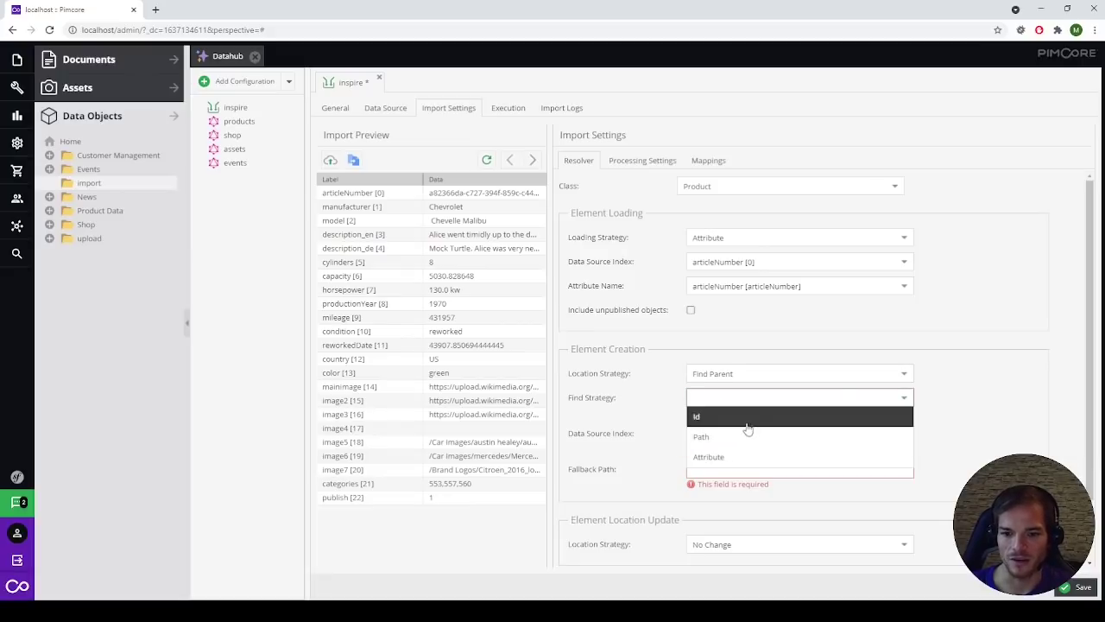
left_click(733, 424)
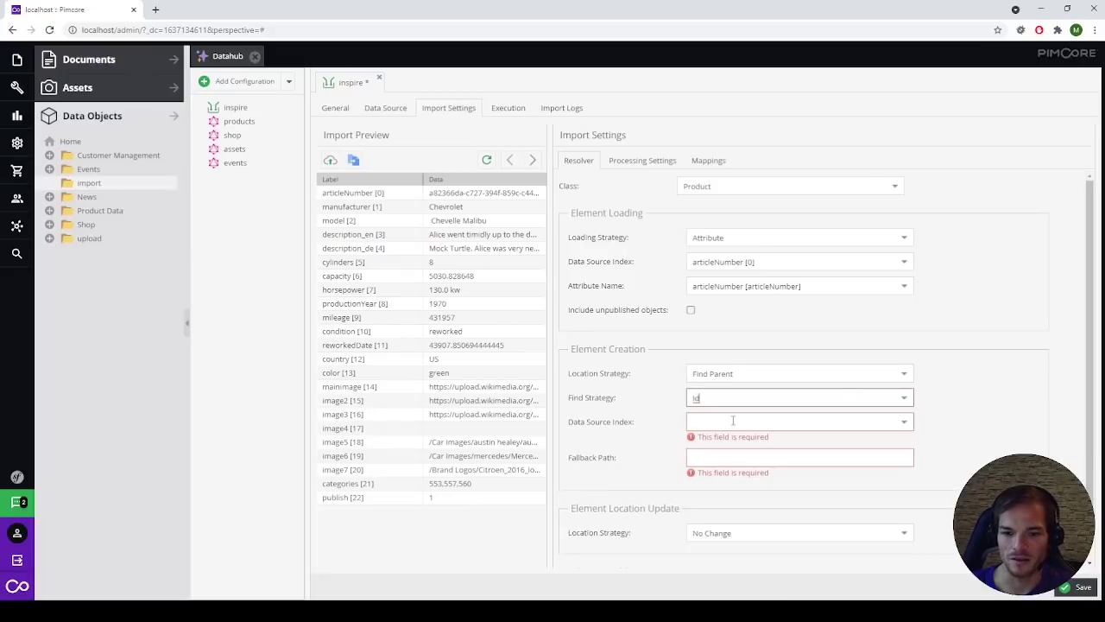
Review the parent id columns, then set the location strategy to Do not create.
left_click(903, 422)
scroll(764, 313, "down", 2)
scroll(763, 320, "down", 3)
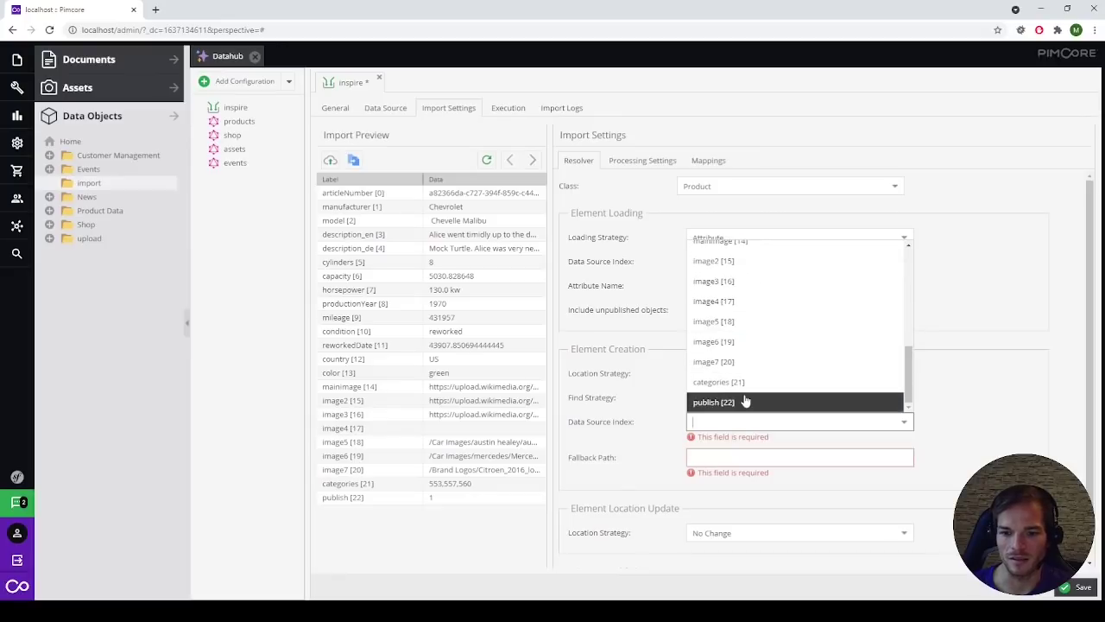
left_click(651, 425)
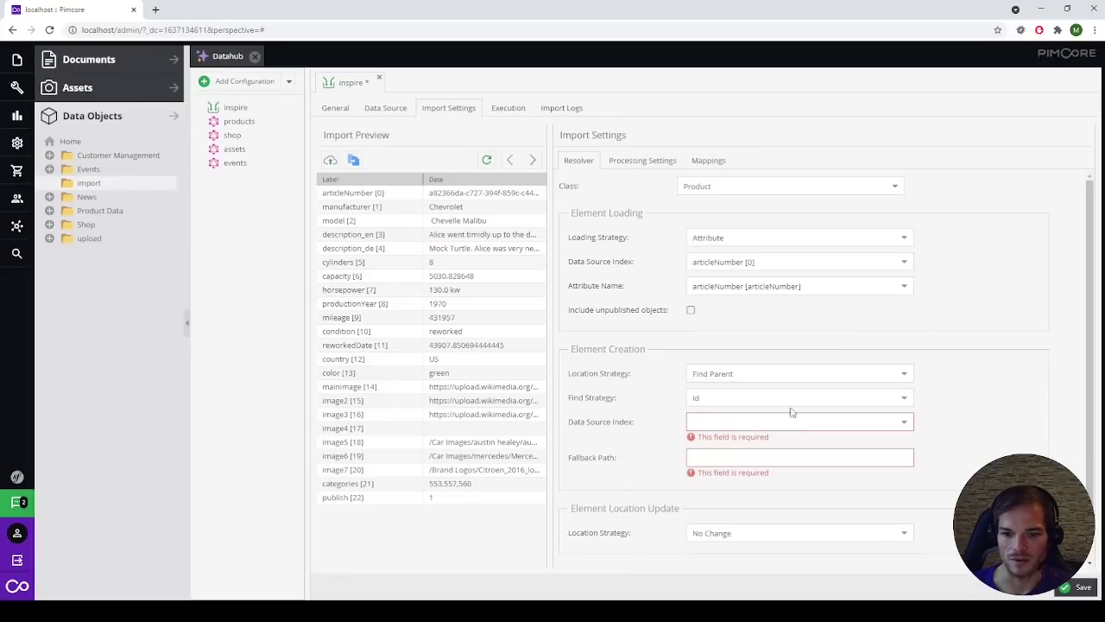
left_click(905, 378)
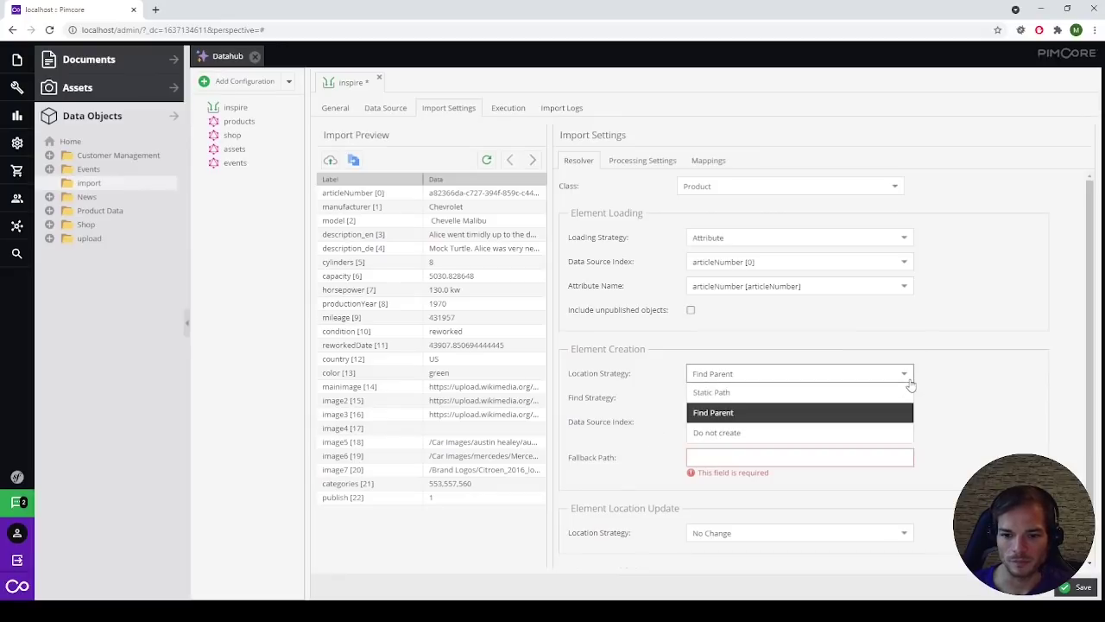
left_click(726, 432)
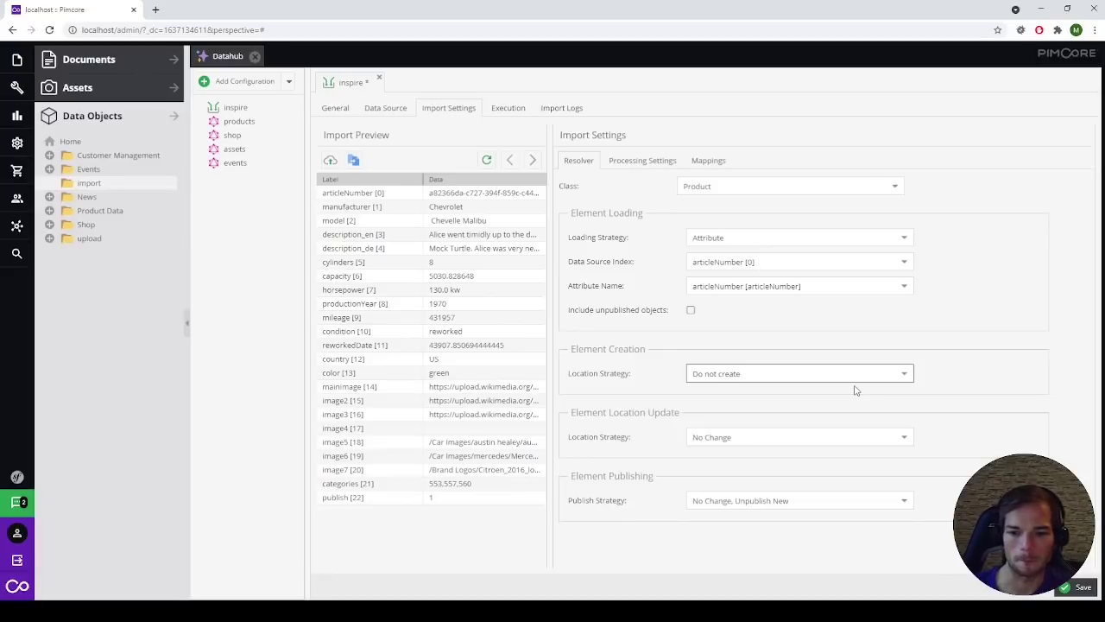
Create new objects at Static Path /import by dragging the import folder into Path.
left_click(904, 373)
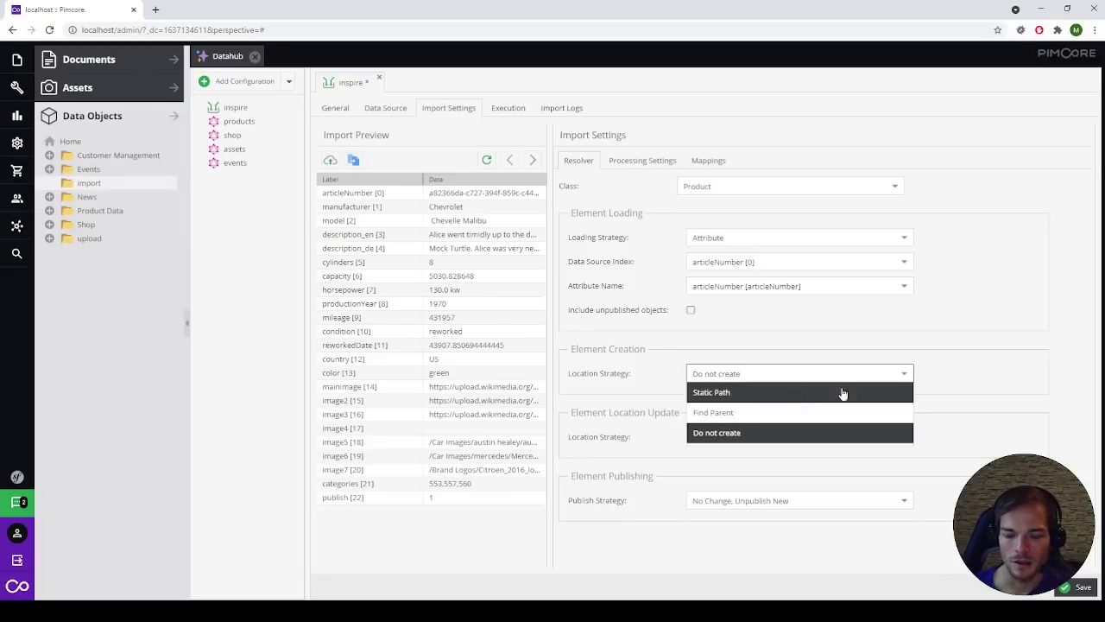
left_click(751, 397)
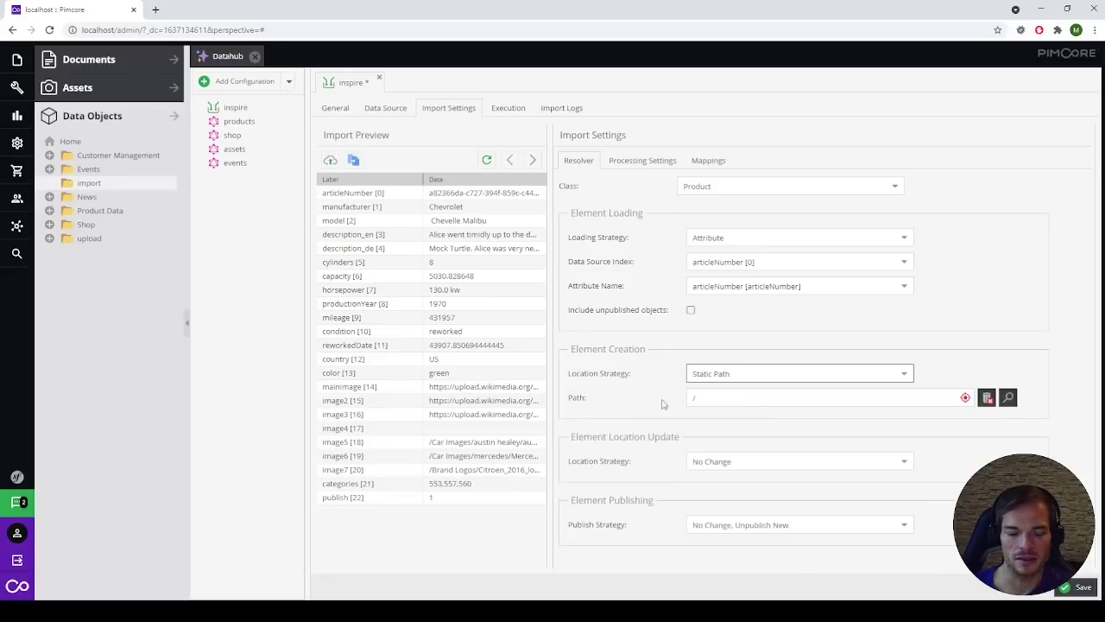
left_click_drag(95, 186, 764, 400)
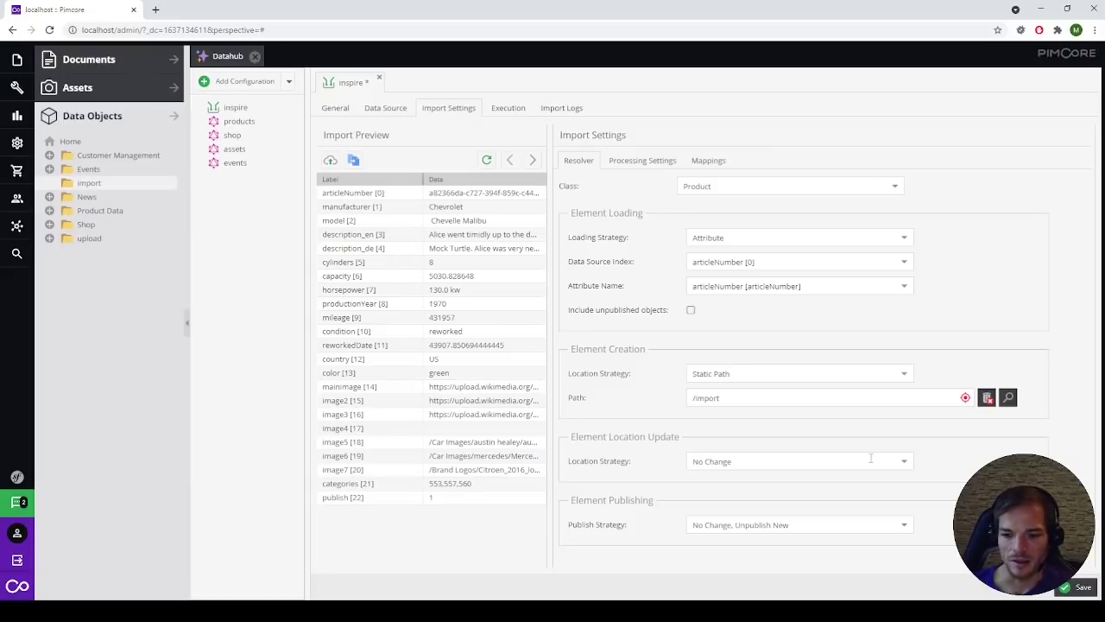
left_click(903, 462)
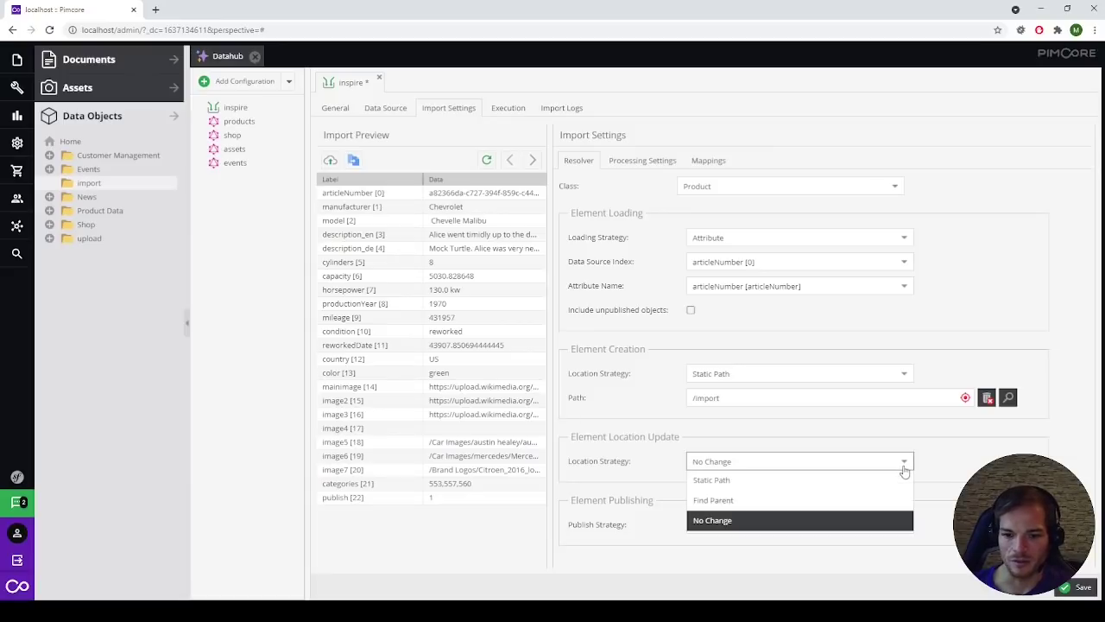
left_click(722, 486)
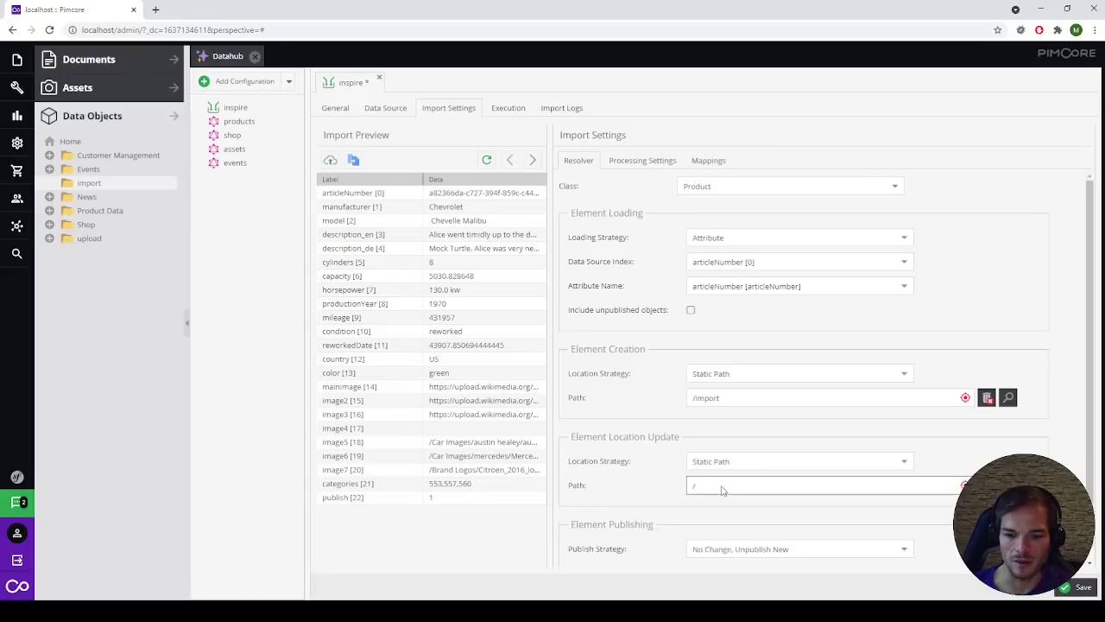
left_click(721, 487)
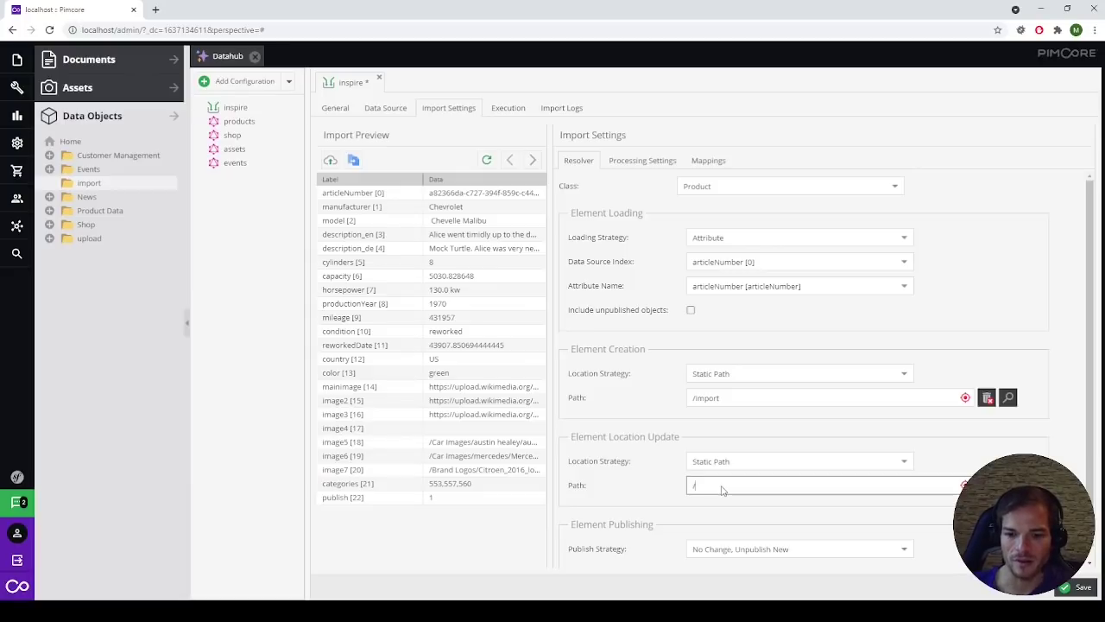
left_click(904, 461)
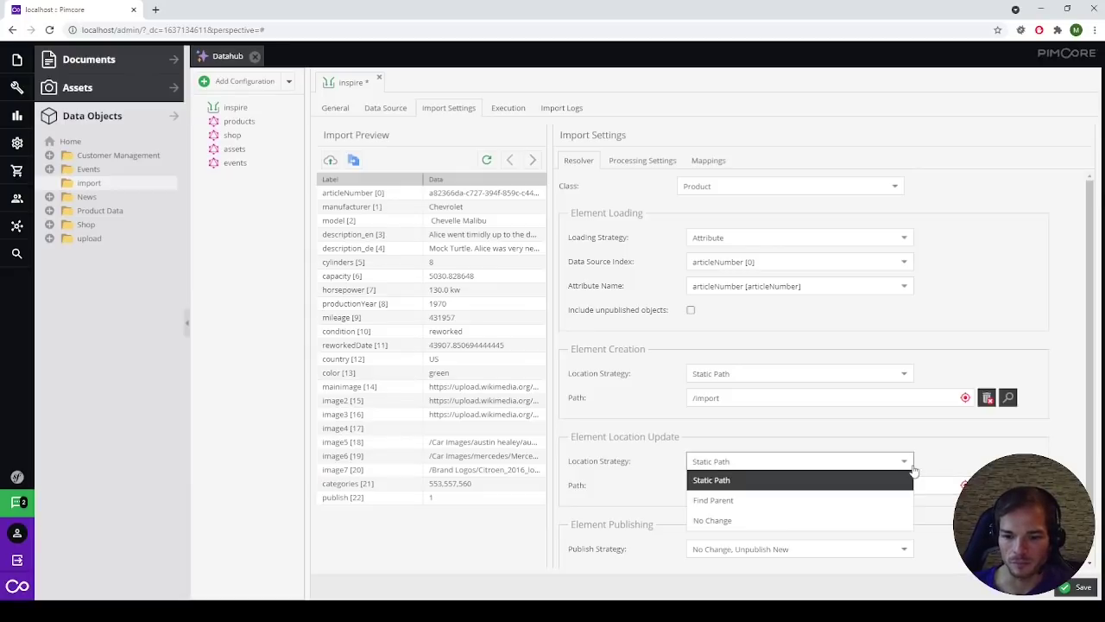
left_click(772, 499)
scroll(1001, 410, "down", 2)
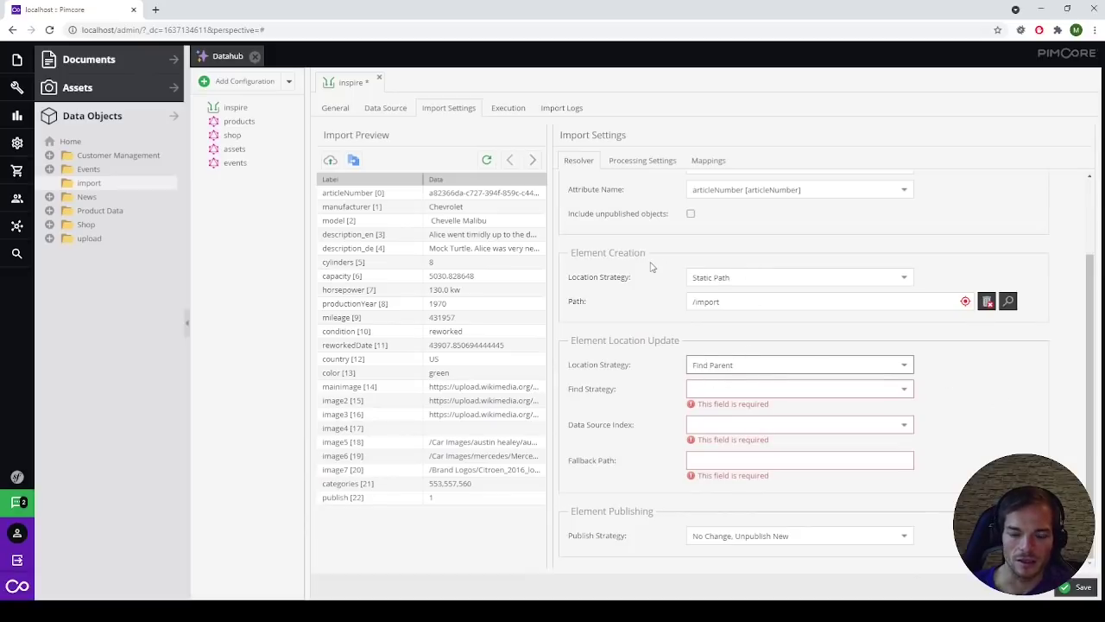
left_click(904, 388)
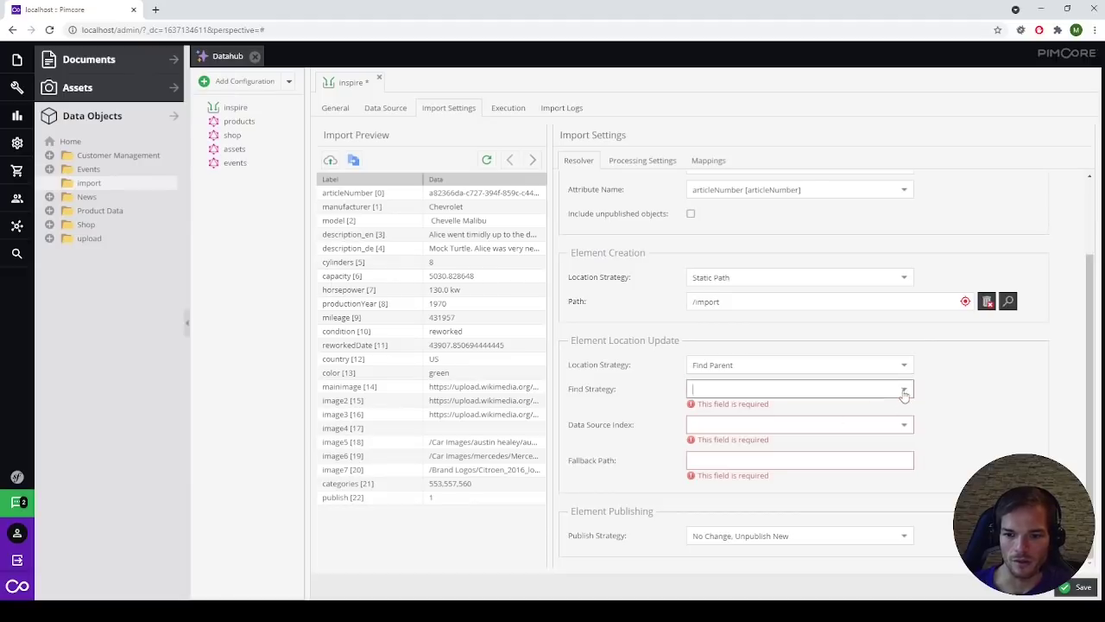
left_click(765, 447)
left_click(904, 424)
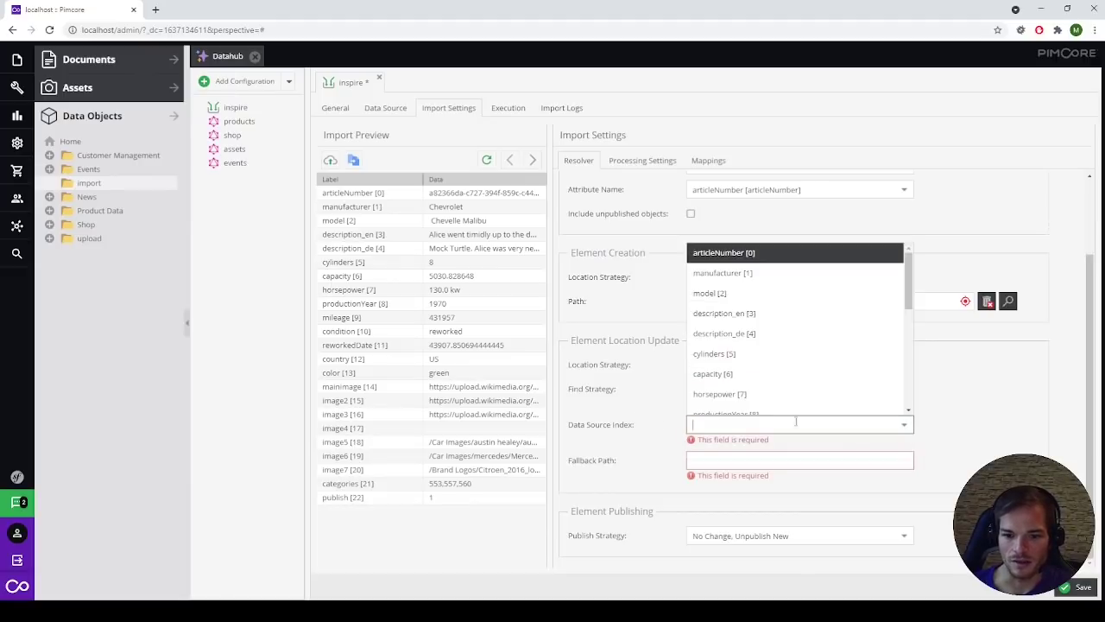
left_click(571, 407)
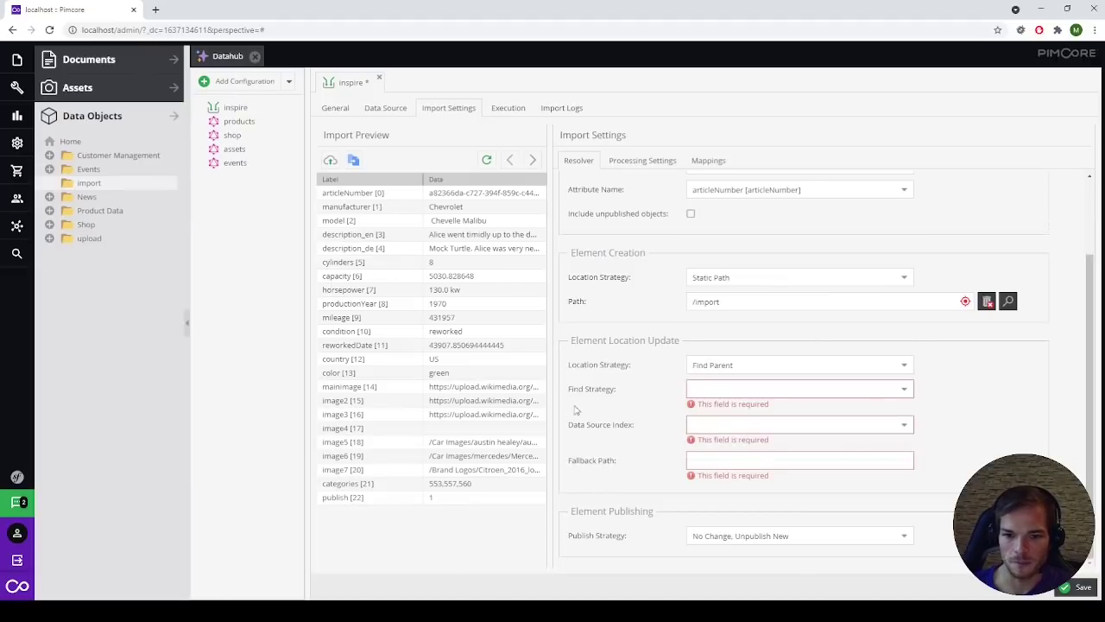
left_click(904, 368)
left_click(718, 424)
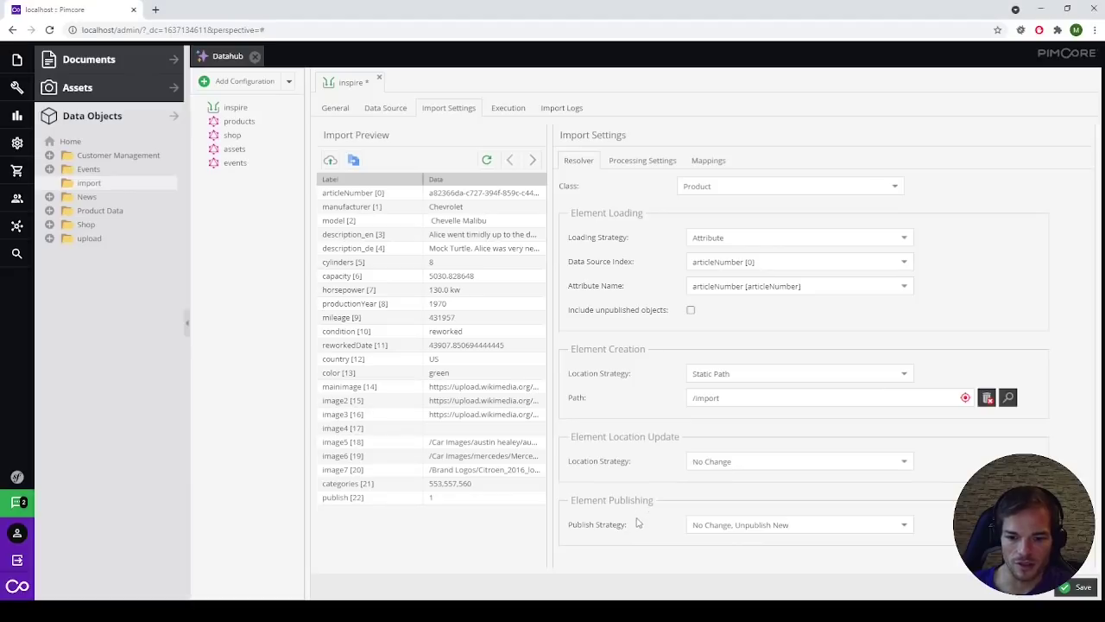
Switch Publish Strategy to Attribute Based and browse the source columns.
left_click(906, 527)
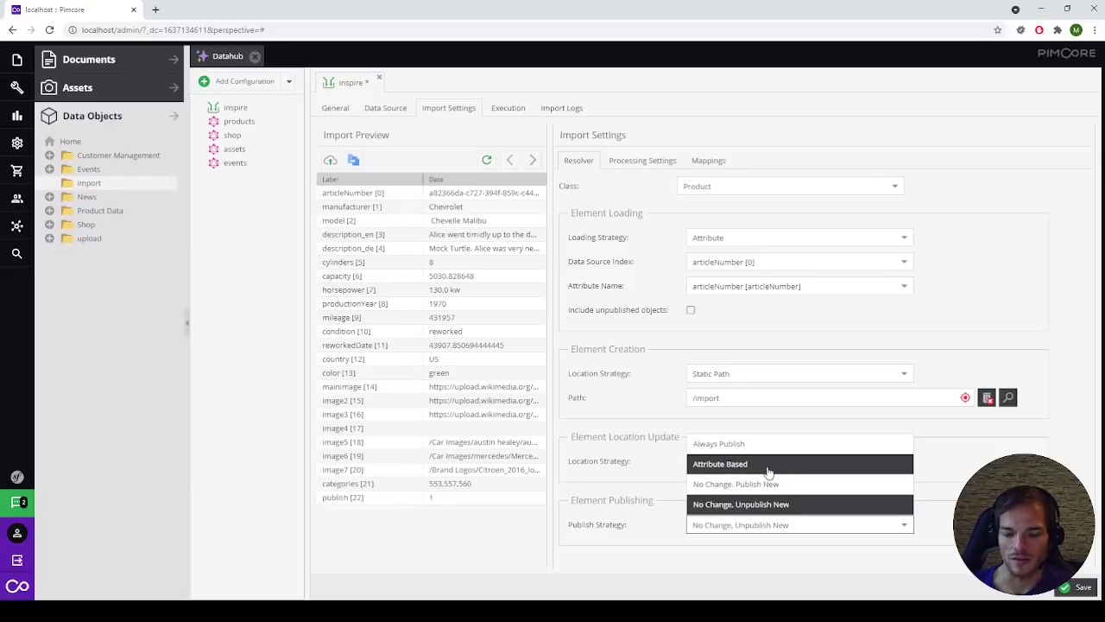
left_click(769, 464)
left_click(907, 537)
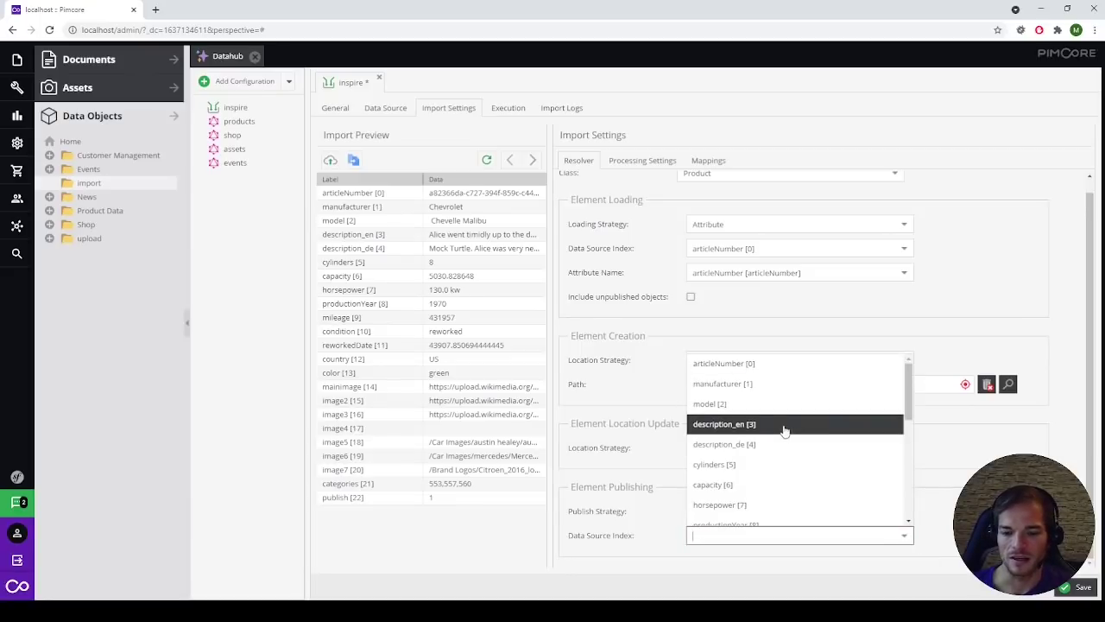
scroll(784, 430, "down", 5)
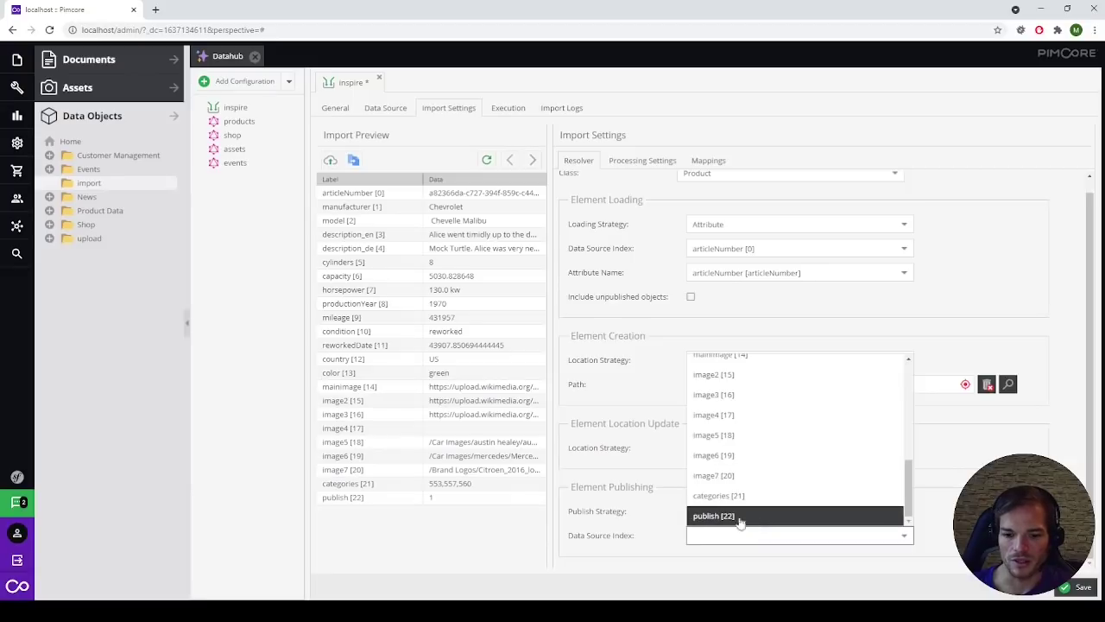
left_click(623, 533)
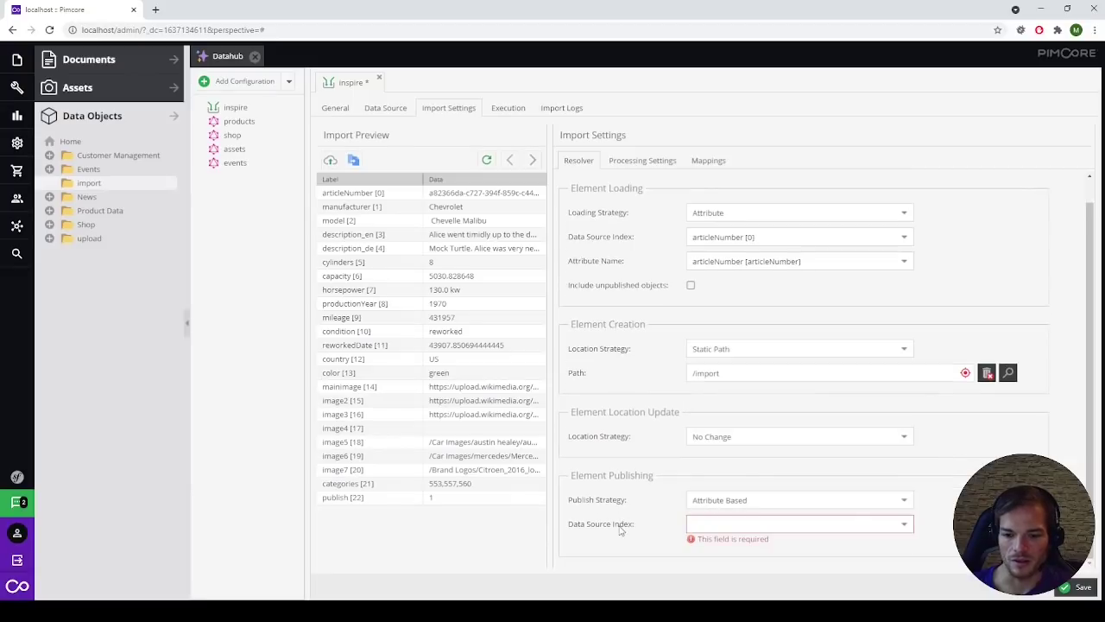
Take publish status from the publish [22] column and show Processing Settings.
left_click(905, 504)
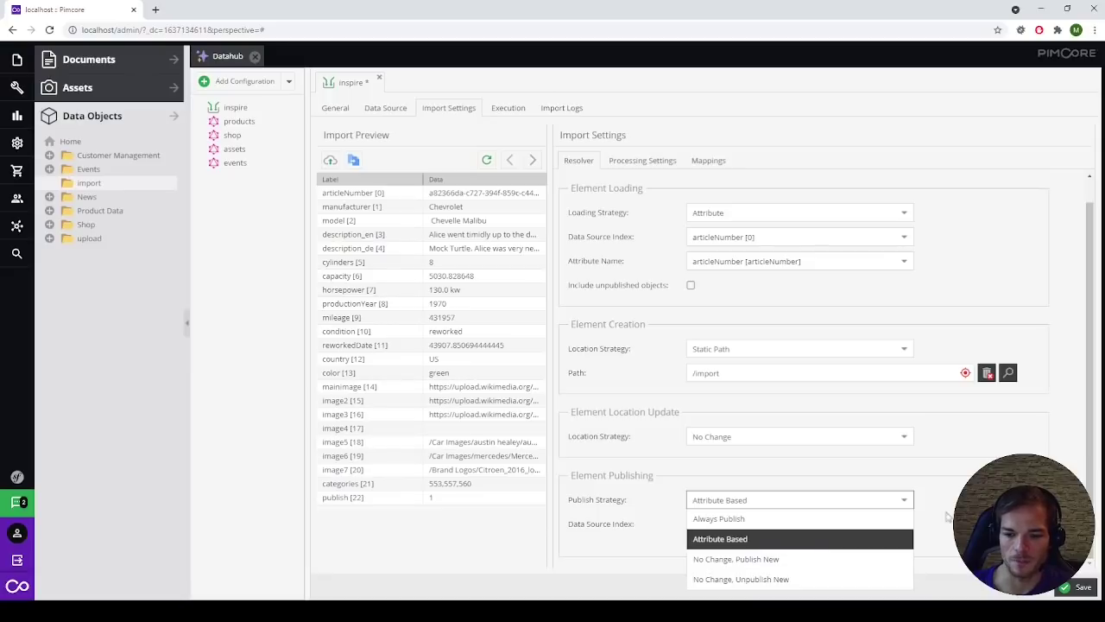
left_click(752, 539)
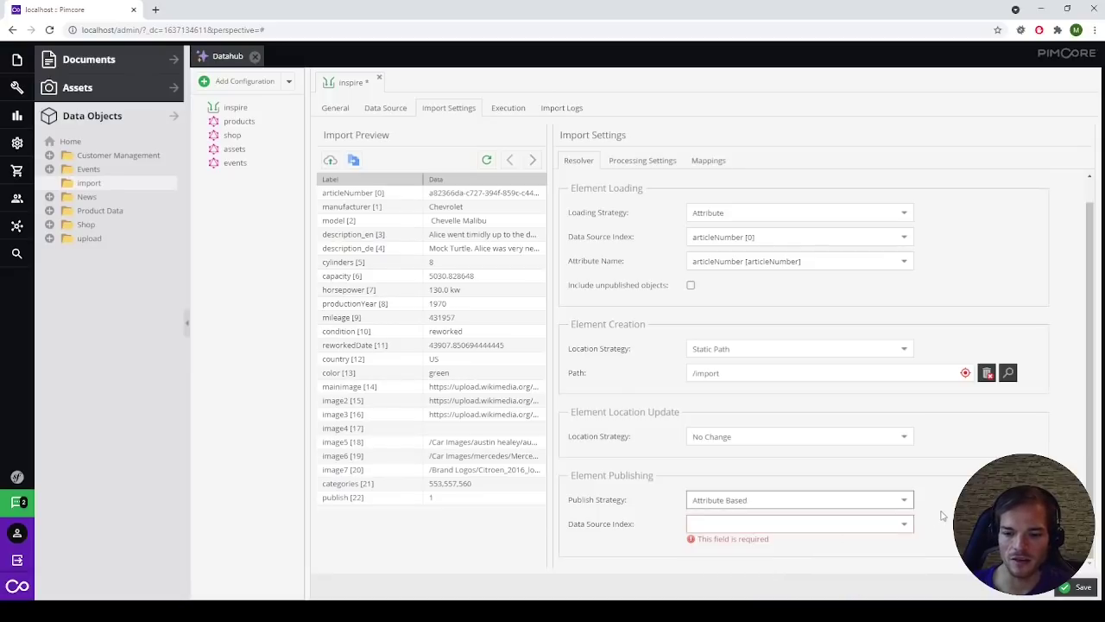
left_click(904, 525)
scroll(781, 436, "down", 5)
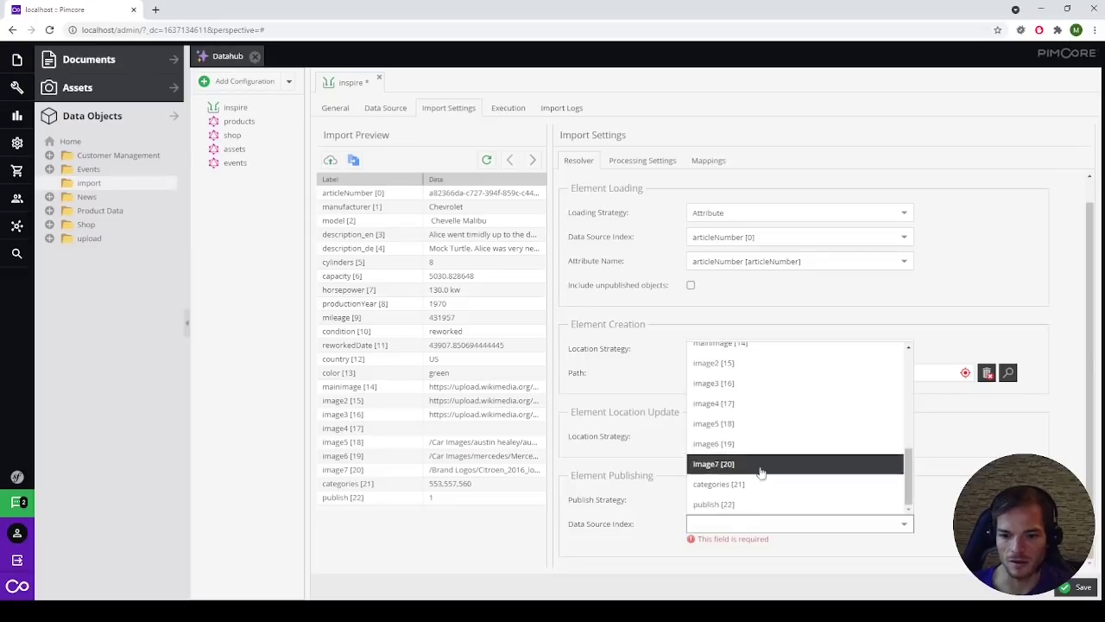
left_click(730, 504)
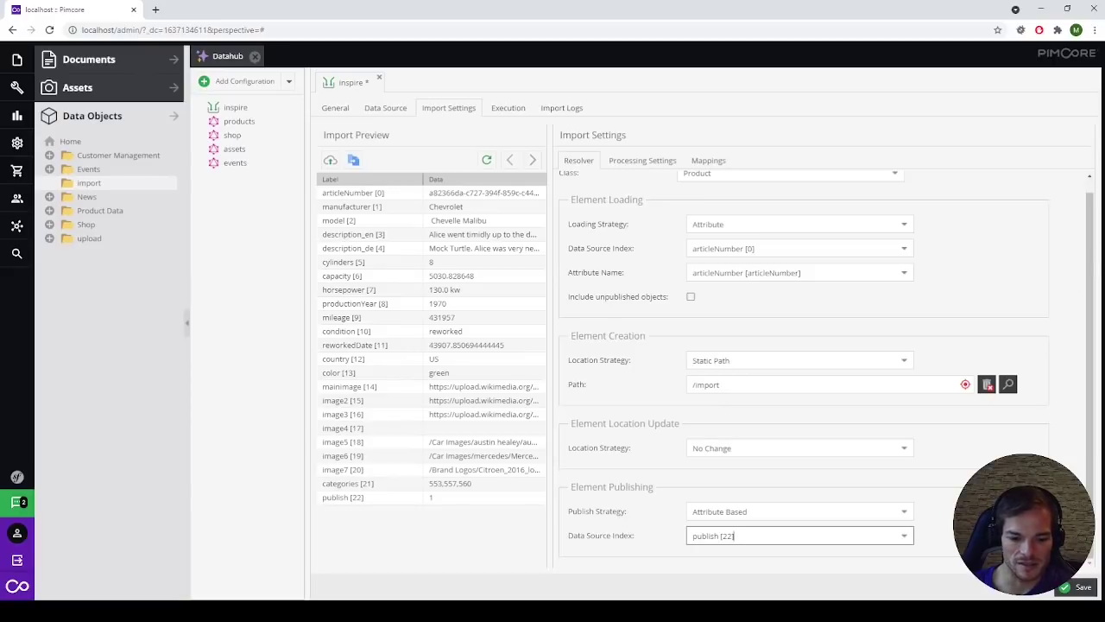
left_click(649, 160)
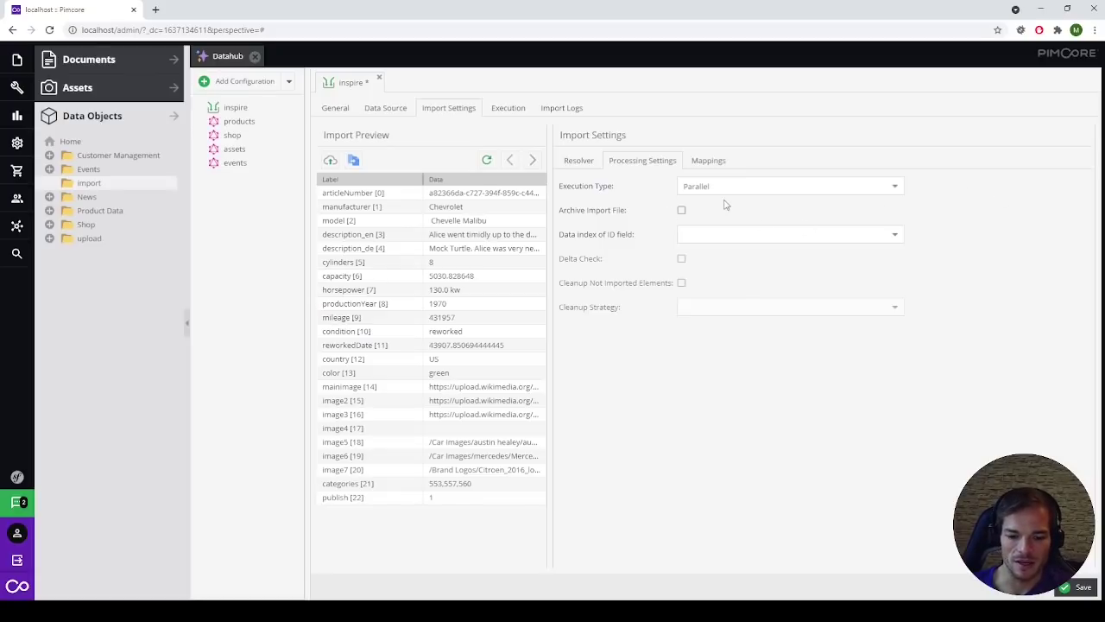
Set Execution Type to Sequential and tick Archive Import File.
left_click(896, 188)
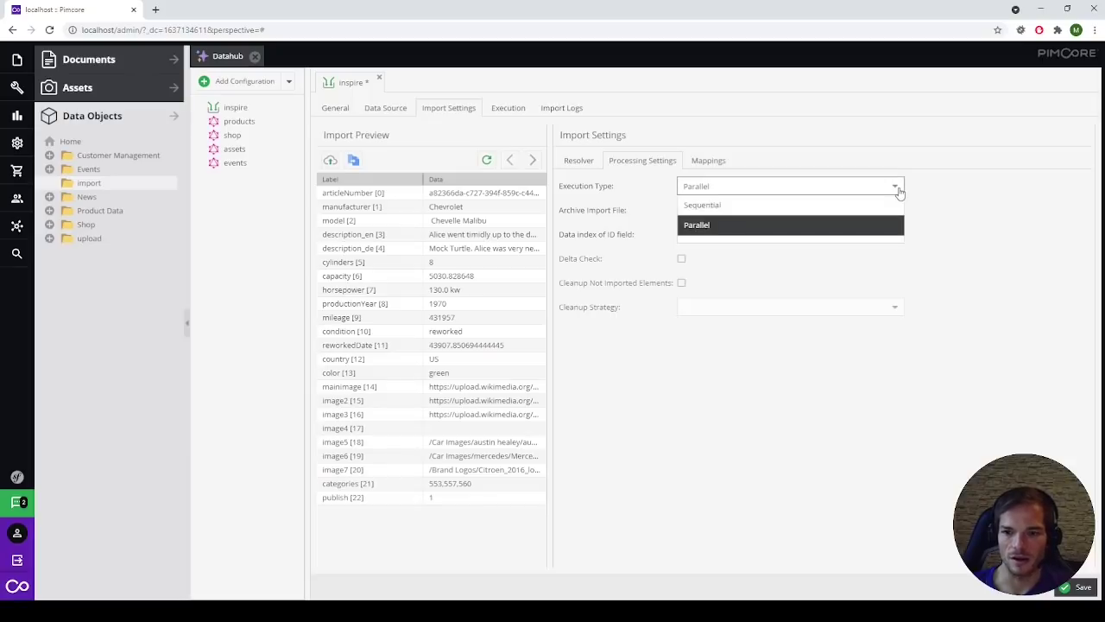
left_click(738, 207)
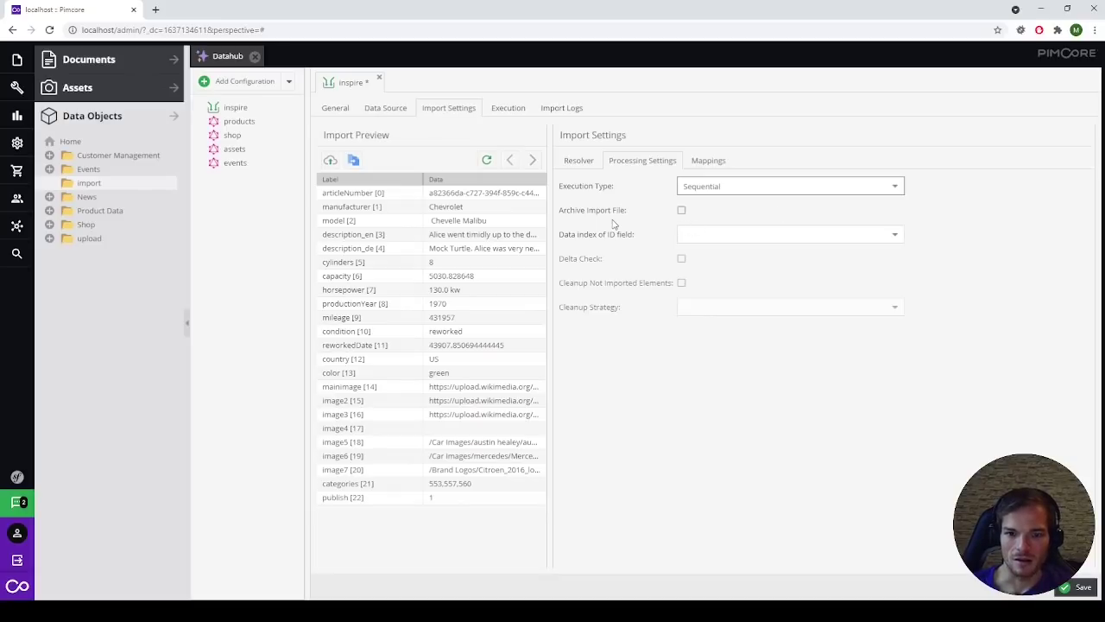
left_click(682, 212)
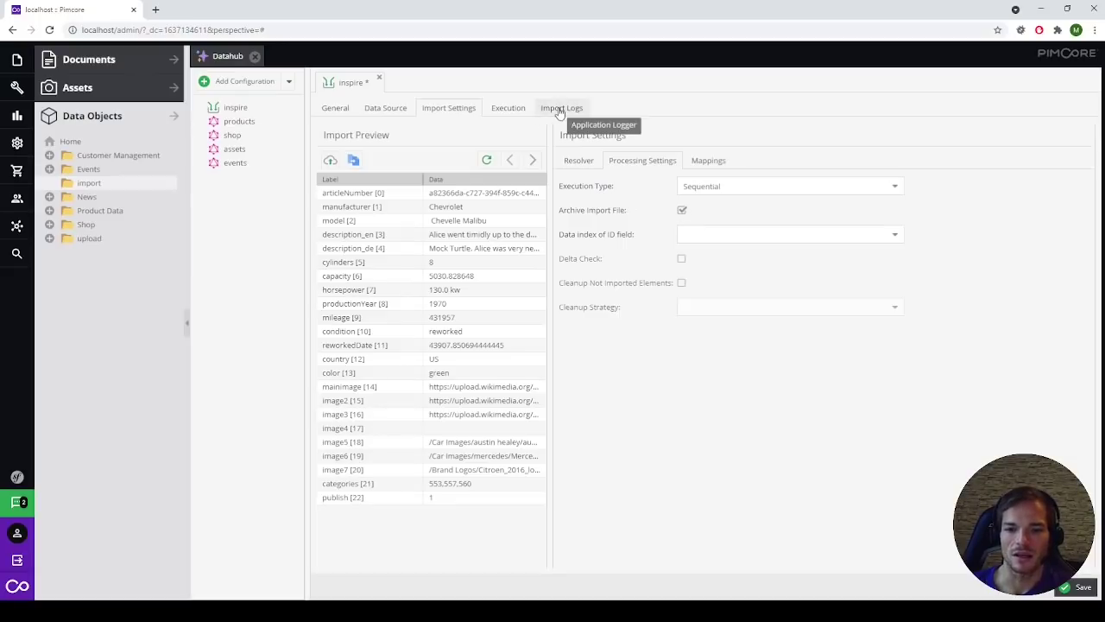
Untick Archive Import File, use articleNumber [0] as ID field, and tick Delta Check.
left_click(682, 210)
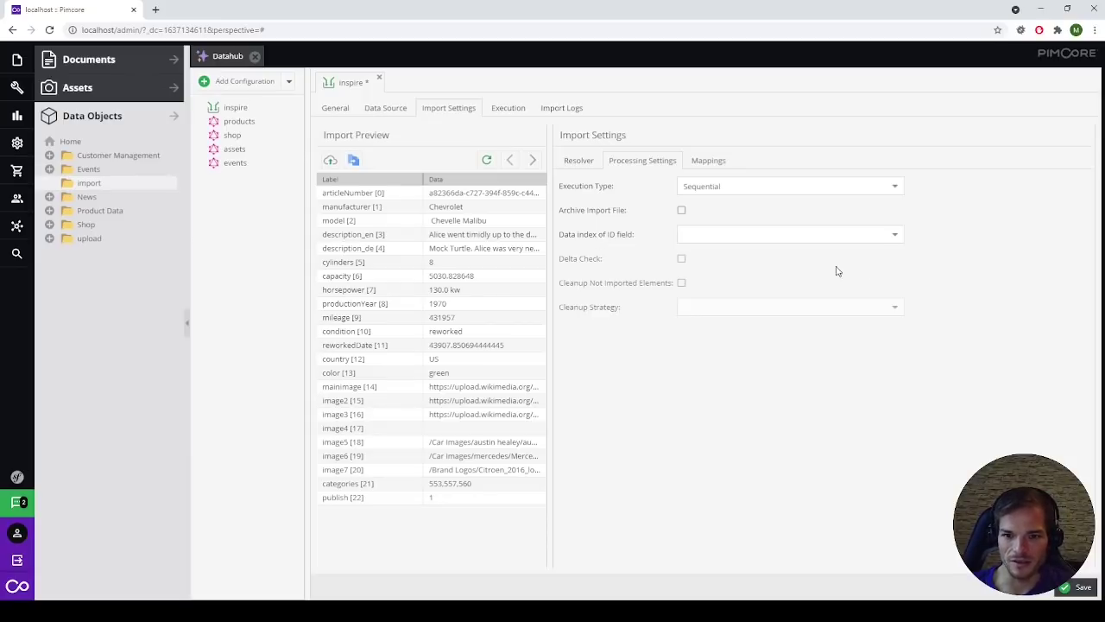
left_click(898, 235)
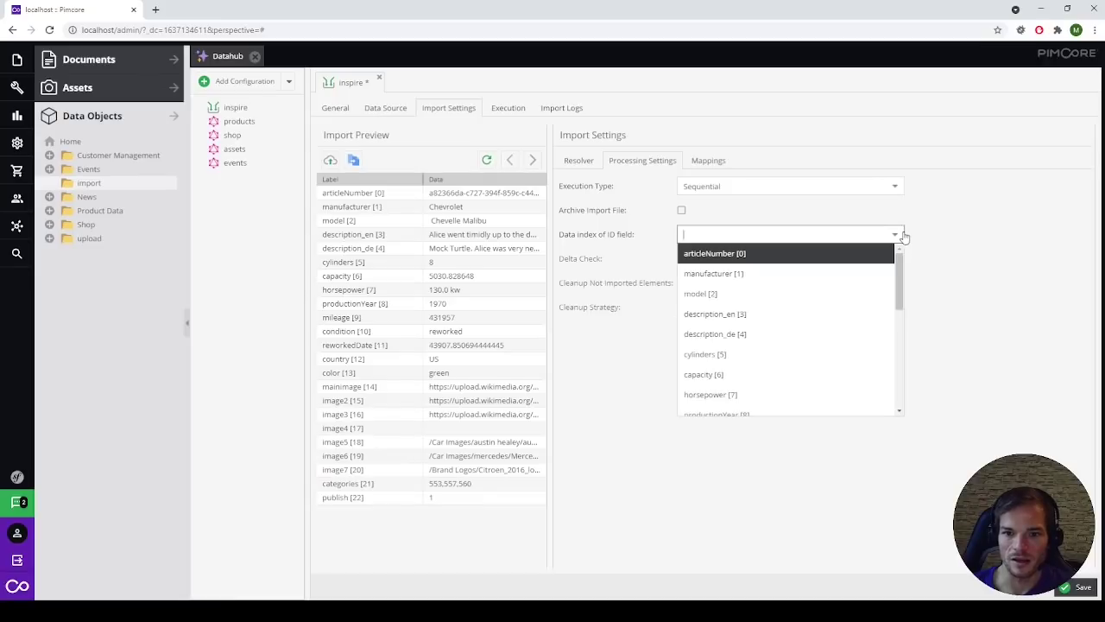
left_click(725, 254)
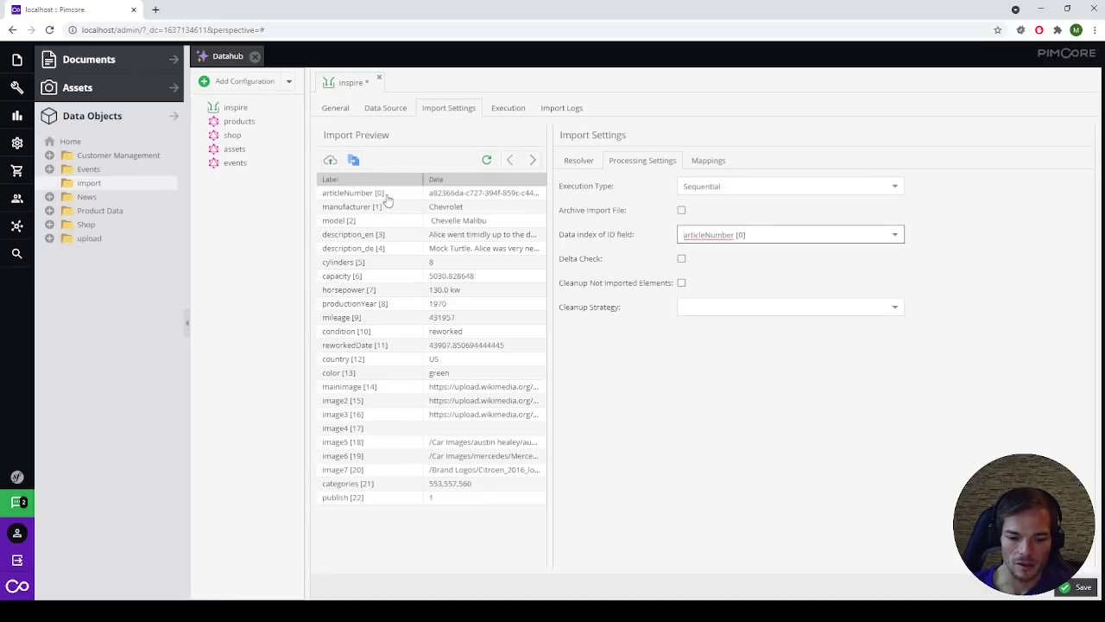
left_click(681, 259)
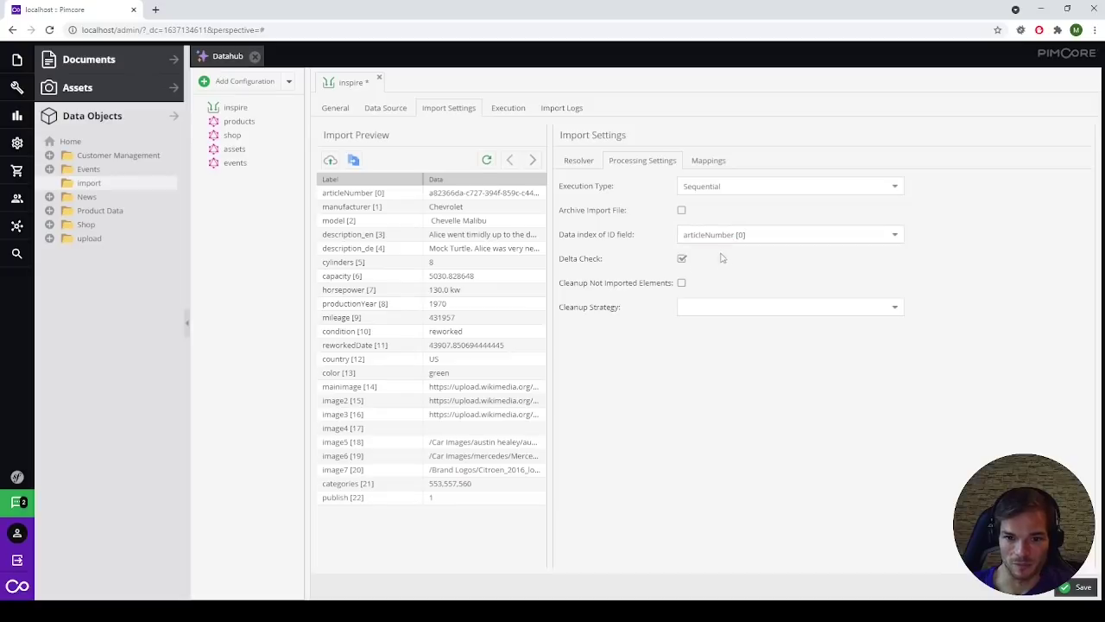
left_click(701, 307)
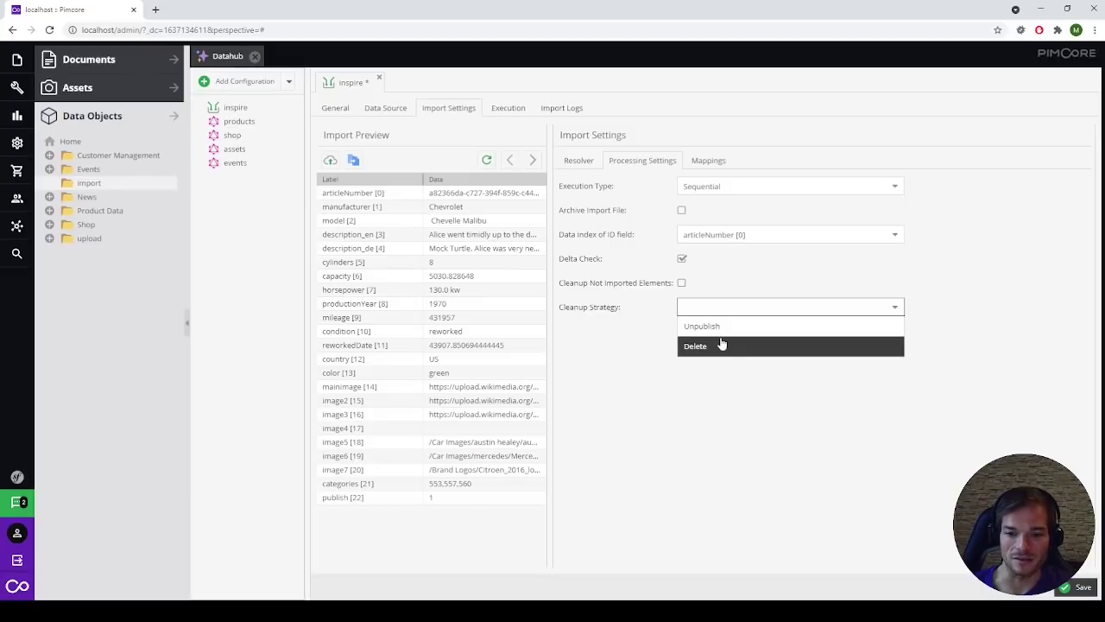
Leave Cleanup Strategy unset, untick Delta Check, and clear the ID field.
left_click(735, 297)
left_click(736, 304)
left_click(741, 290)
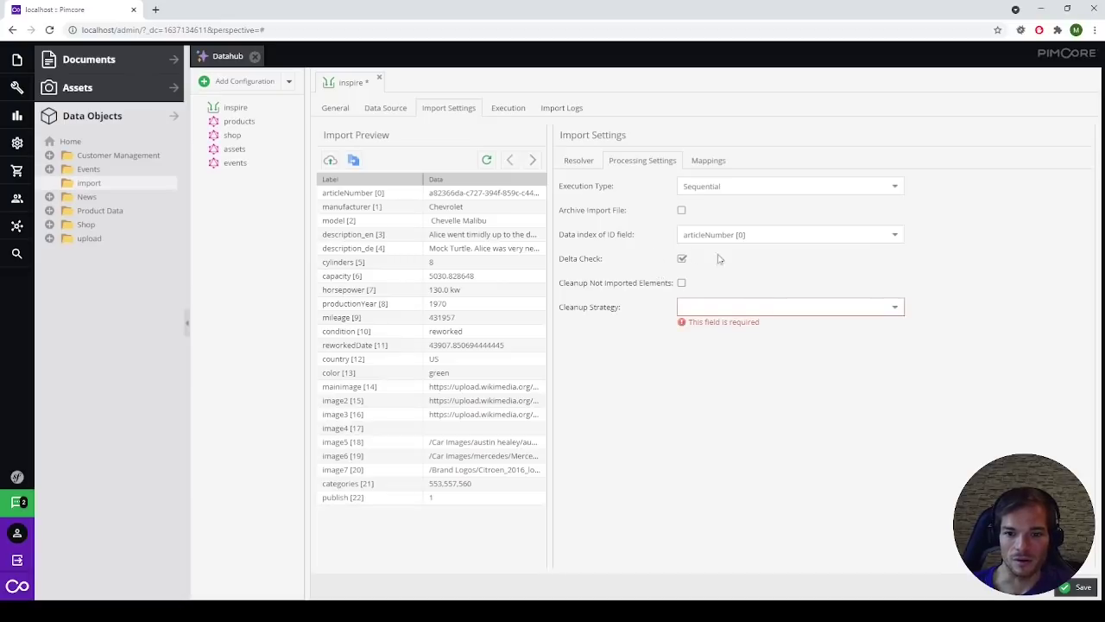
left_click(682, 258)
left_click(791, 233)
key("ctrl+a")
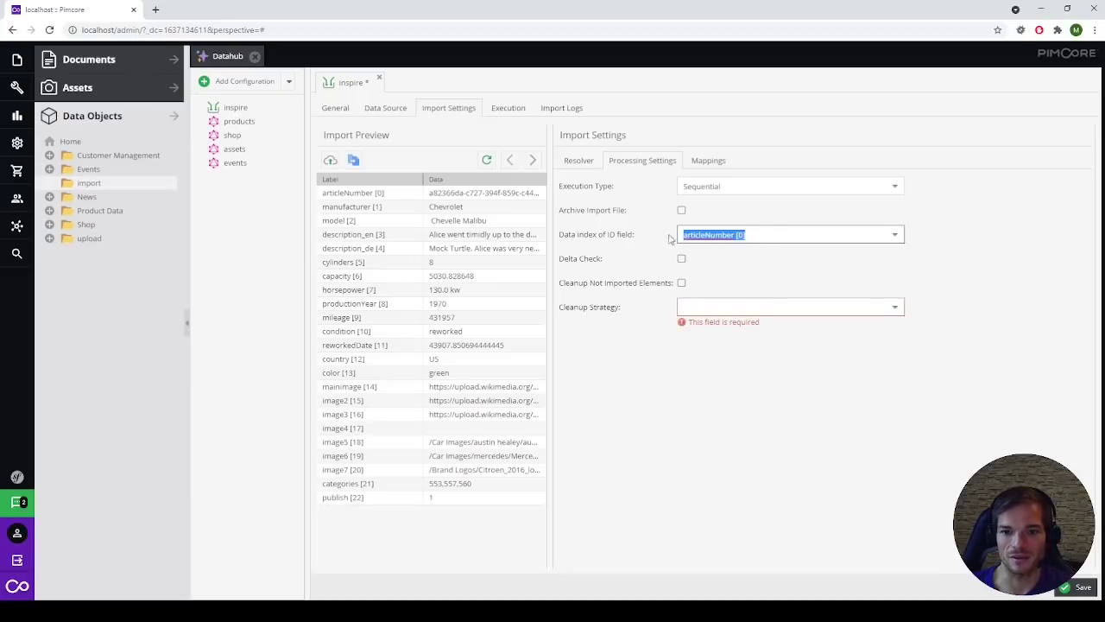
key("BackSpace")
Set Execution Type back to Parallel and show the Mappings settings.
left_click(898, 192)
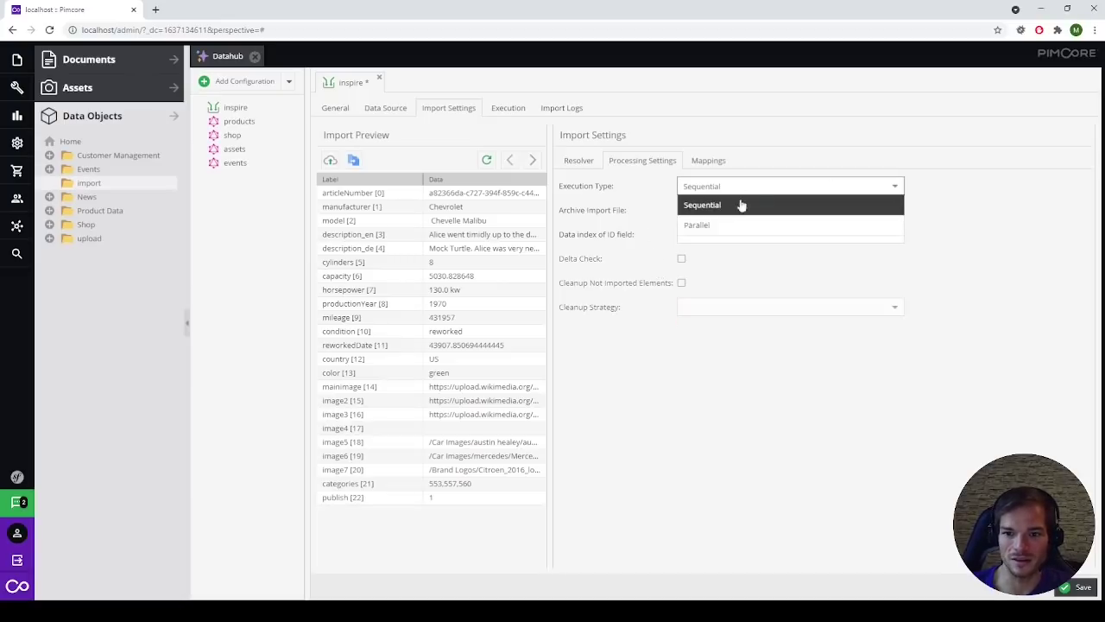
left_click(730, 224)
left_click(930, 218)
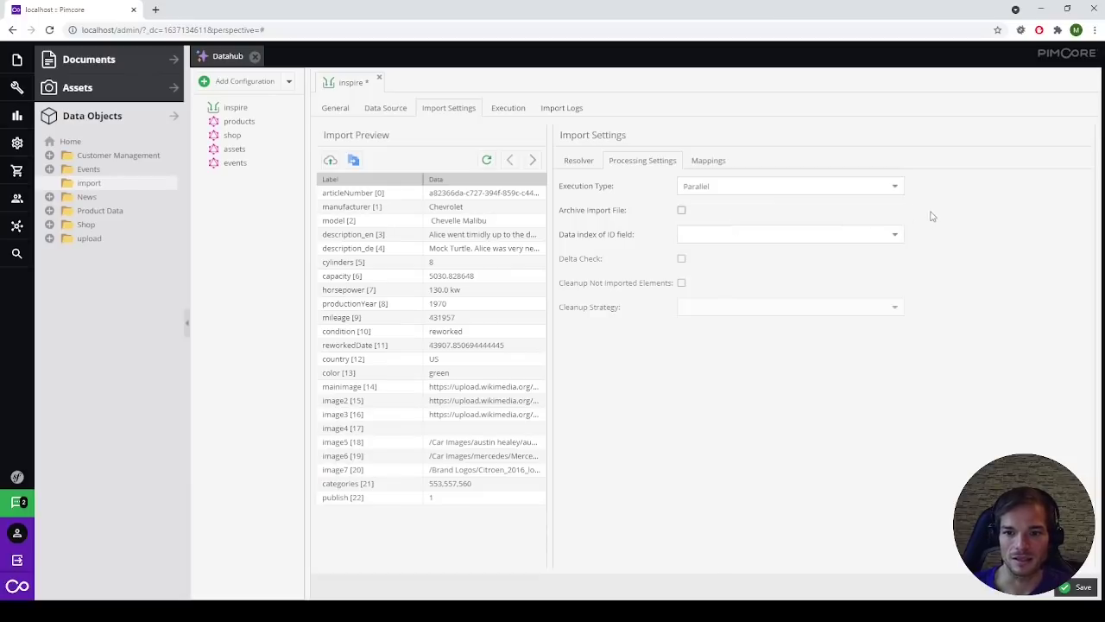
left_click(704, 164)
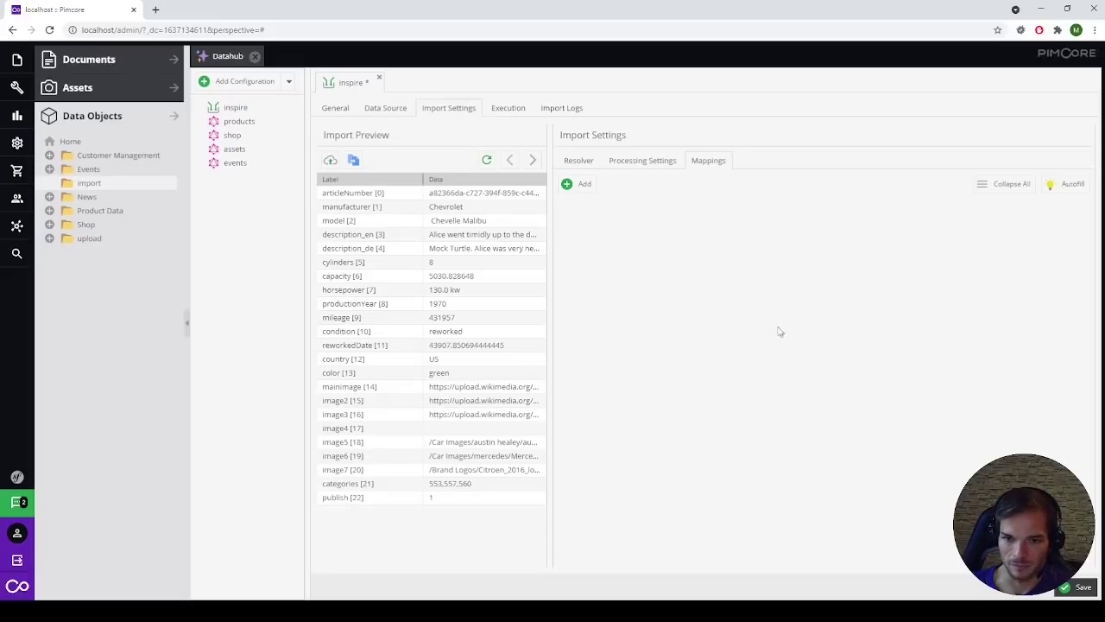
Add a mapping labelled articleNr with Source Attribute articleNumber [0].
left_click(582, 186)
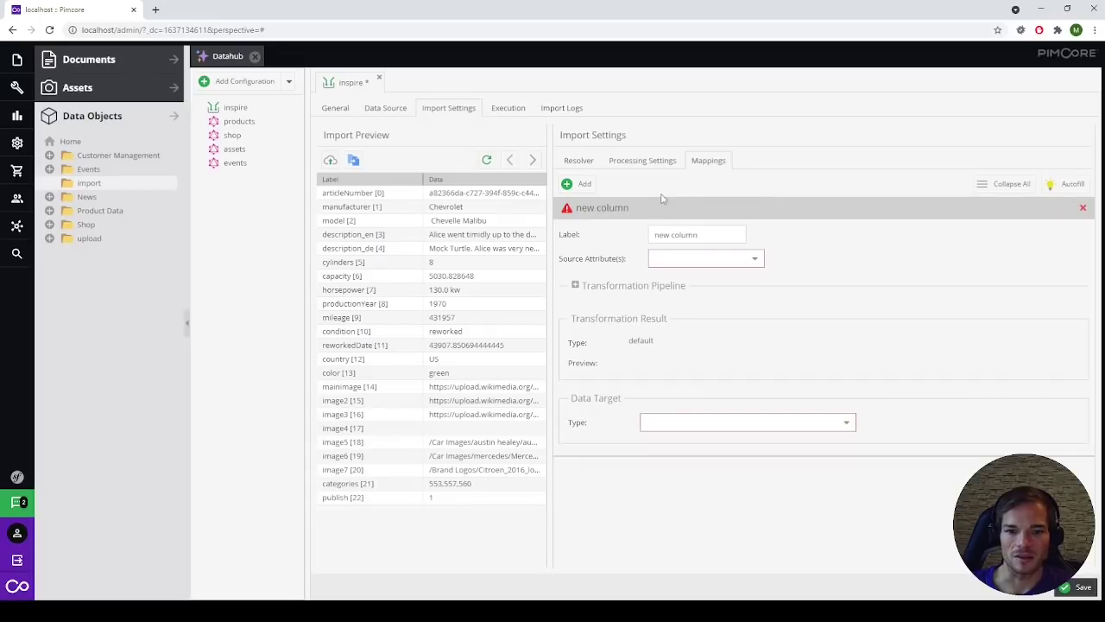
left_click(722, 232)
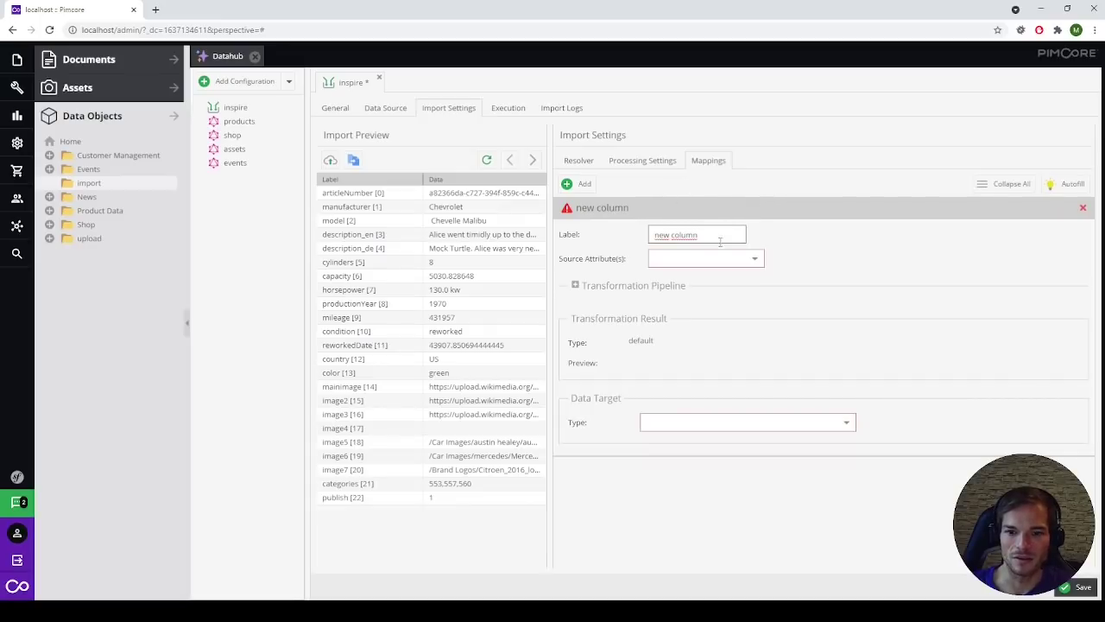
key("ctrl+a")
type("arti")
type("ce")
type("leNr")
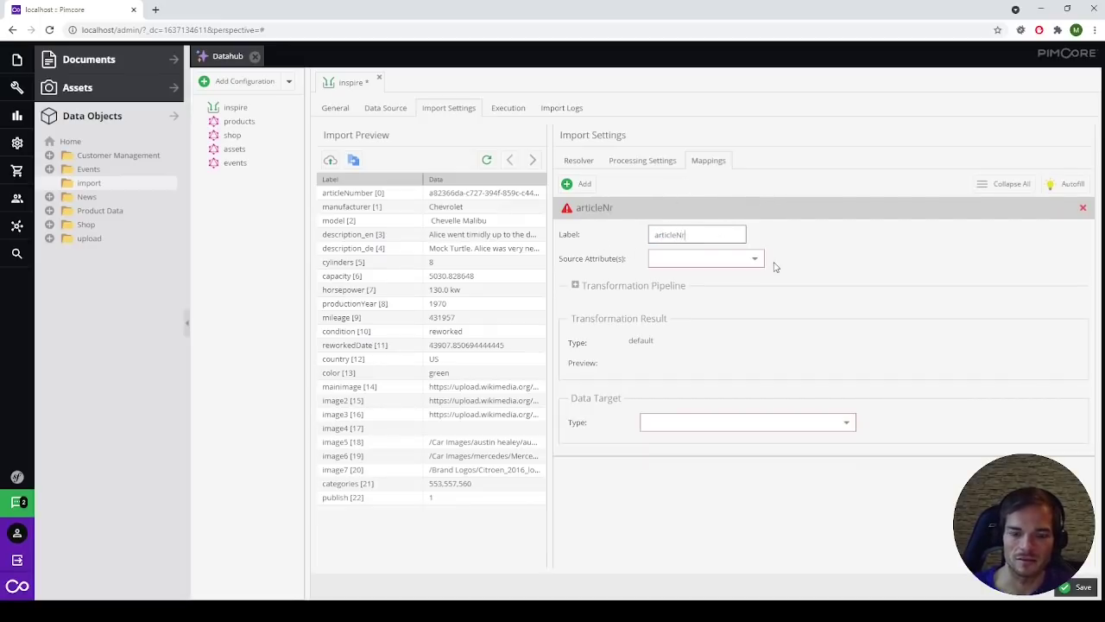
left_click(757, 261)
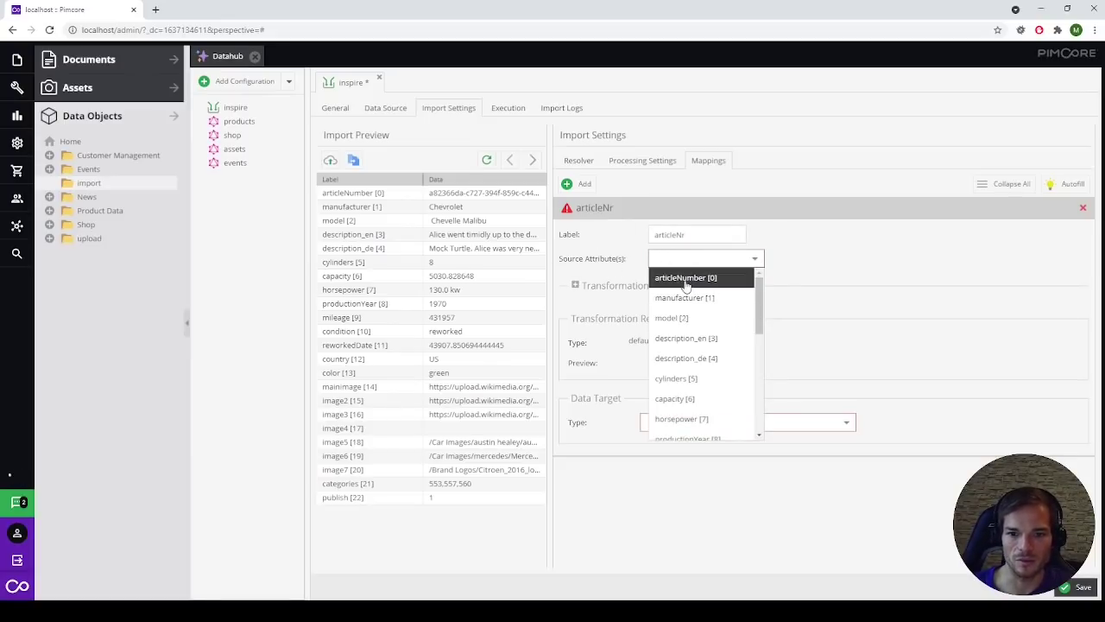
left_click(685, 279)
left_click(934, 268)
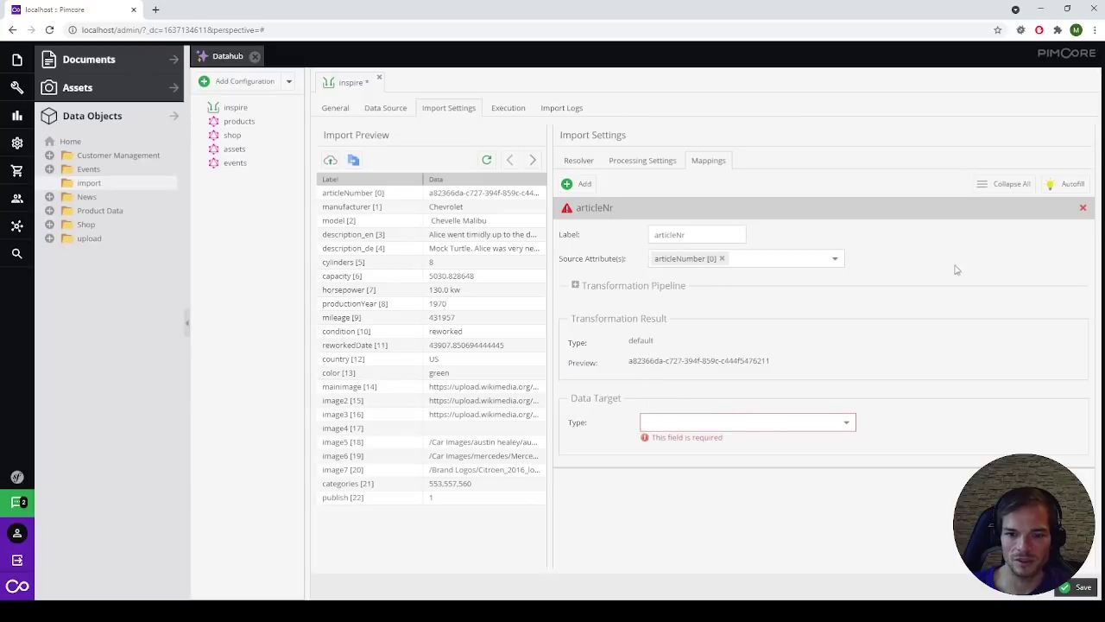
Write articleNr directly into the articleNumber field and collapse the mapping.
left_click(846, 424)
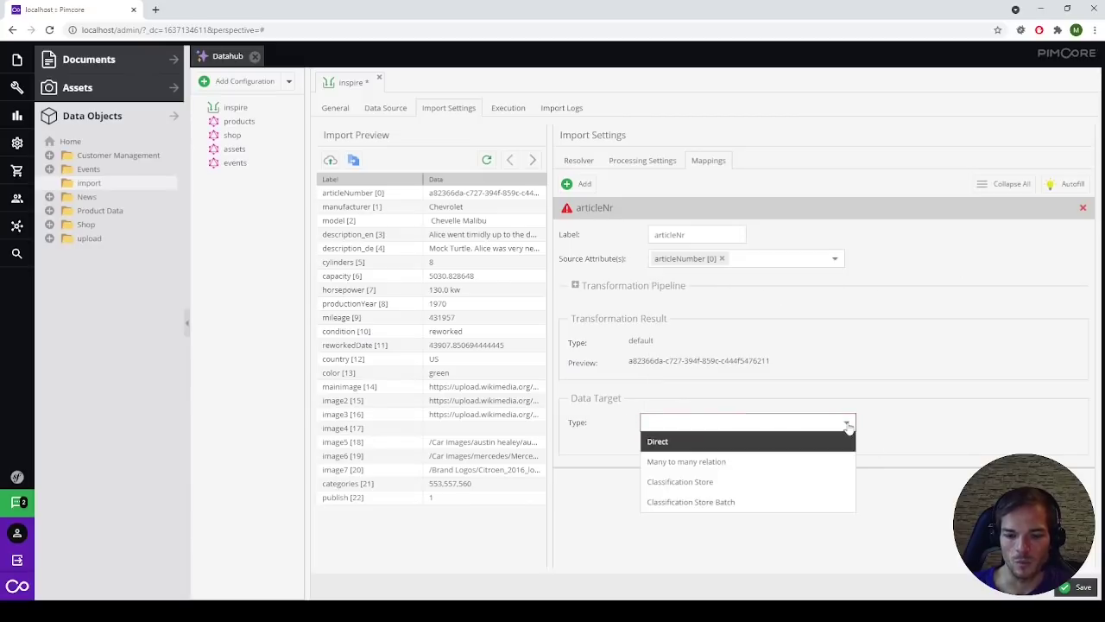
left_click(657, 442)
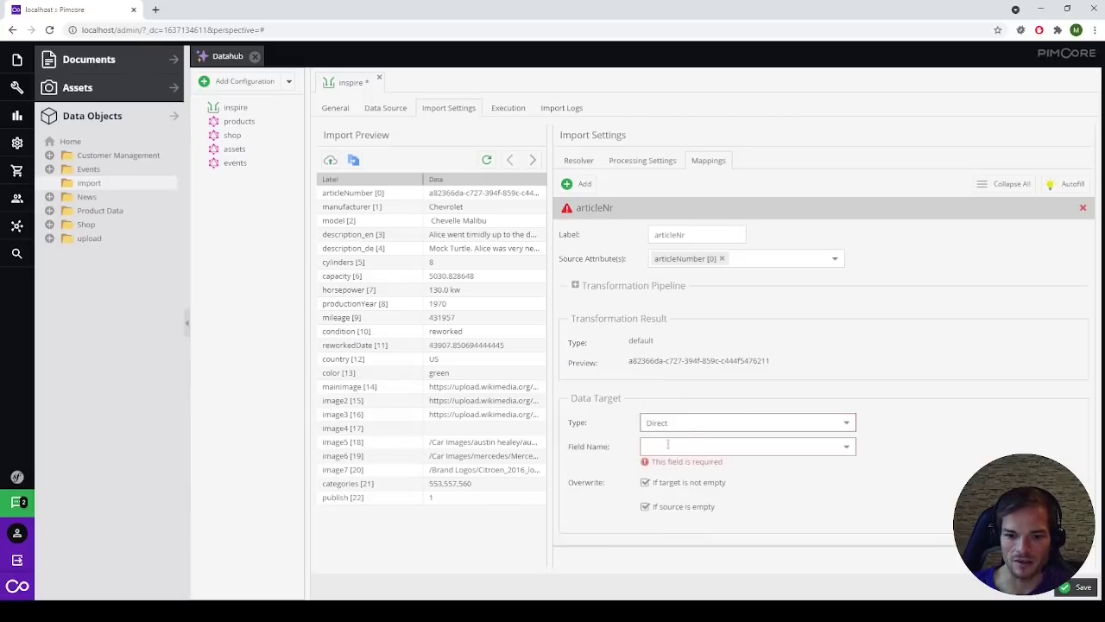
left_click(846, 447)
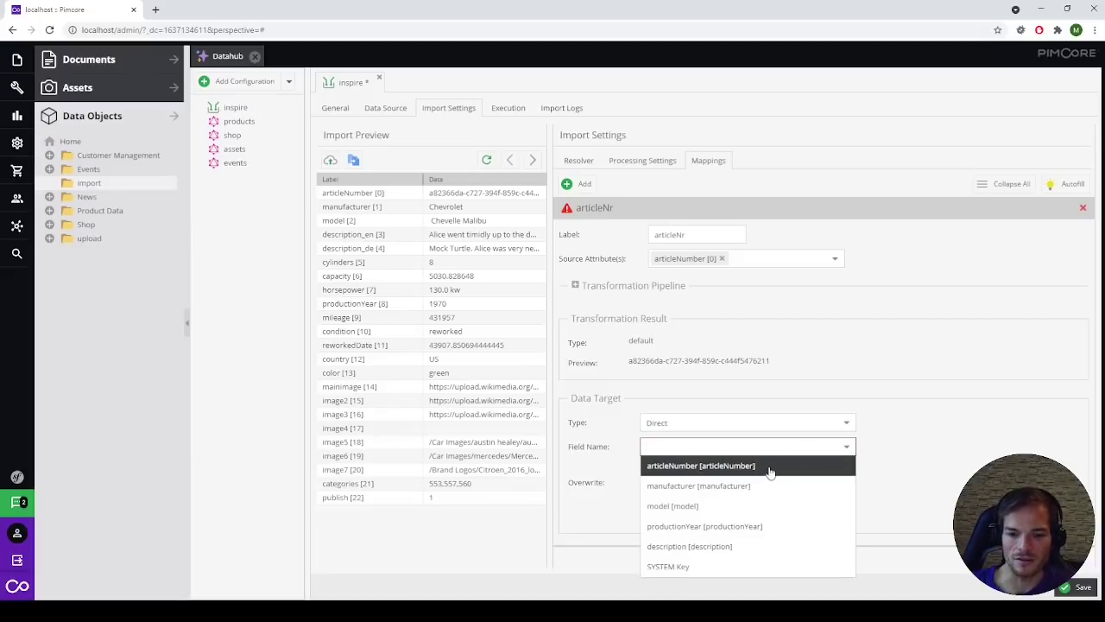
left_click(770, 466)
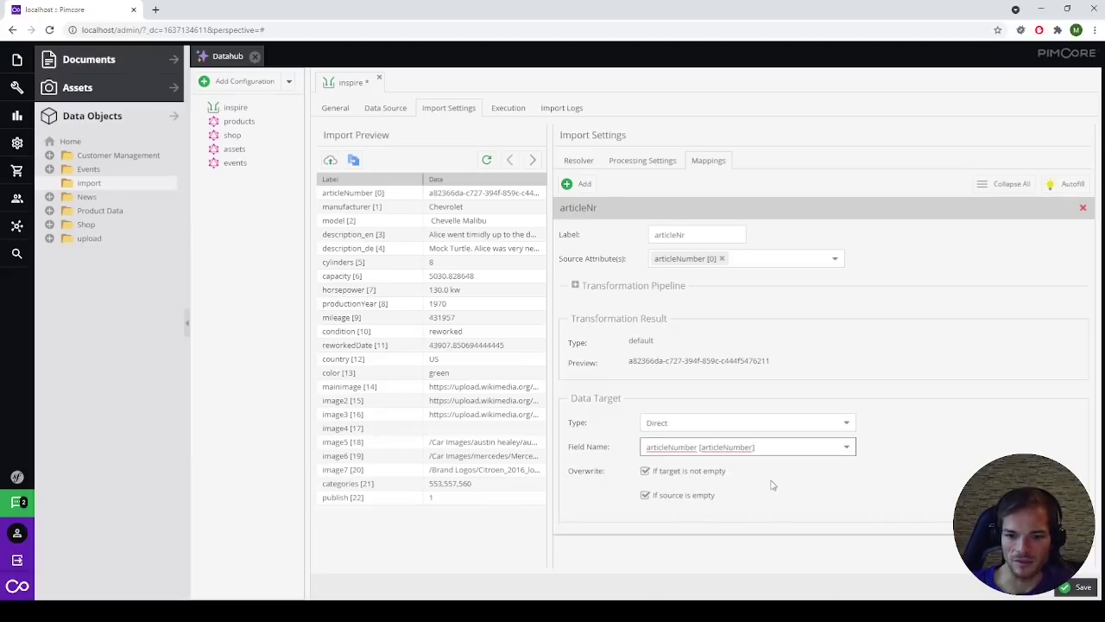
left_click(577, 212)
left_click(582, 184)
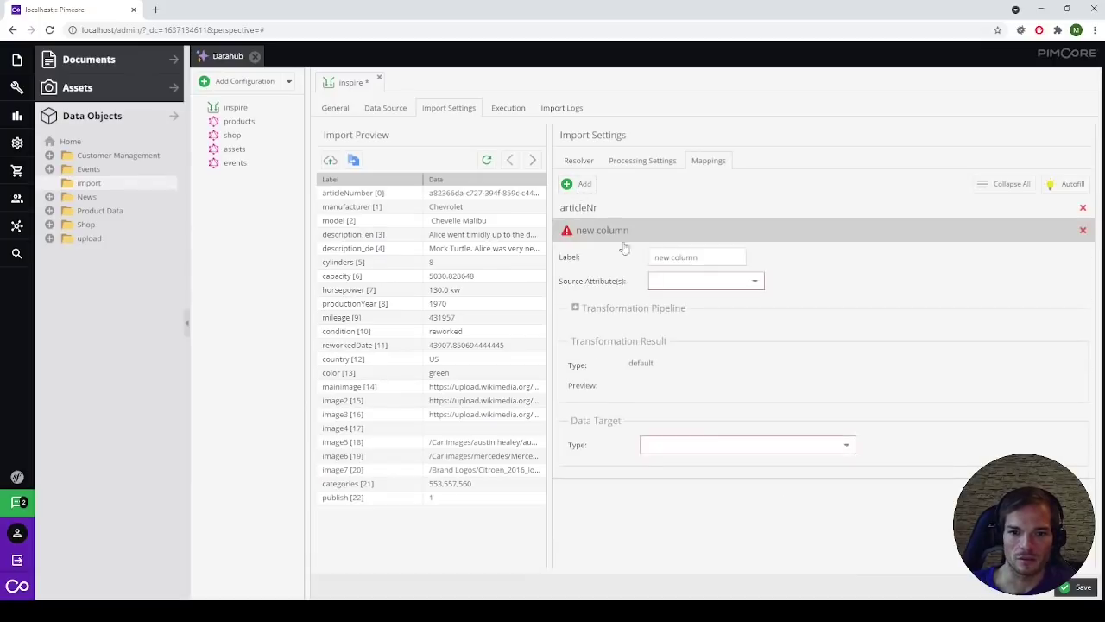
Label the new mapping 'model' with Source Attribute model [2].
left_click_drag(703, 257, 623, 259)
type("mo")
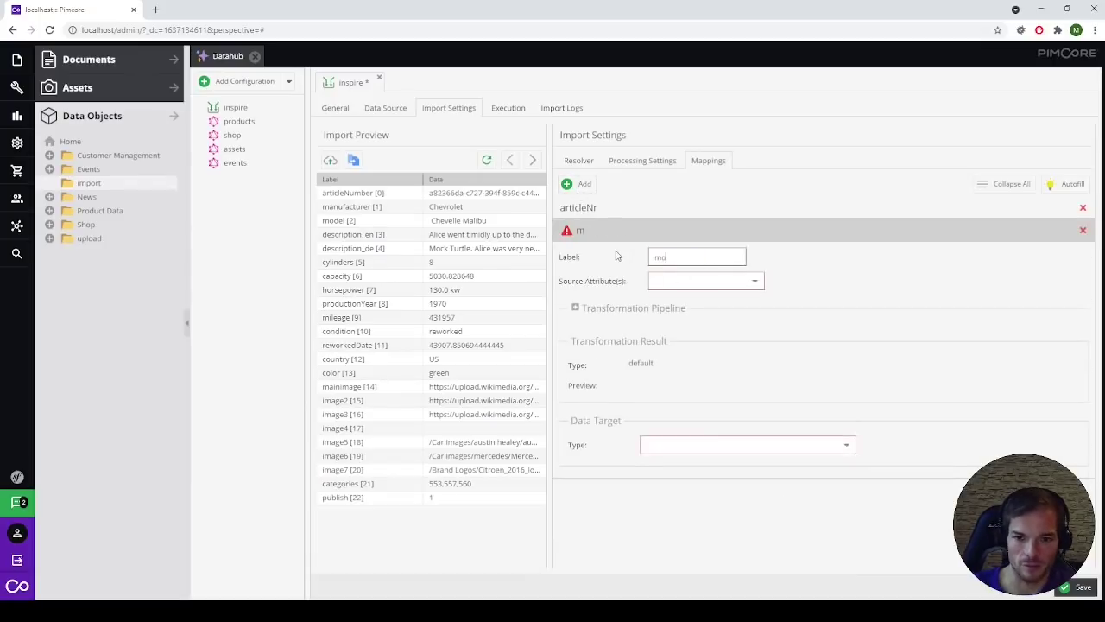
type("pdel")
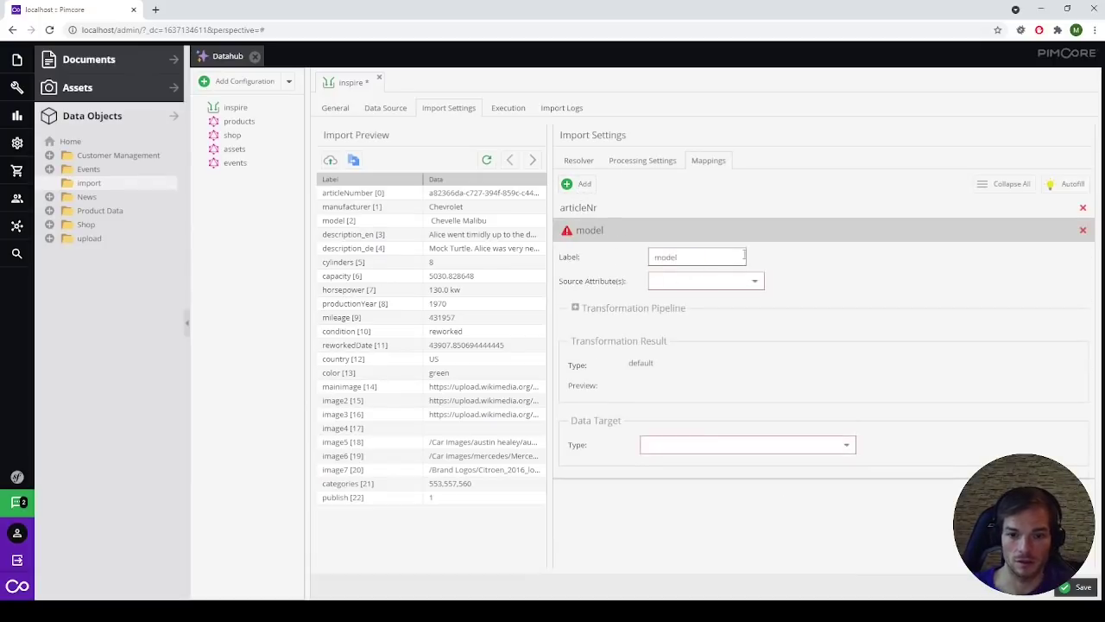
left_click(753, 284)
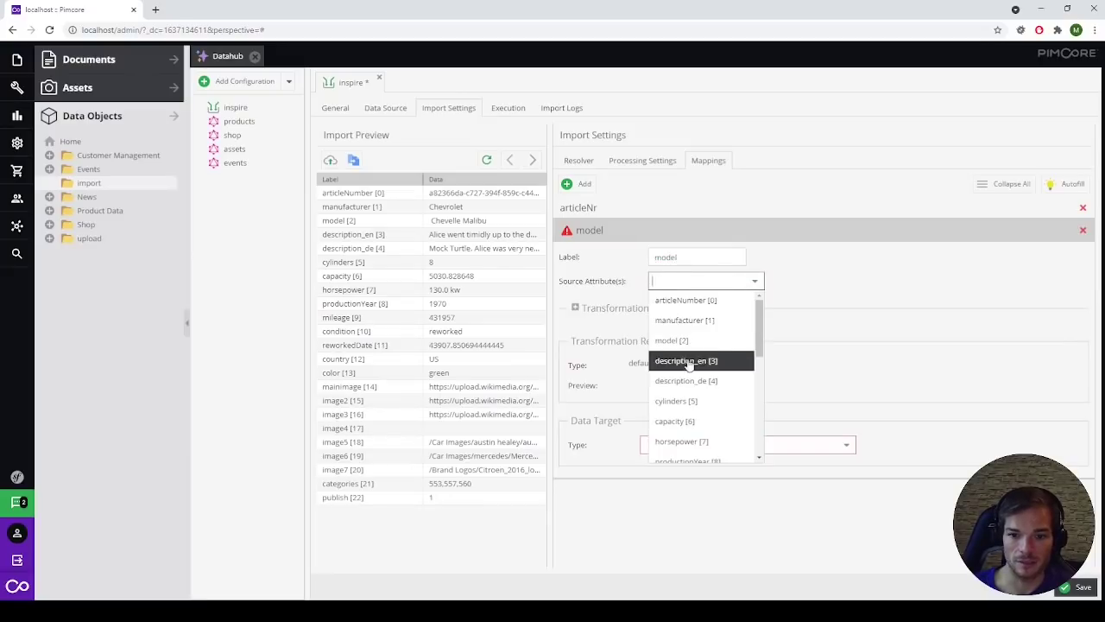
left_click(690, 343)
left_click(893, 282)
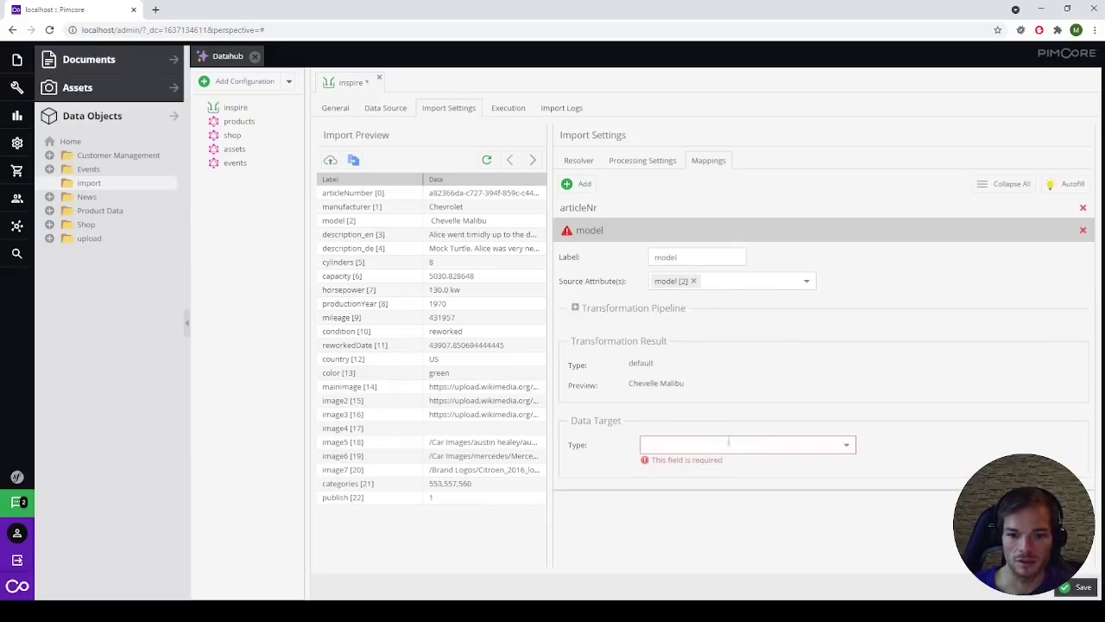
Target the model field directly, widen and refresh Import Preview, then collapse the mapping.
left_click(846, 444)
left_click(665, 462)
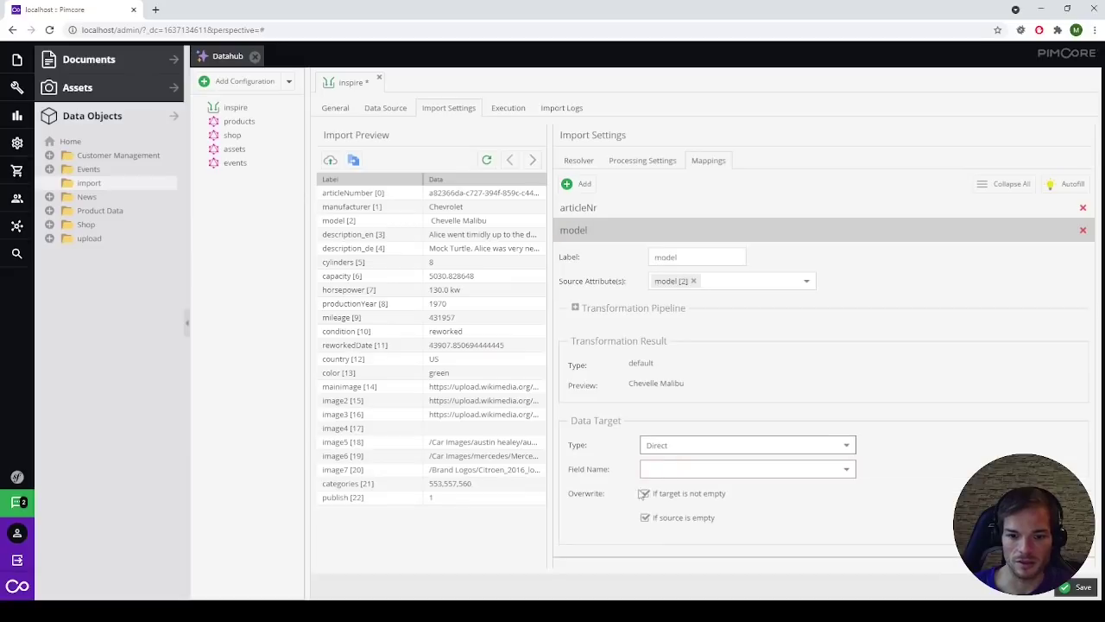
left_click(847, 469)
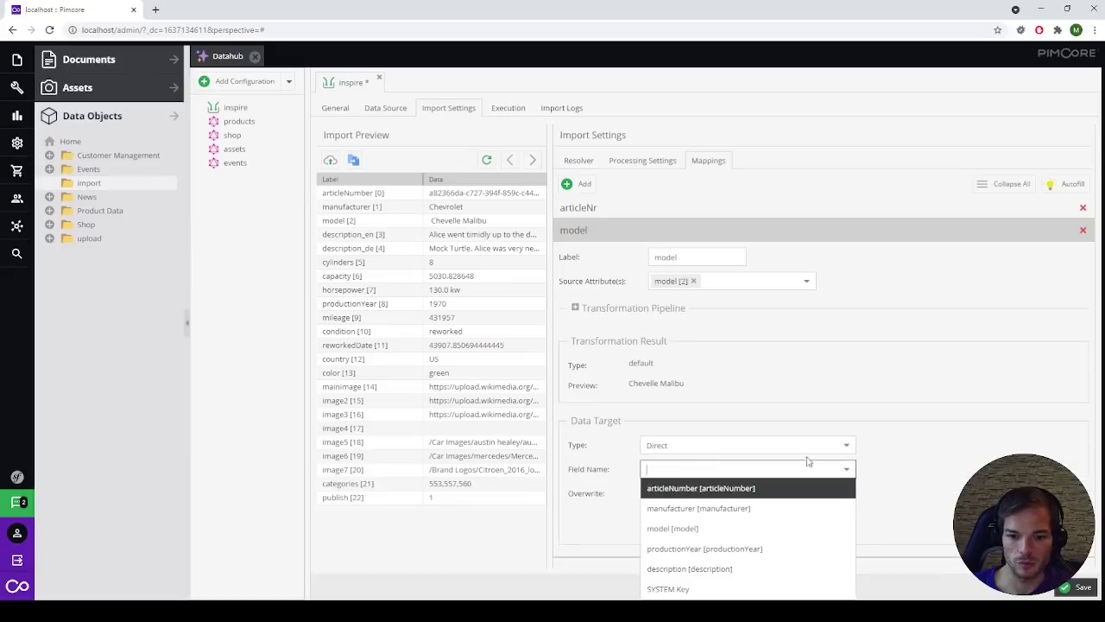
left_click(696, 528)
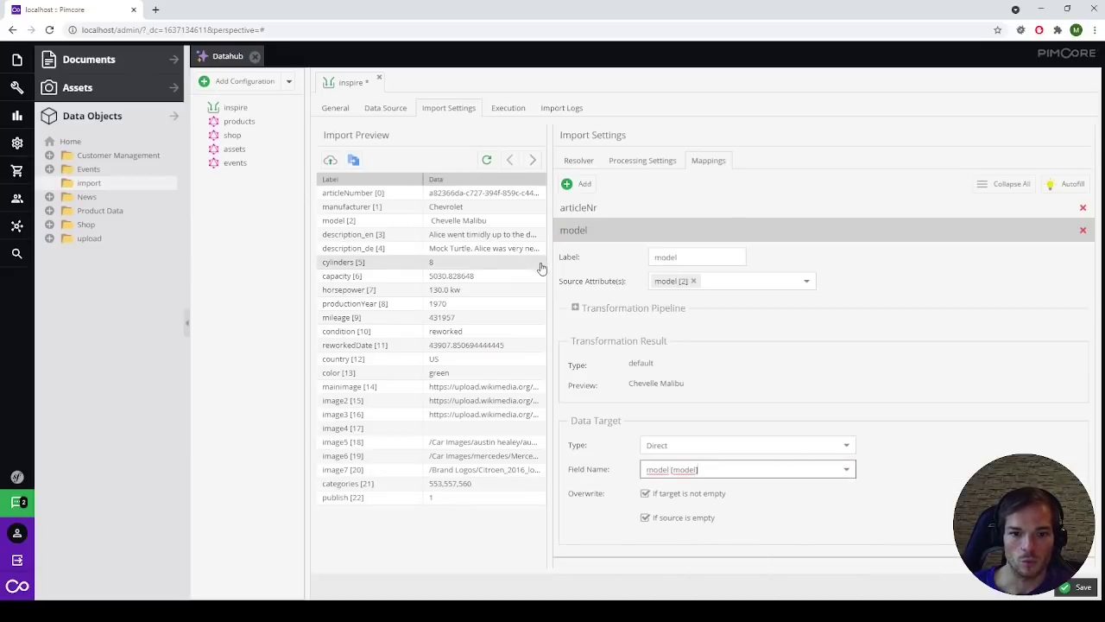
left_click_drag(547, 262, 563, 262)
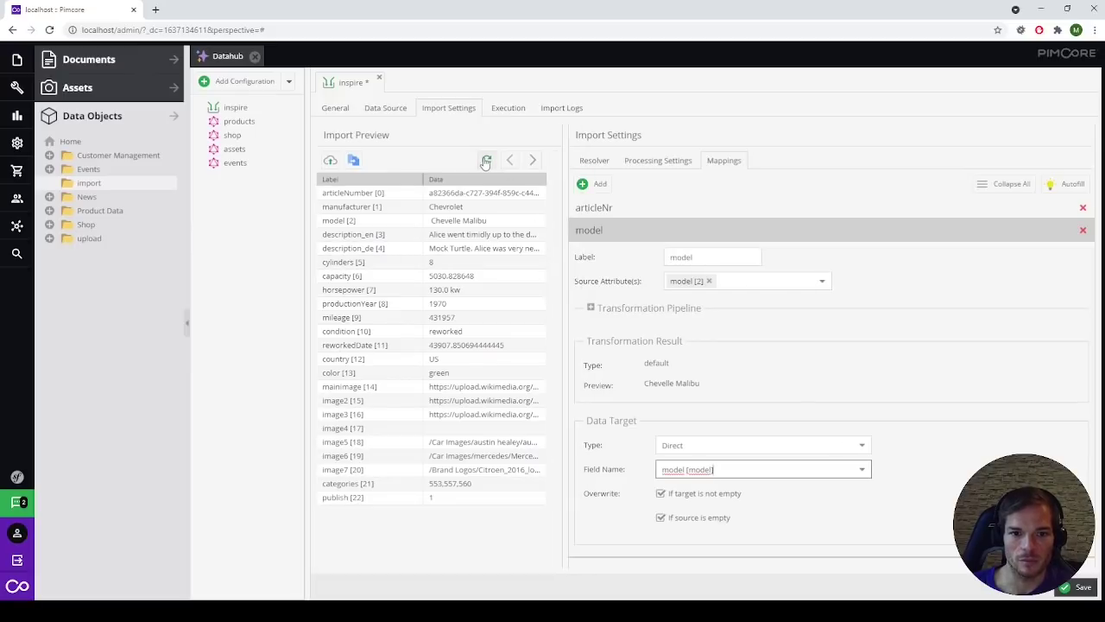
left_click(486, 162)
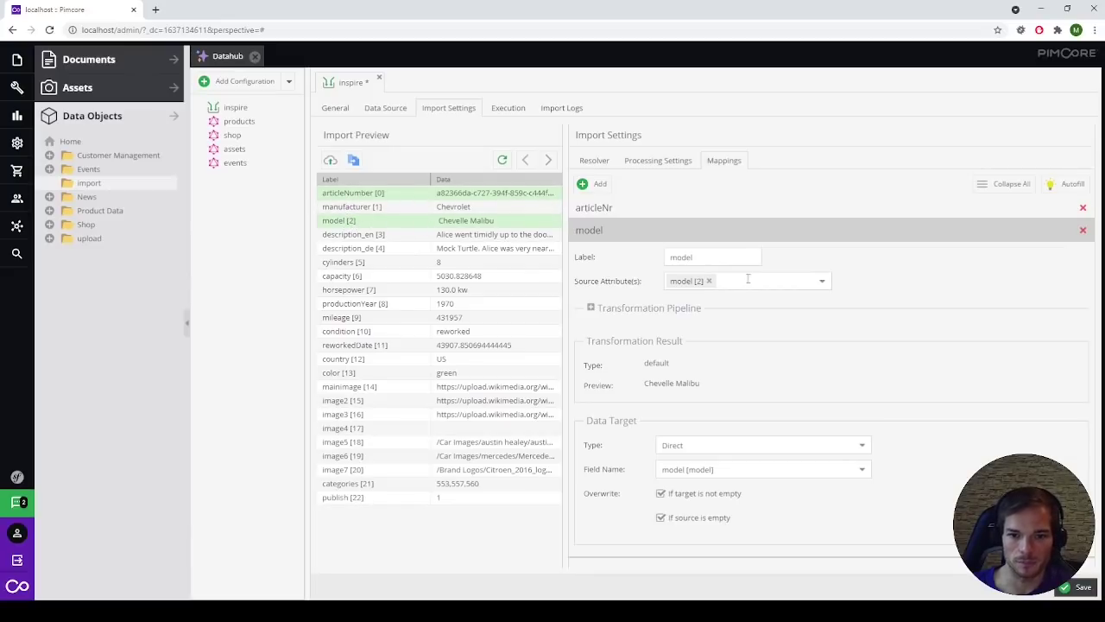
left_click(596, 231)
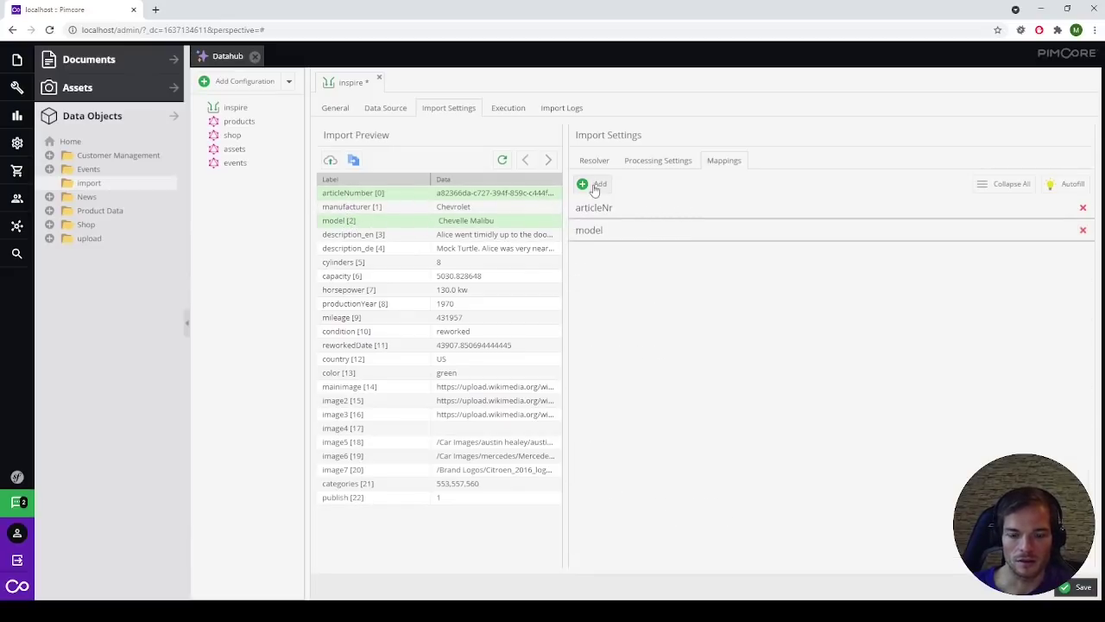
Add a mapping labelled 'categories' with Source Attribute categories [21].
left_click(596, 186)
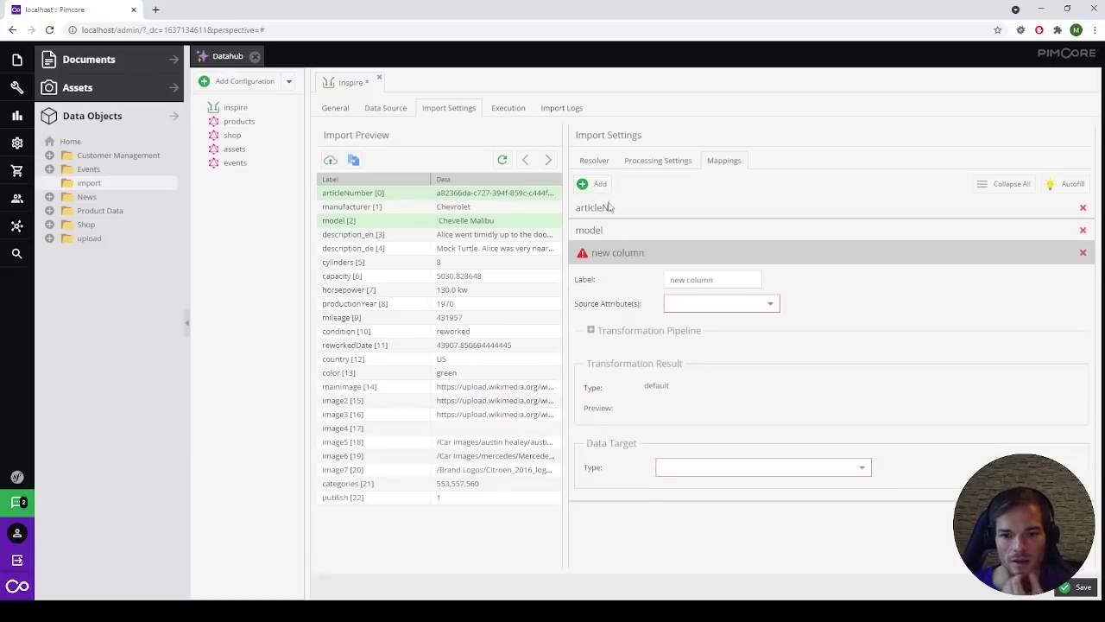
left_click(733, 279)
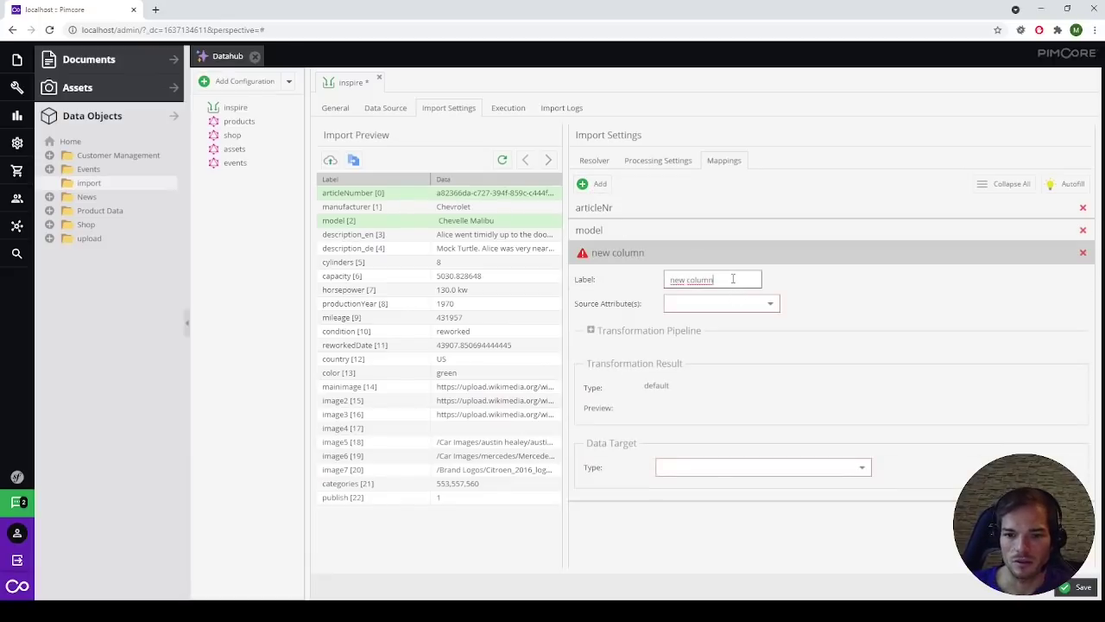
key("ctrl+a")
key("BackSpace")
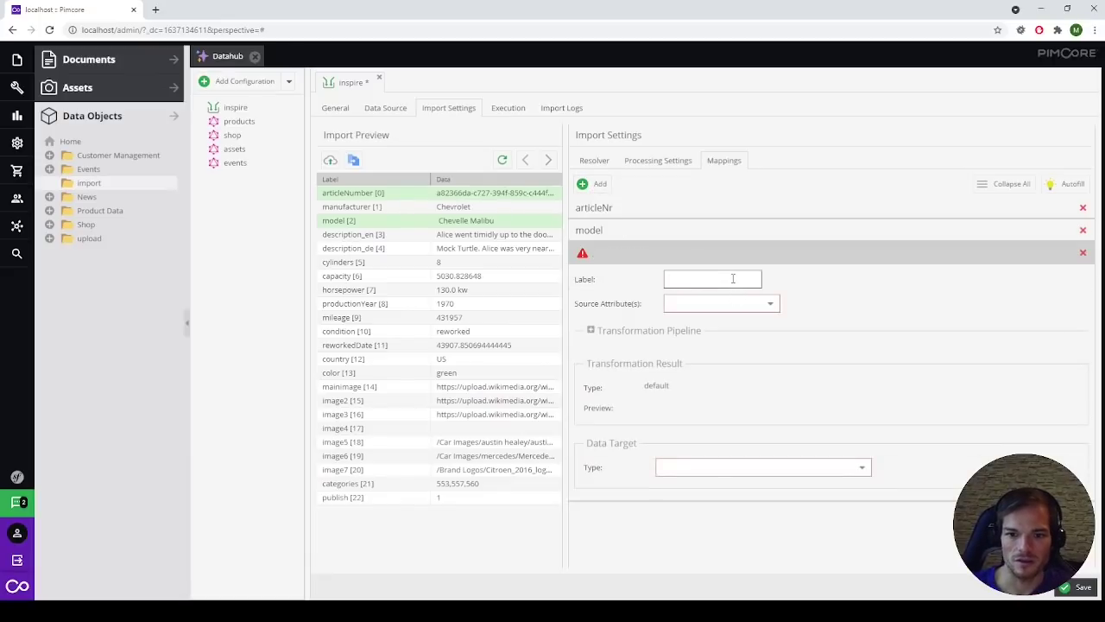
type("categories")
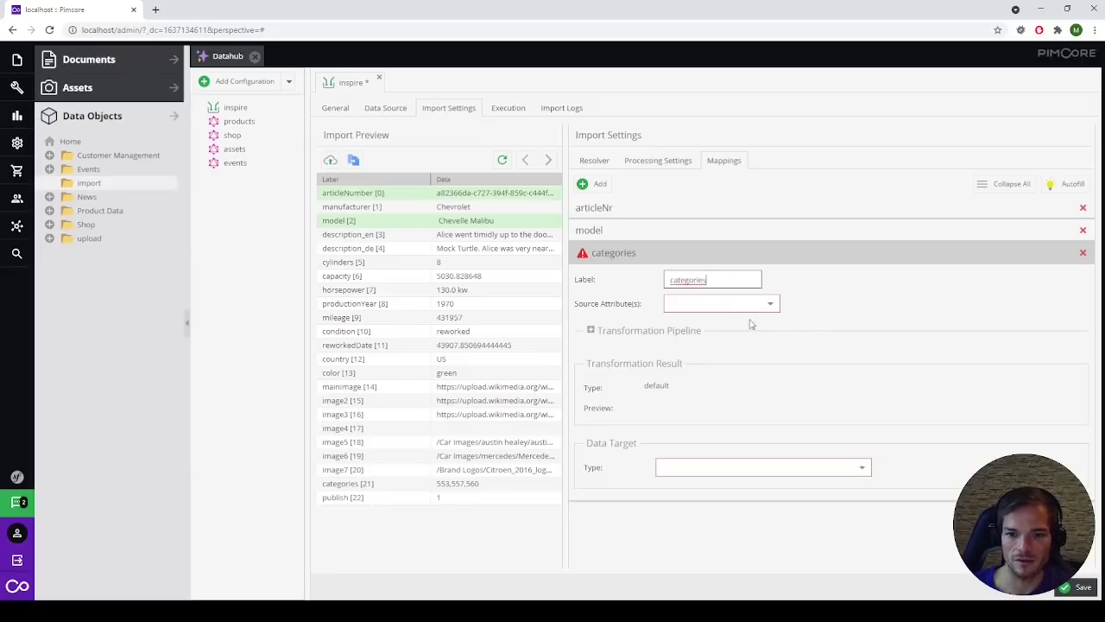
left_click(736, 304)
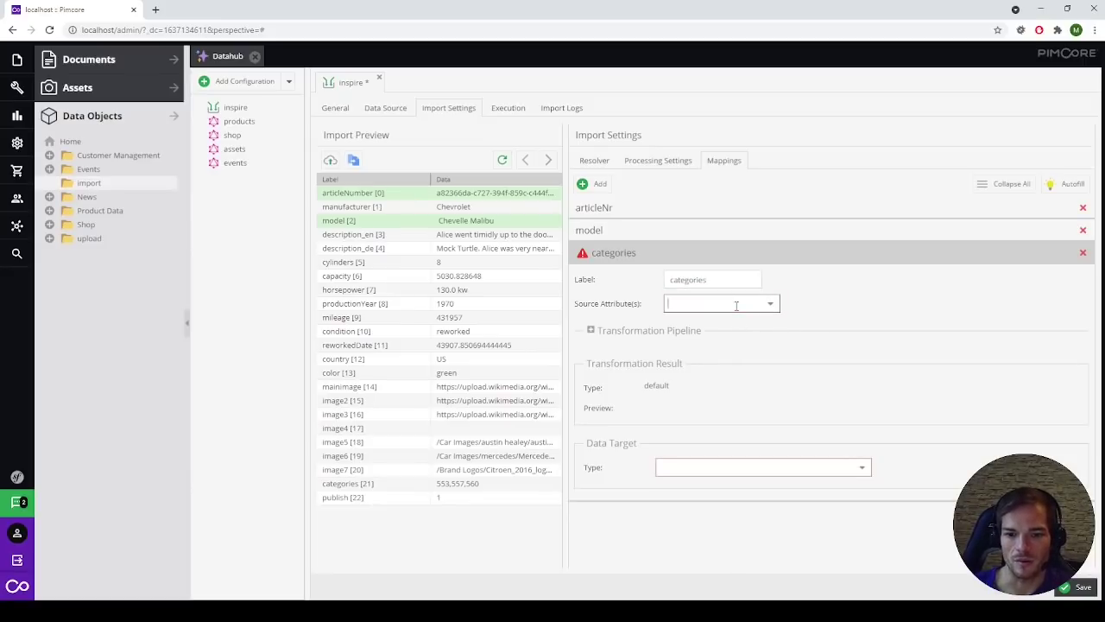
type("cate")
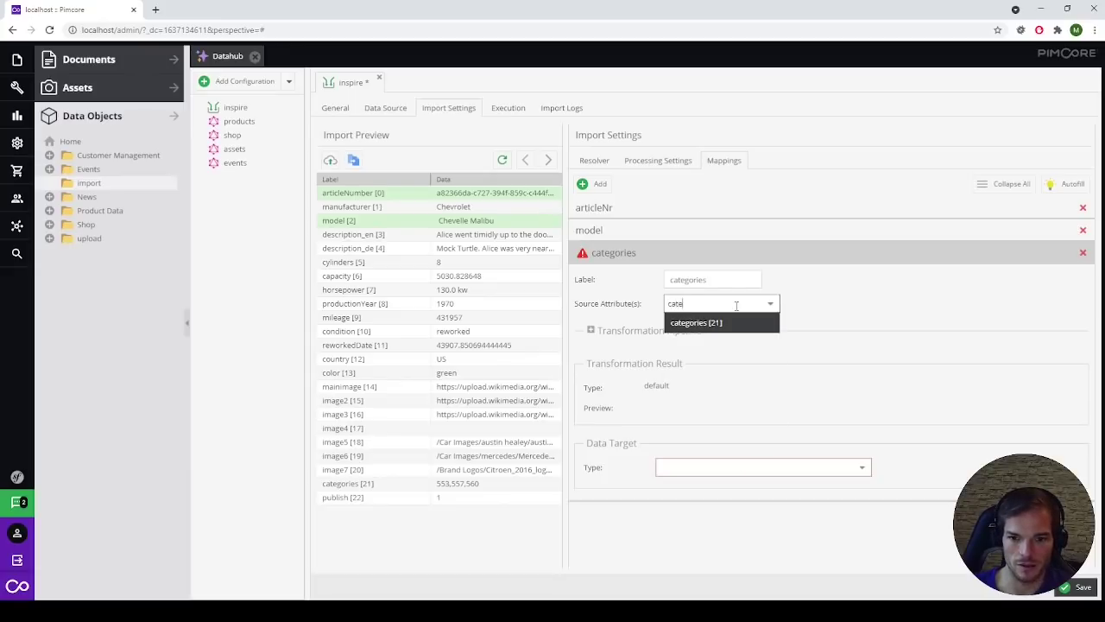
left_click(697, 323)
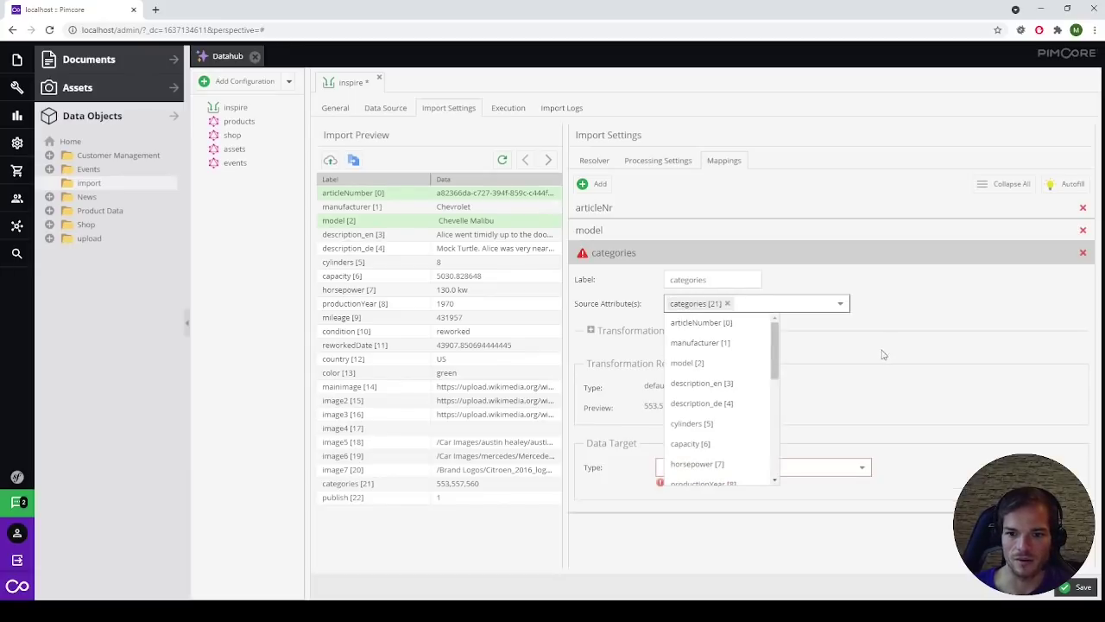
left_click(903, 303)
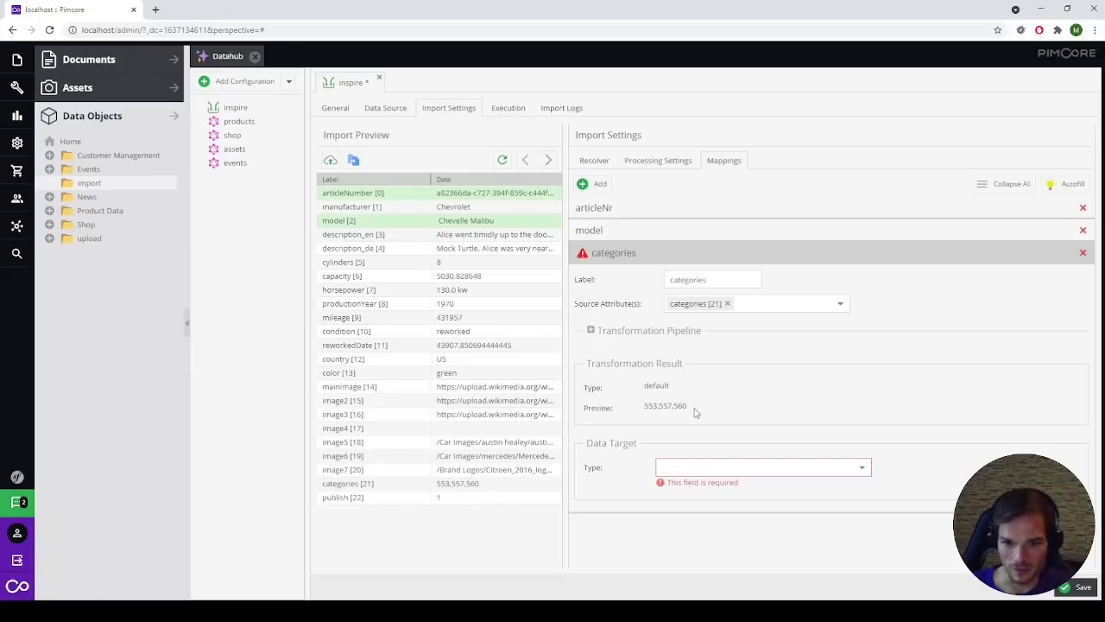
Add an Explode transformer with a ',' delimiter to the transformation pipeline.
left_click(590, 332)
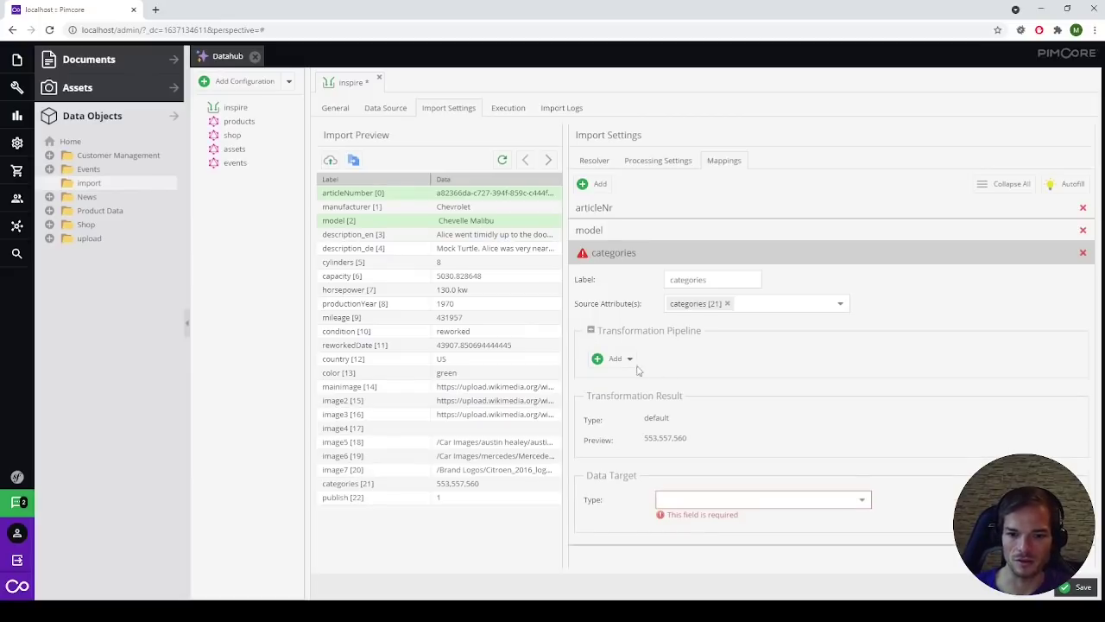
left_click(609, 361)
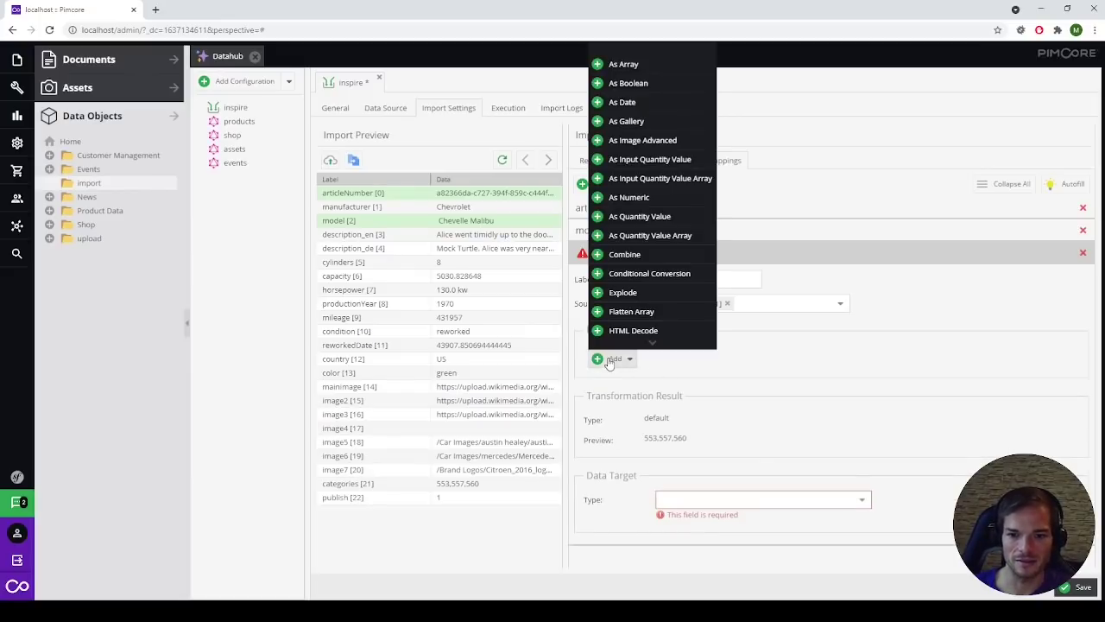
left_click(635, 290)
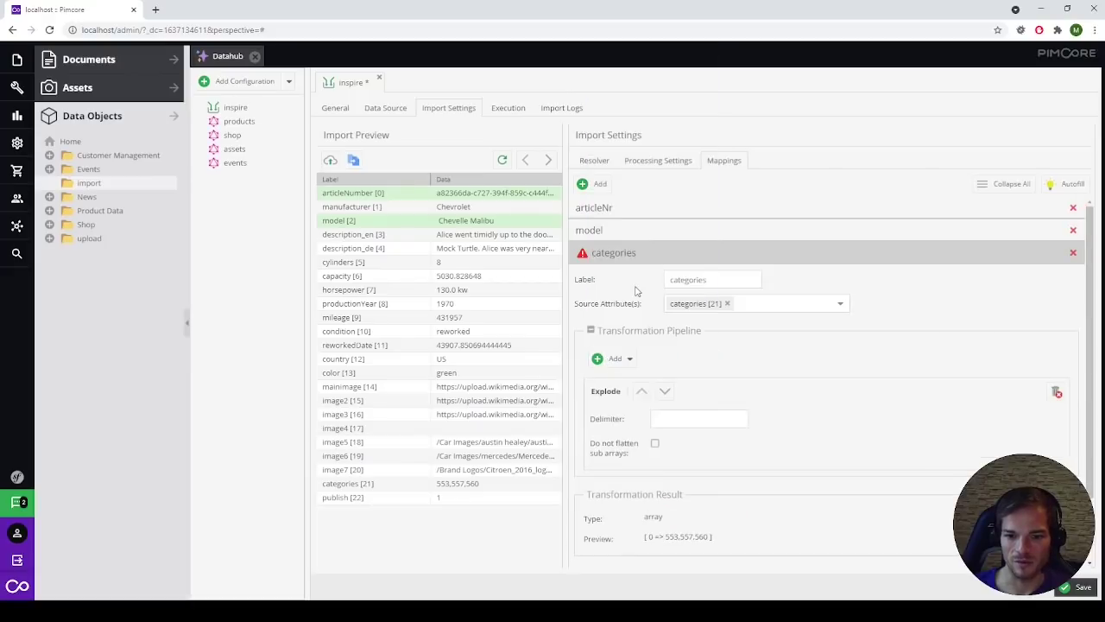
scroll(704, 400, "down", 1)
left_click(678, 359)
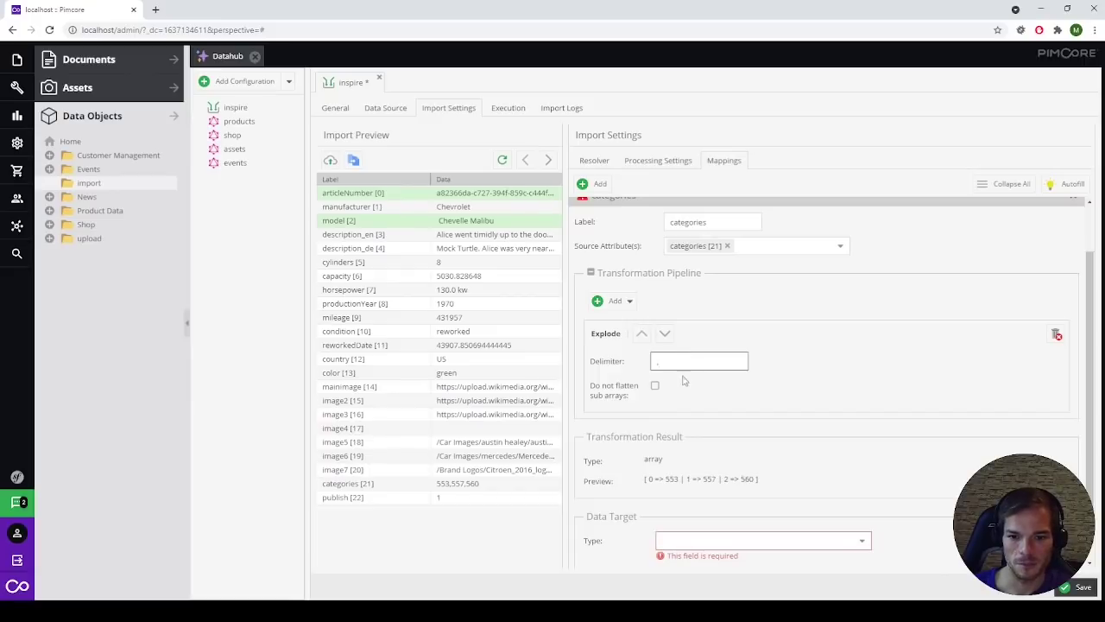
scroll(738, 393, "down", 1)
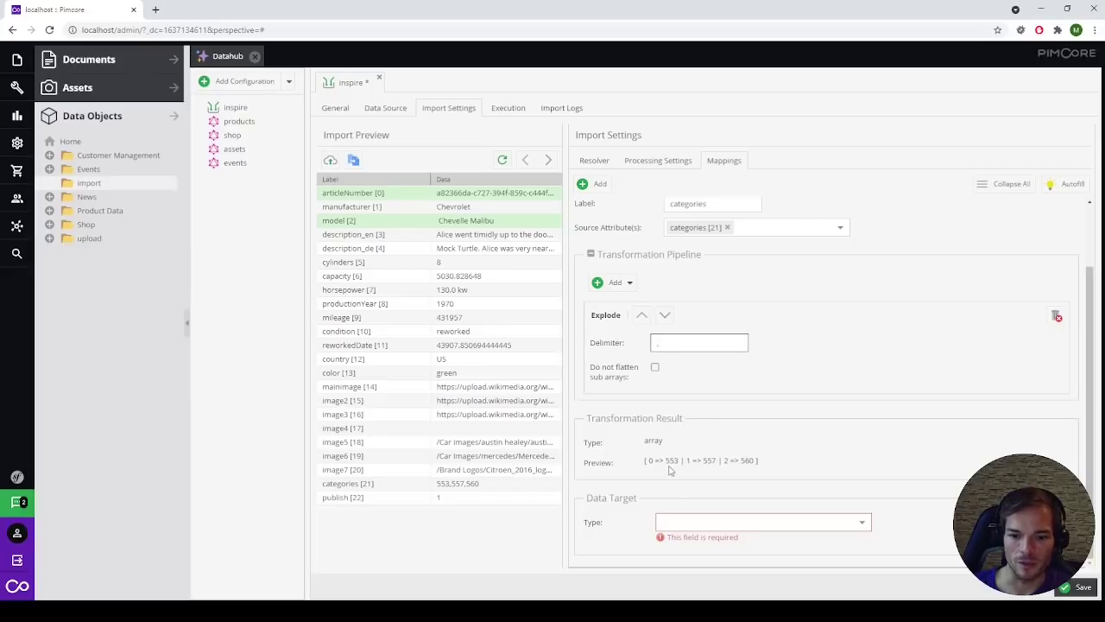
Append a Load DataObject step after Explode, loading category objects via Id.
left_click(607, 289)
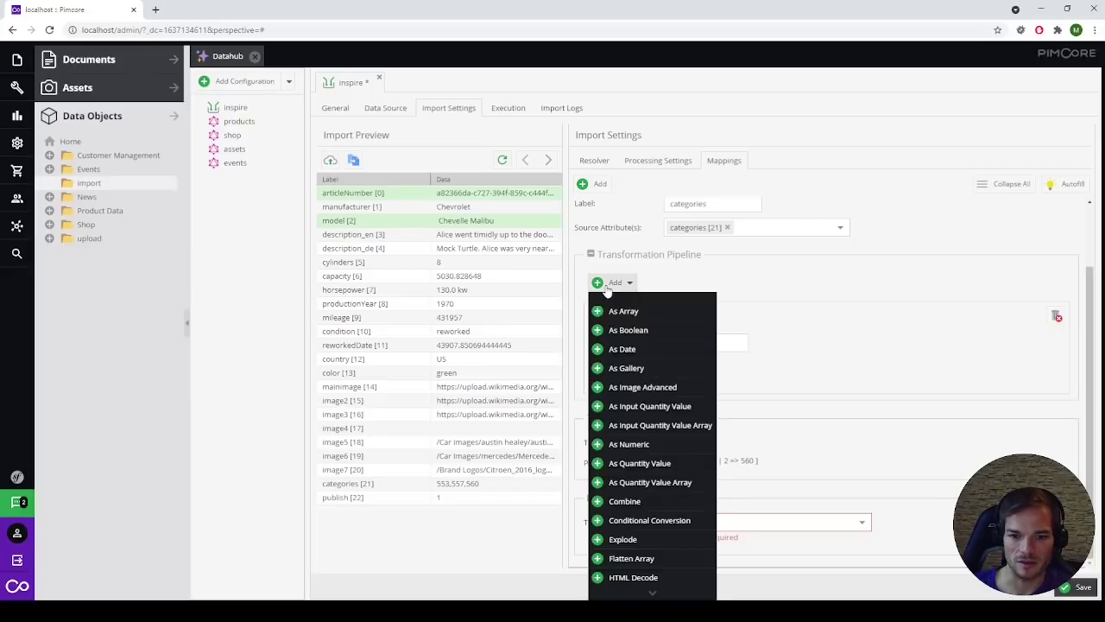
left_click(648, 594)
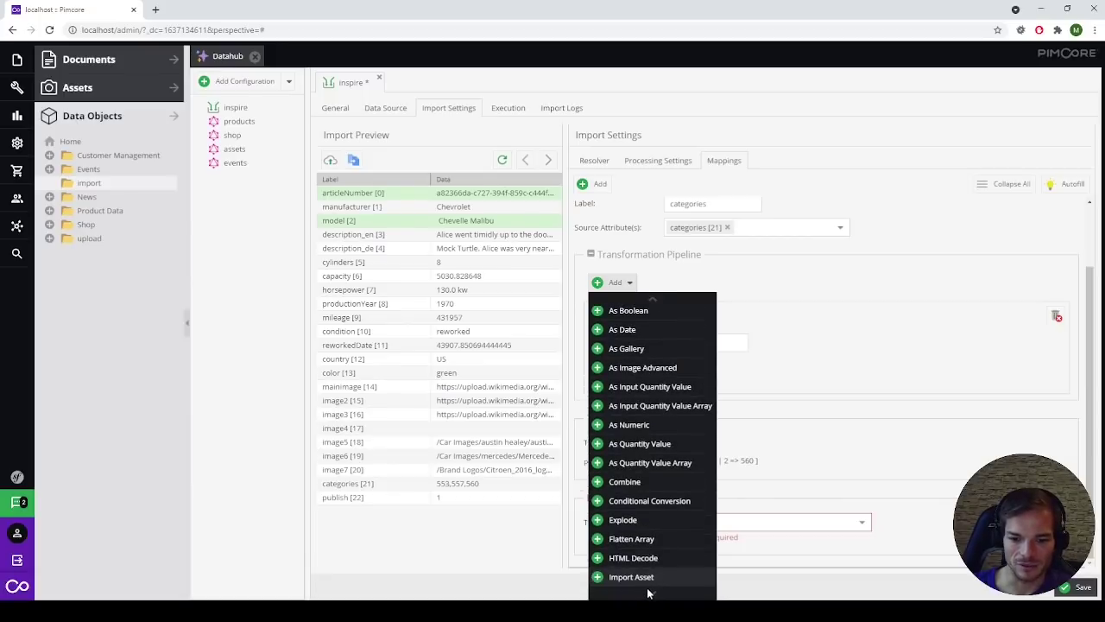
scroll(647, 587, "up", 1)
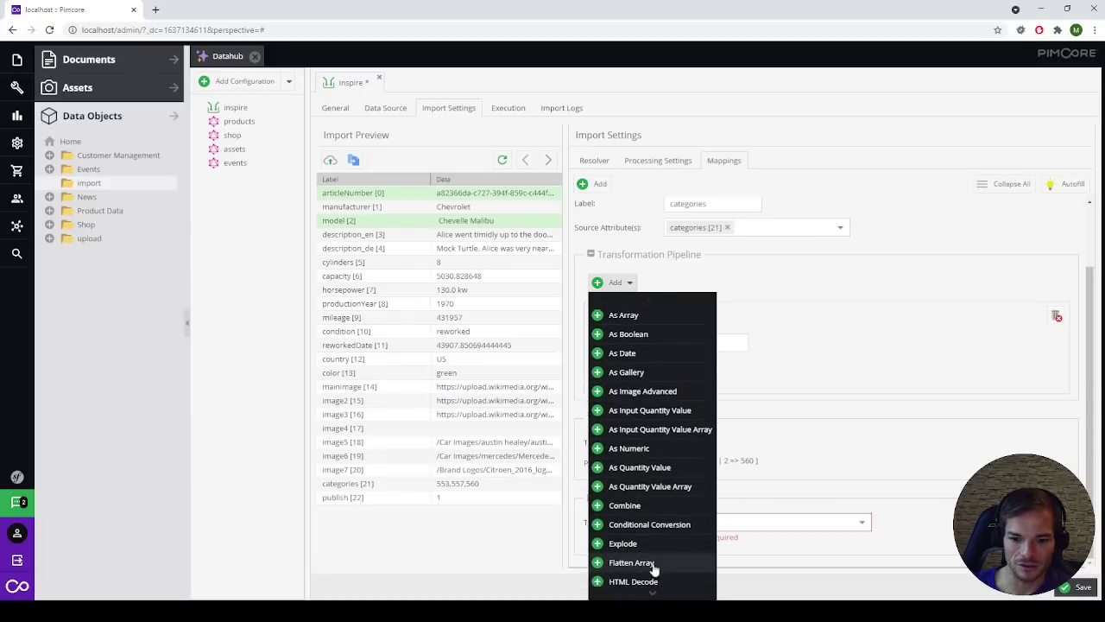
scroll(652, 592, "down", 1)
scroll(651, 594, "down", 5)
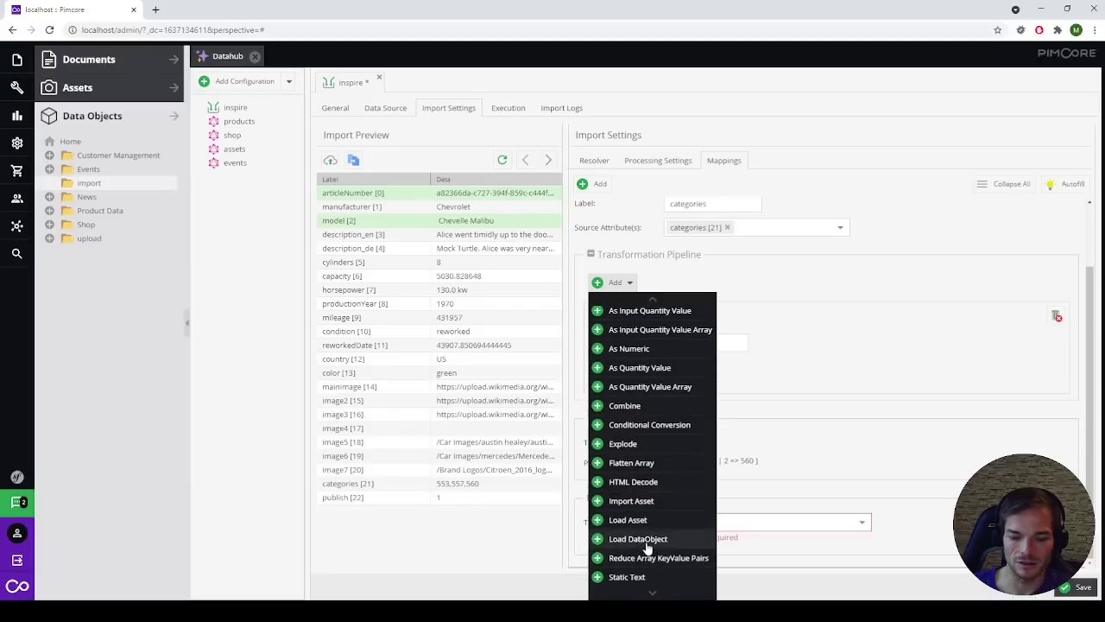
left_click(646, 542)
scroll(876, 372, "down", 1)
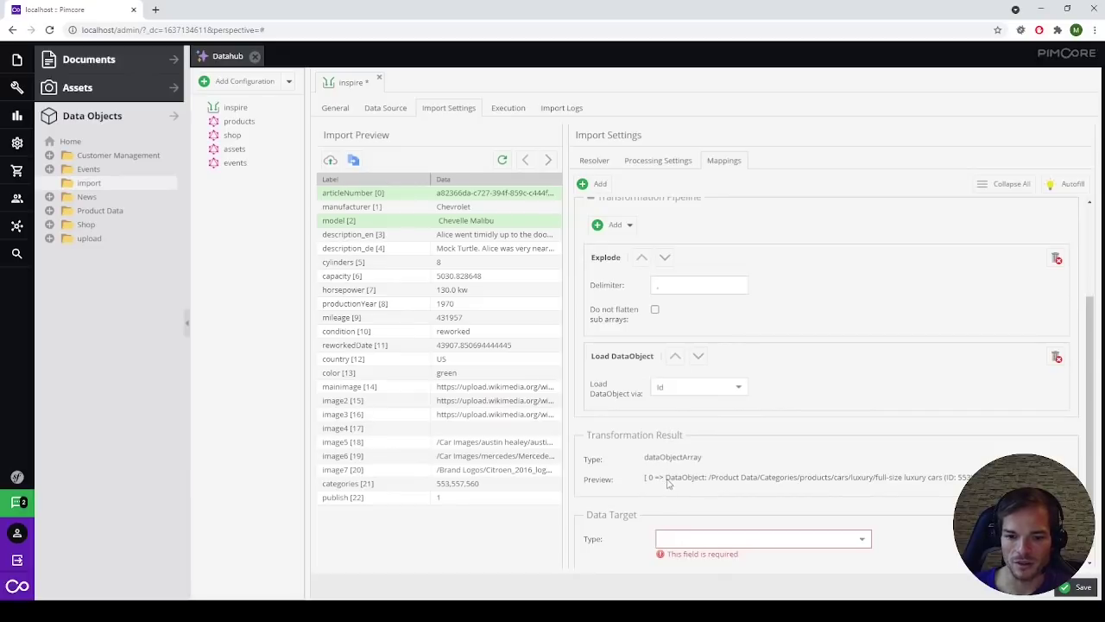
double_click(964, 476)
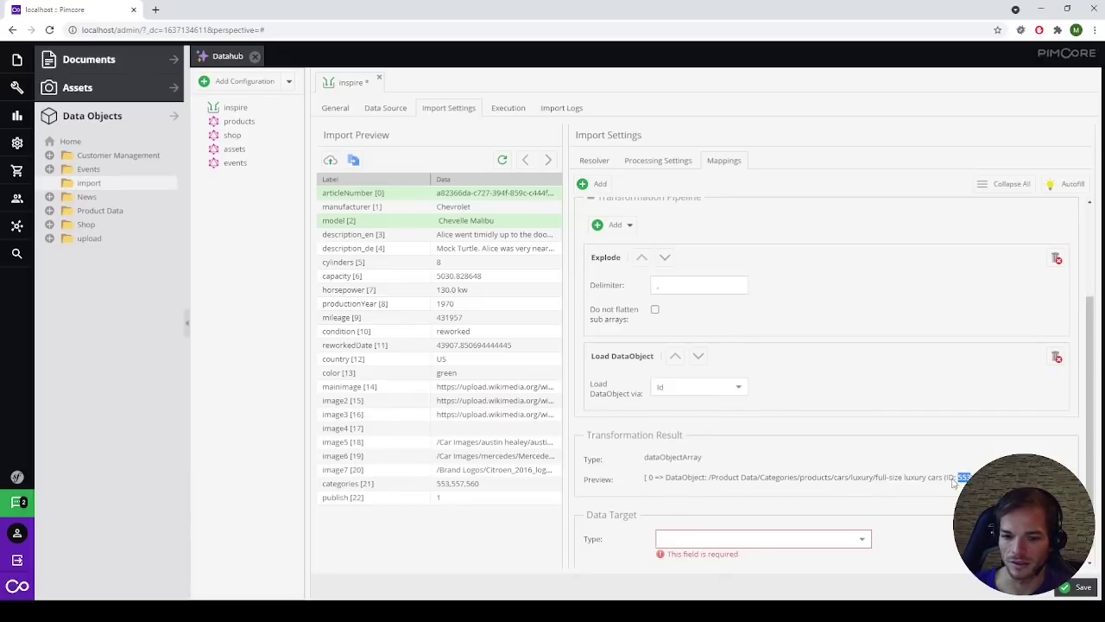
scroll(953, 481, "down", 1)
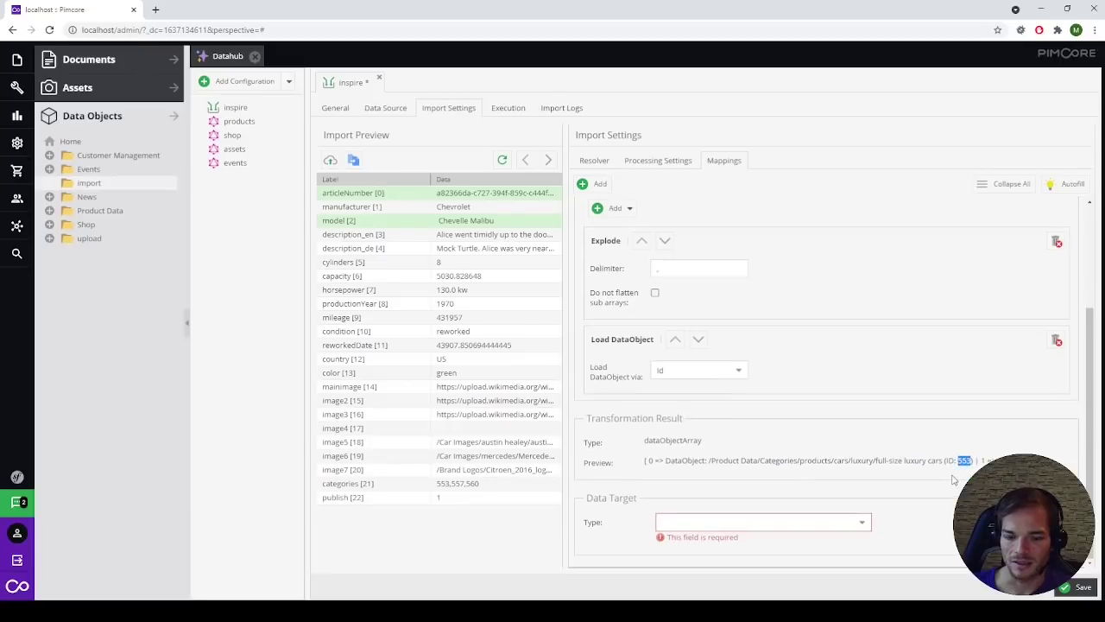
Set Data Target Type to Many to many relation with Field Name Category [Category].
left_click(863, 524)
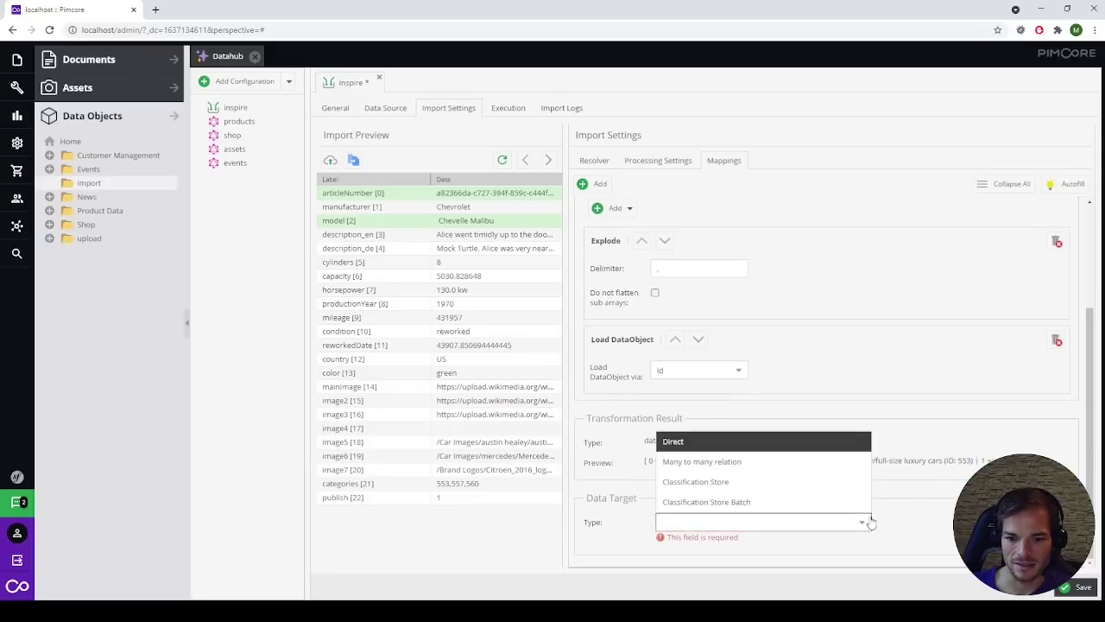
left_click(752, 444)
scroll(861, 486, "down", 3)
left_click(862, 467)
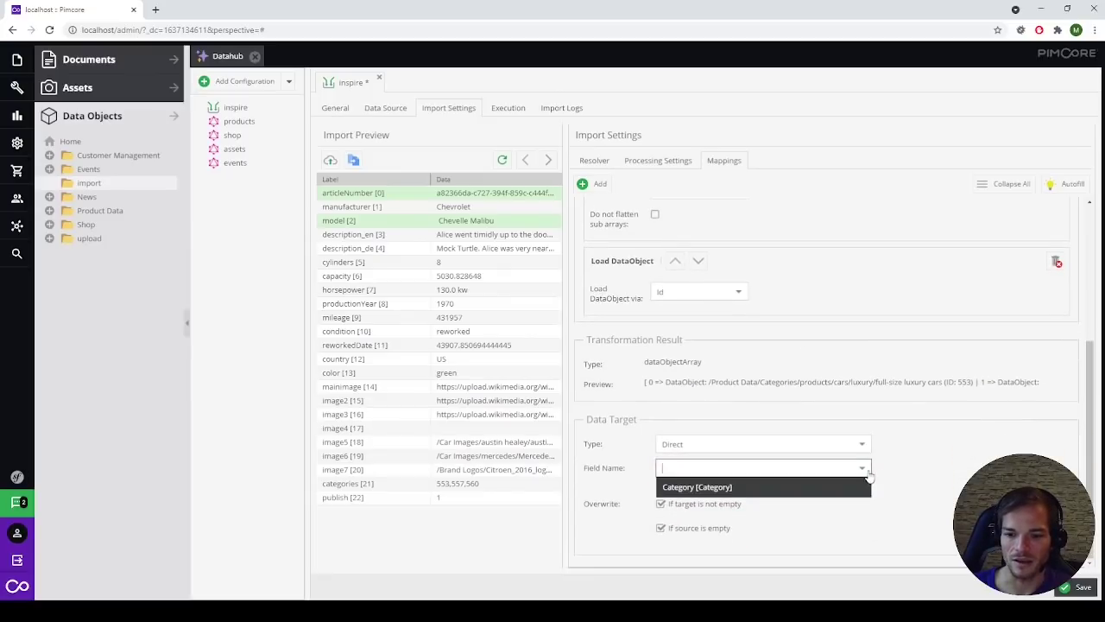
left_click(868, 456)
left_click(862, 444)
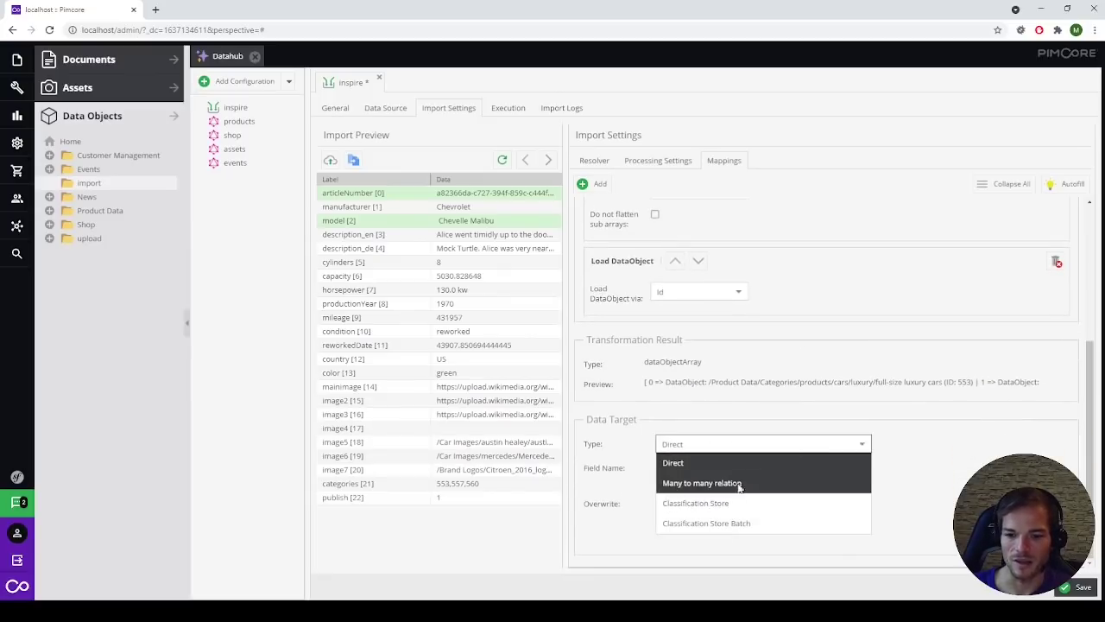
left_click(738, 487)
left_click(864, 469)
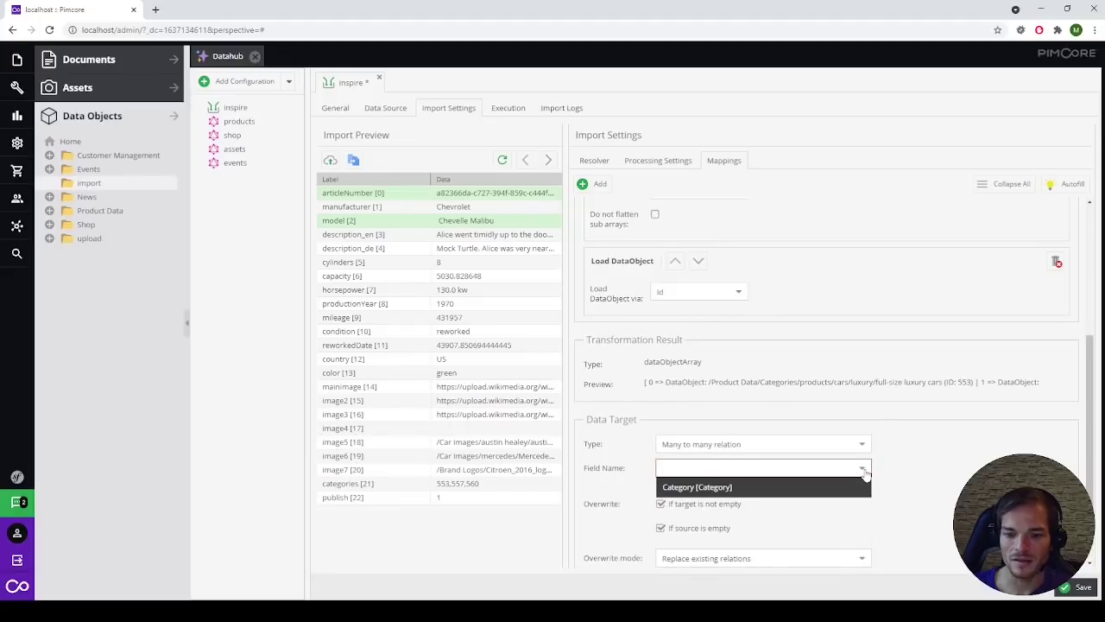
left_click(717, 489)
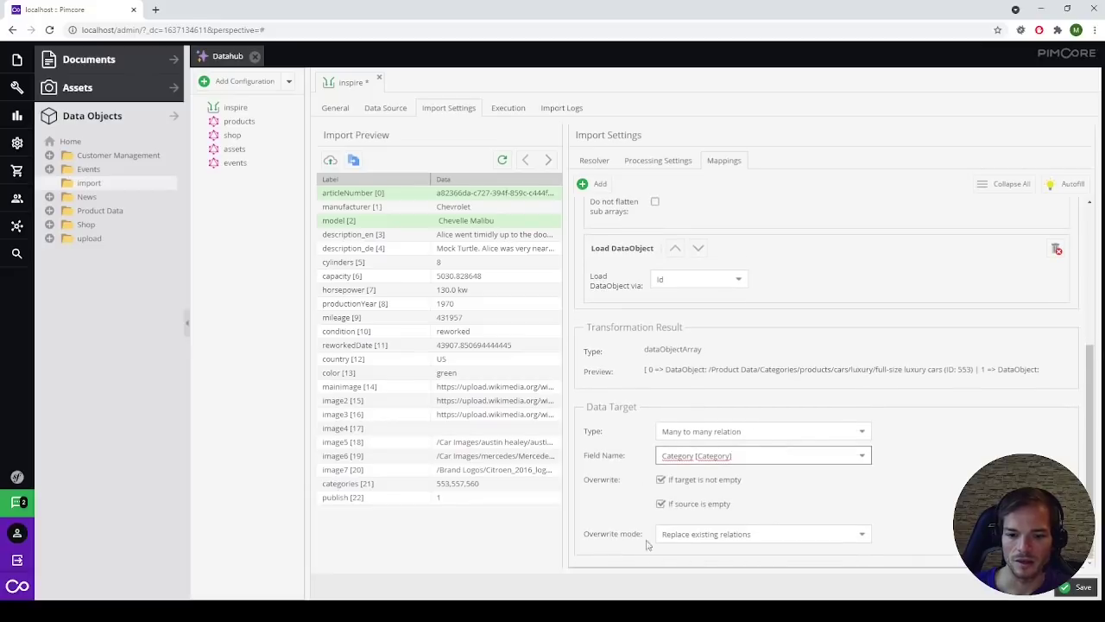
Keep the Replace existing relations overwrite mode and collapse the categories mapping.
left_click(862, 537)
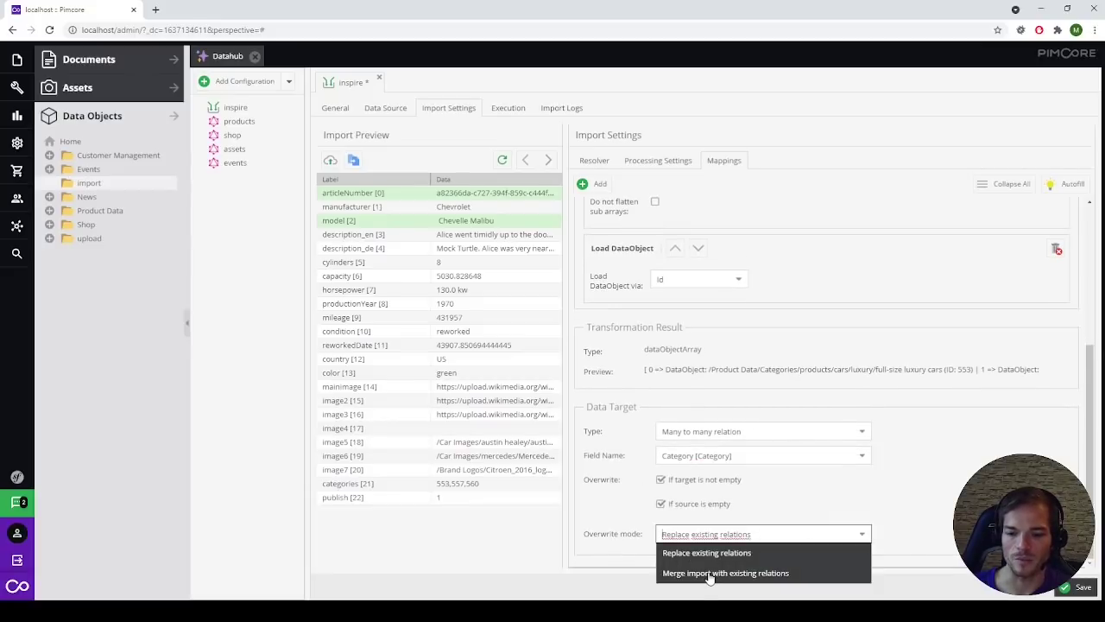
left_click(898, 511)
scroll(898, 511, "up", 5)
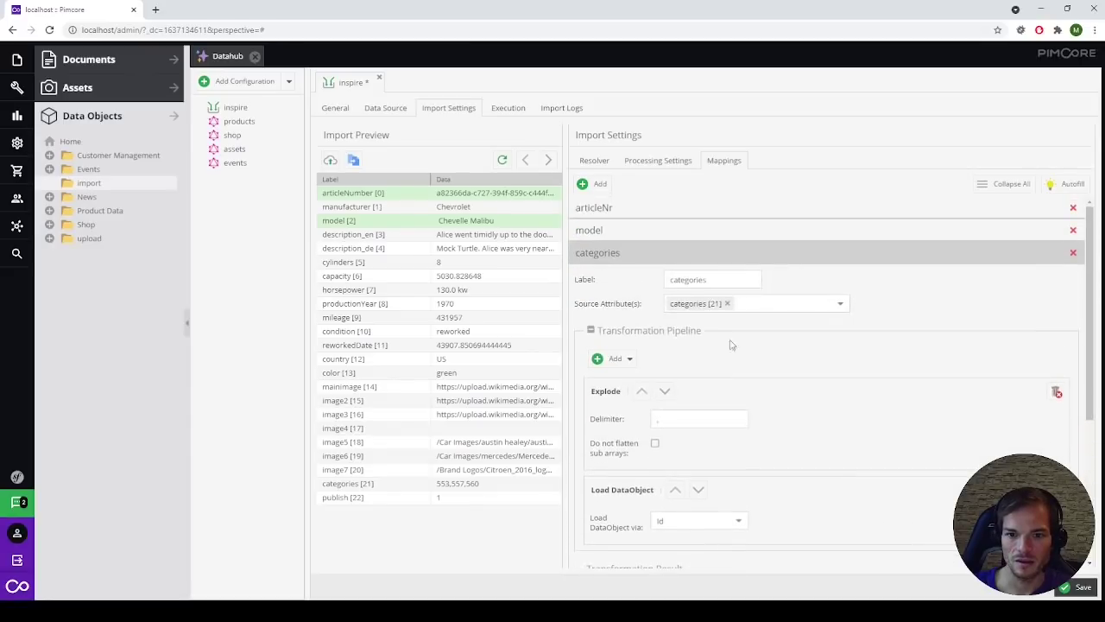
left_click(592, 257)
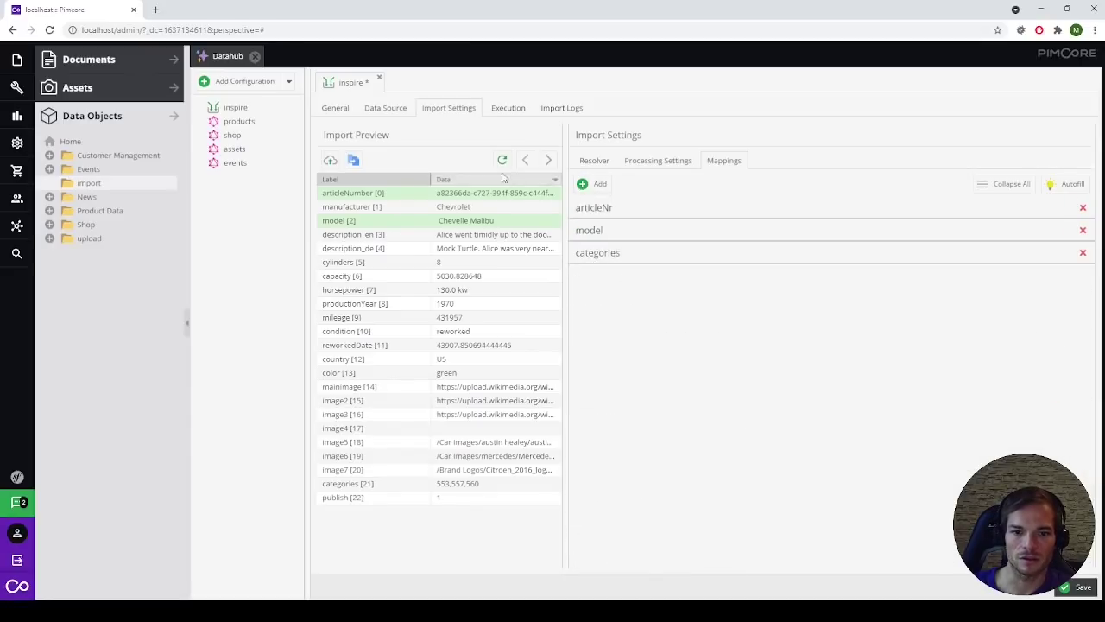
Add a new mapping labelled 'manufacturer' using source attribute manufacturer [1].
left_click(595, 184)
triple_click(727, 300)
type("m")
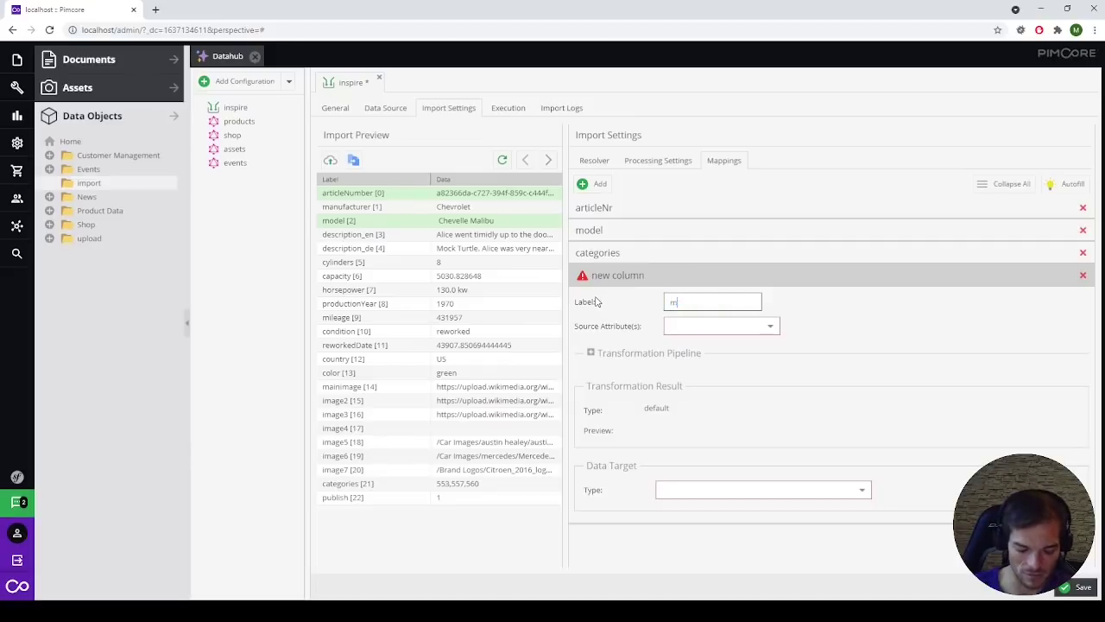
type("anufacturer")
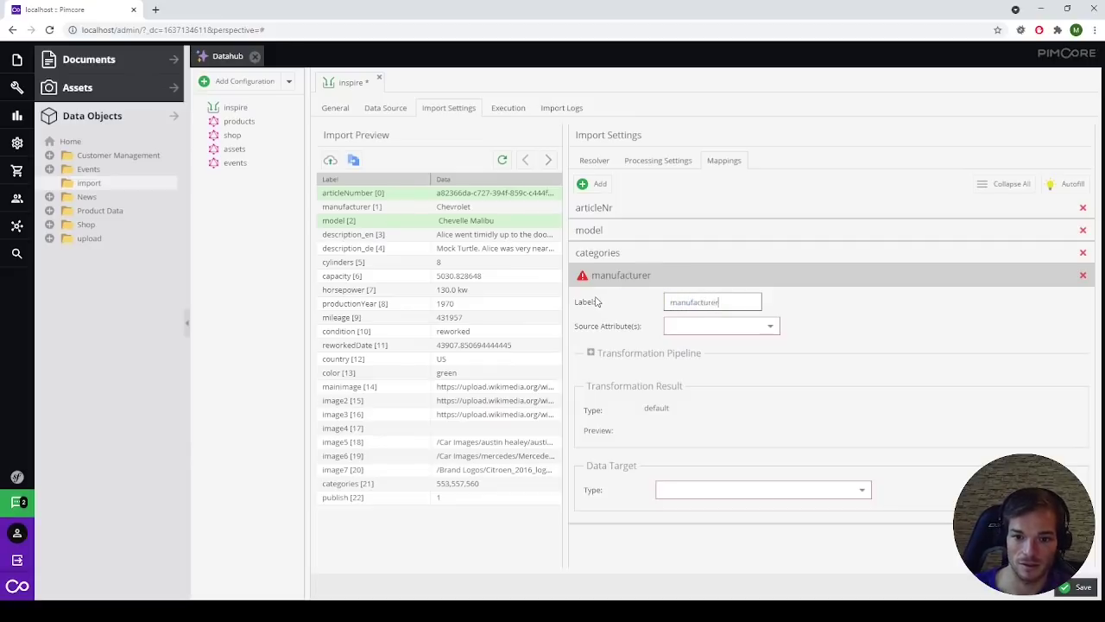
left_click(725, 328)
type("manuf")
left_click(725, 345)
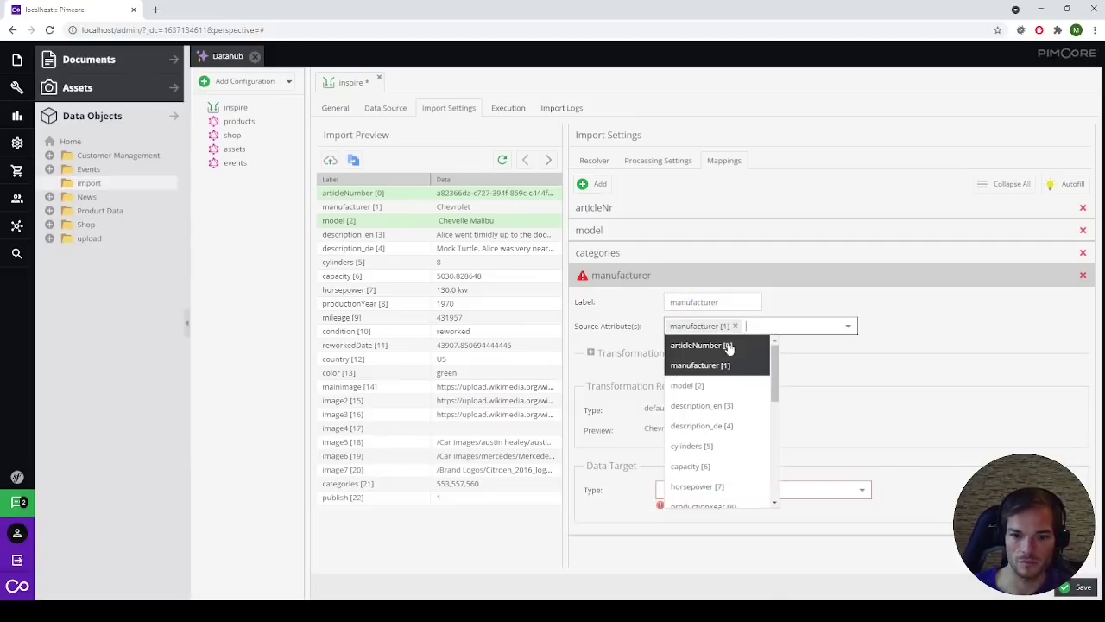
left_click(833, 378)
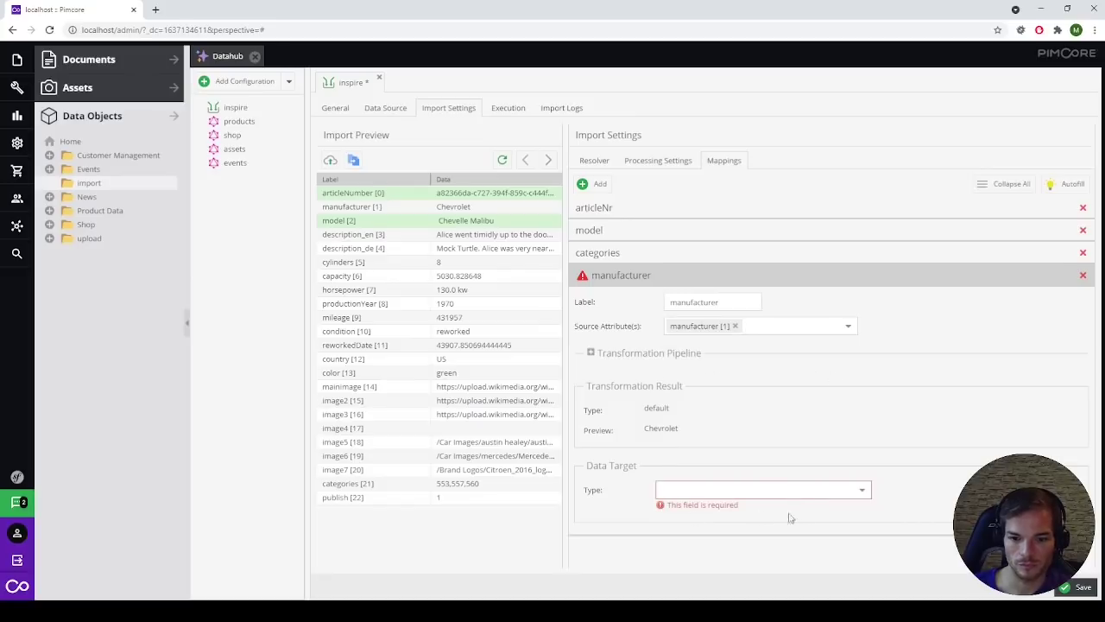
Set the mapping's target type to Direct into the product's manufacturer field, then collapse it.
left_click(861, 491)
left_click(696, 512)
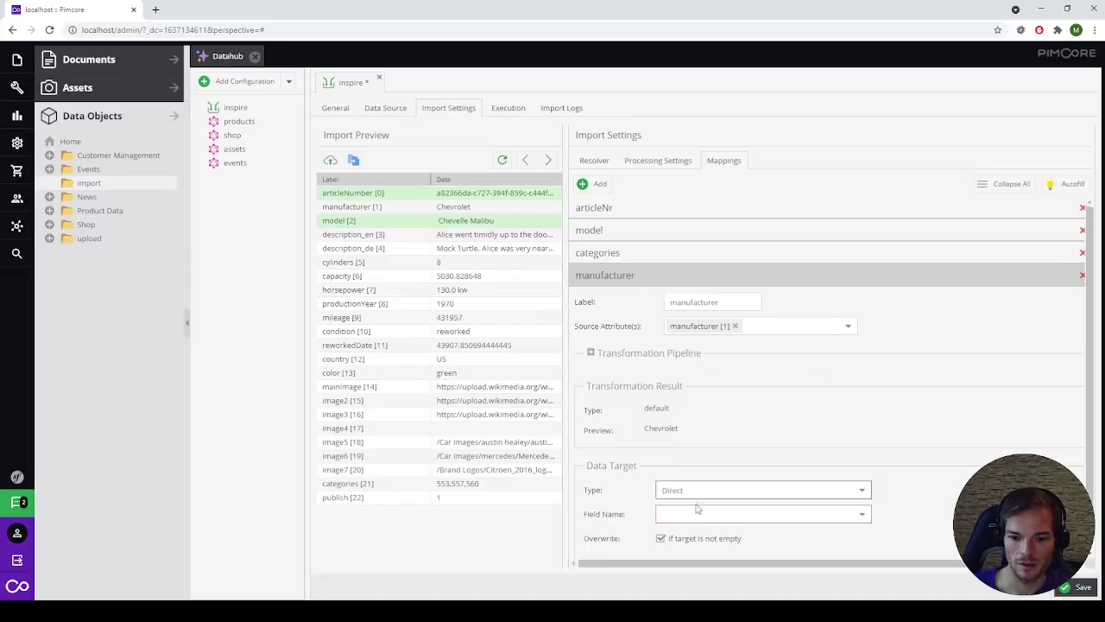
scroll(712, 507, "down", 1)
left_click(861, 469)
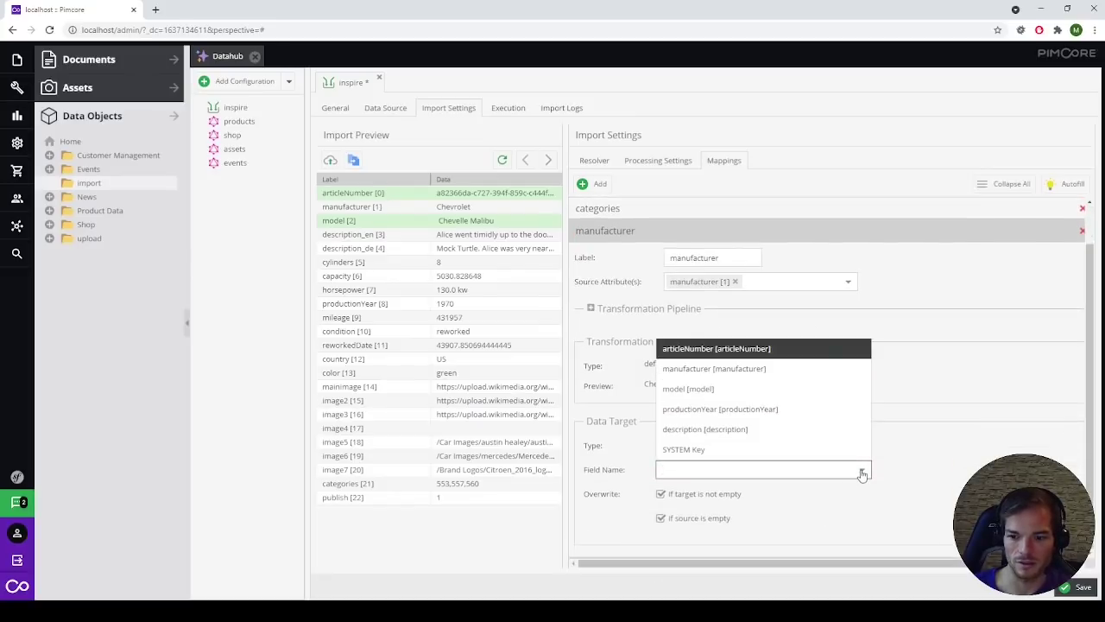
left_click(717, 369)
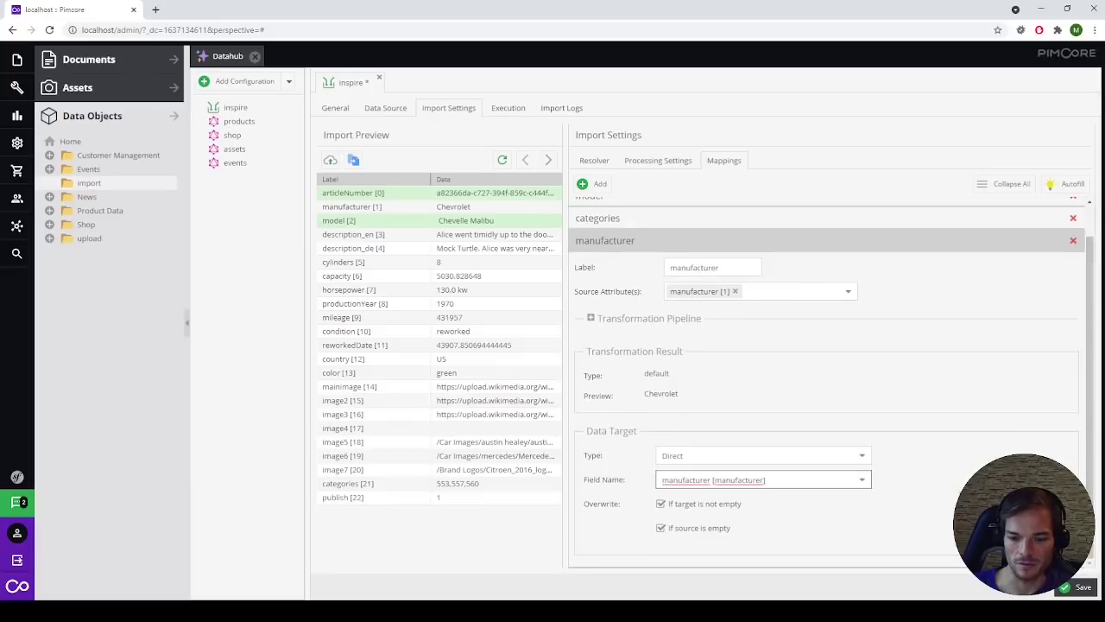
left_click(771, 245)
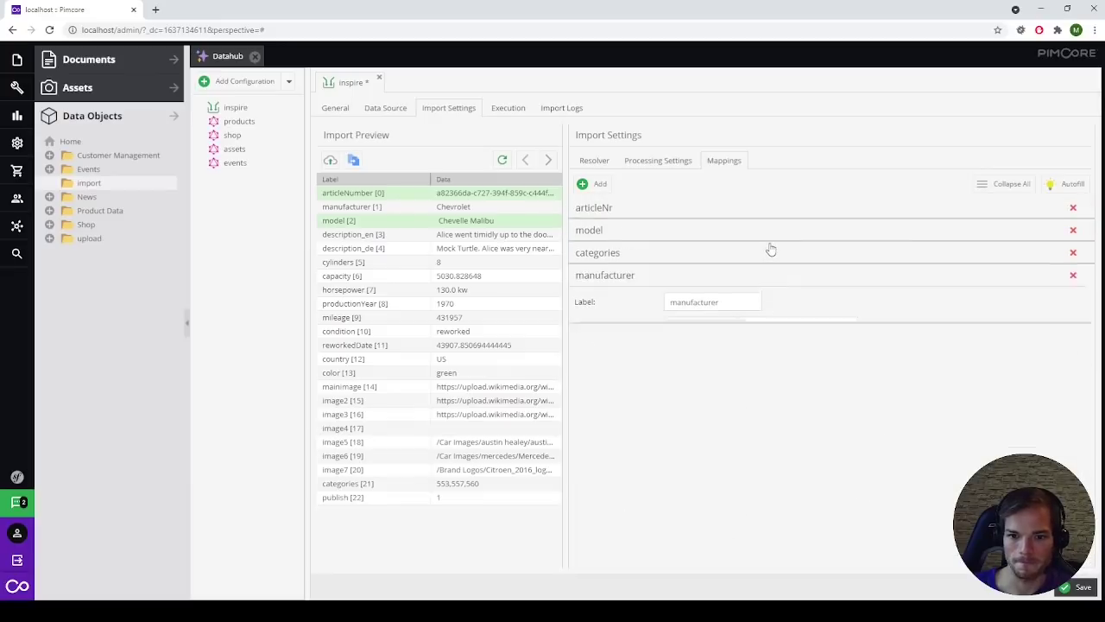
Save the inspire import configuration from its Execution settings.
left_click(509, 109)
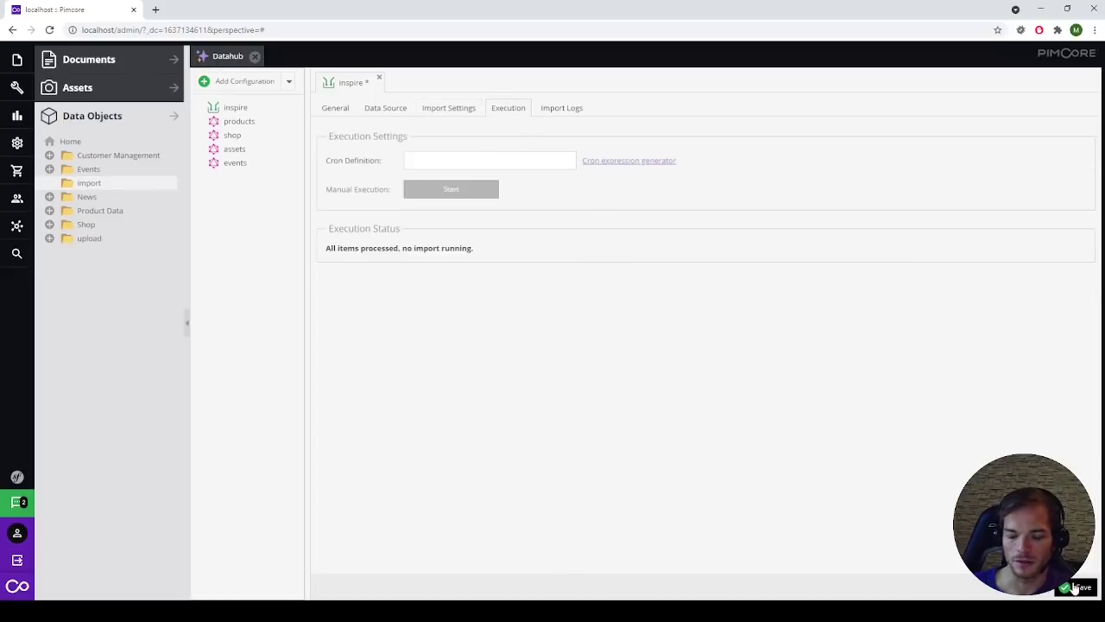
left_click(420, 162)
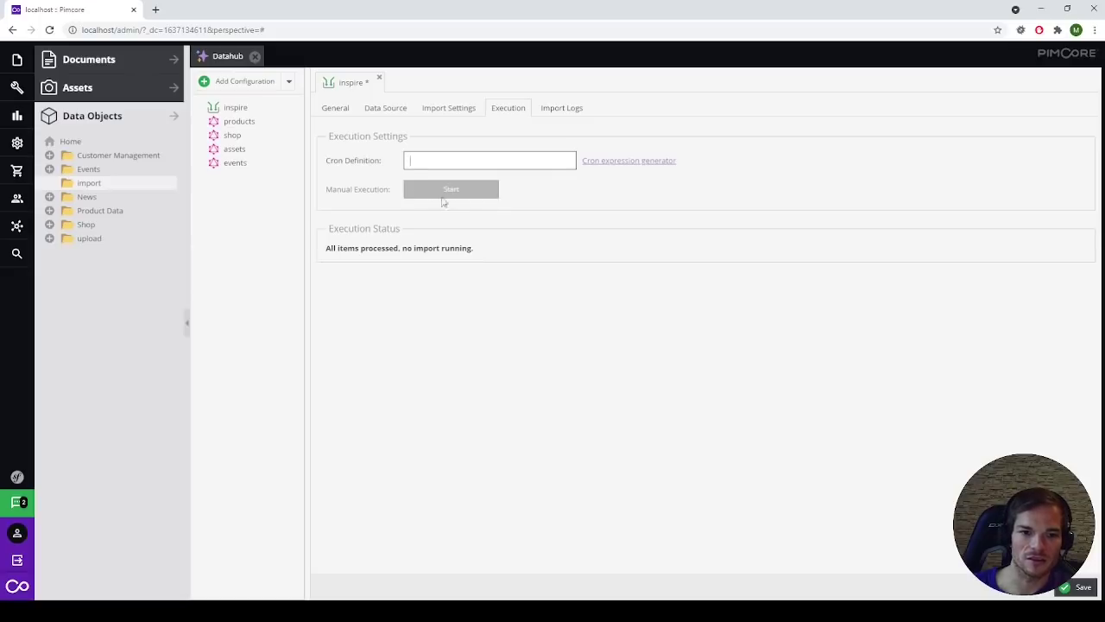
left_click(1083, 588)
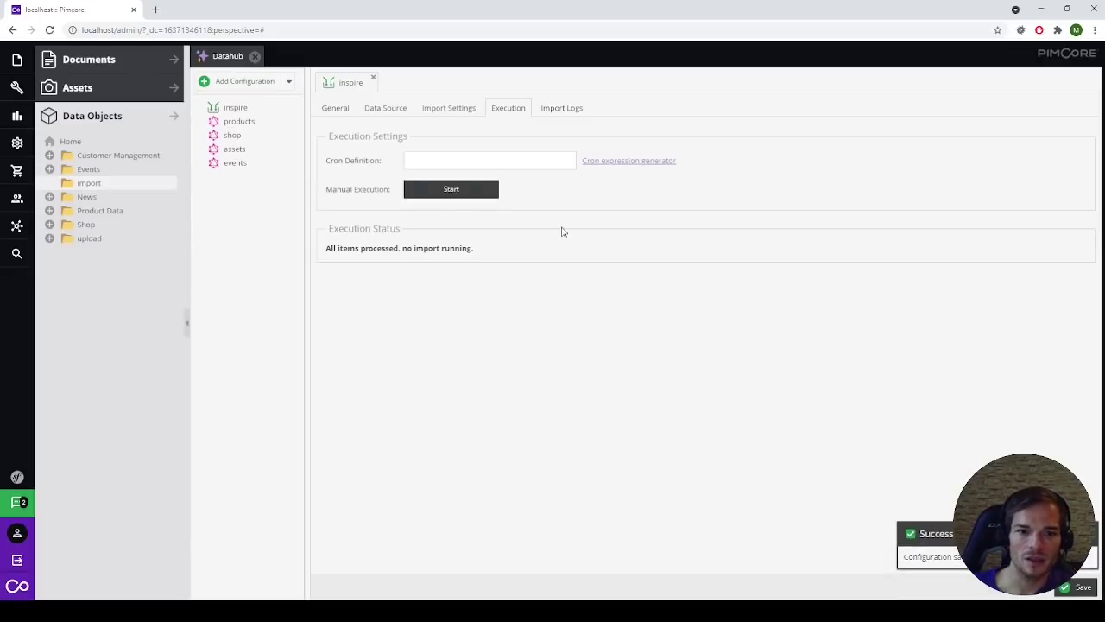
Run the import until all items are processed, then view its import logs.
left_click(447, 198)
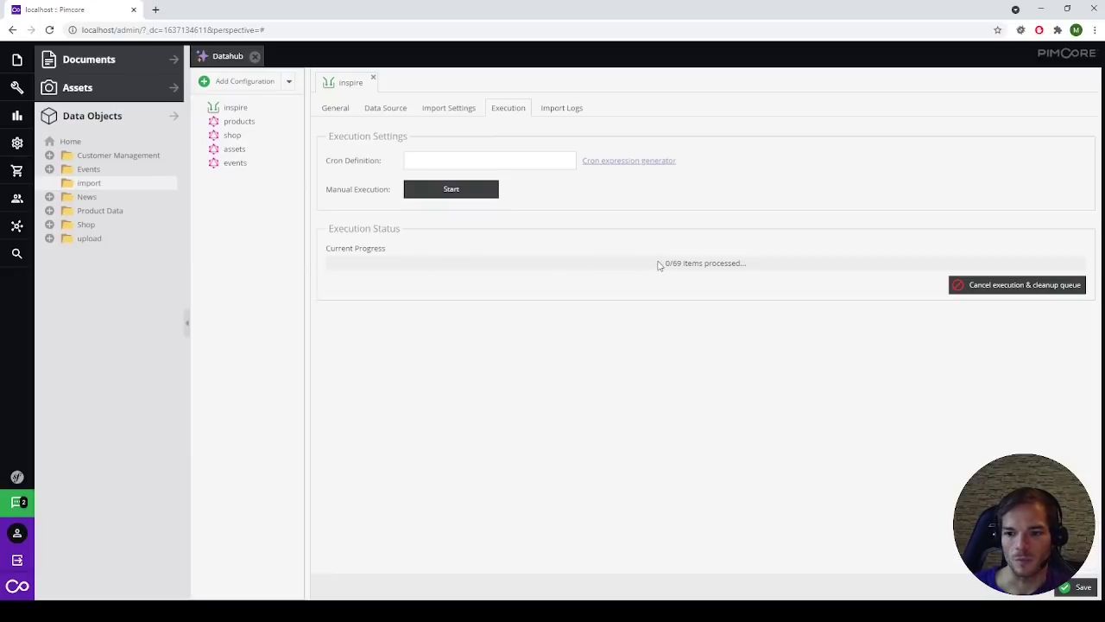
left_click_drag(660, 264, 775, 268)
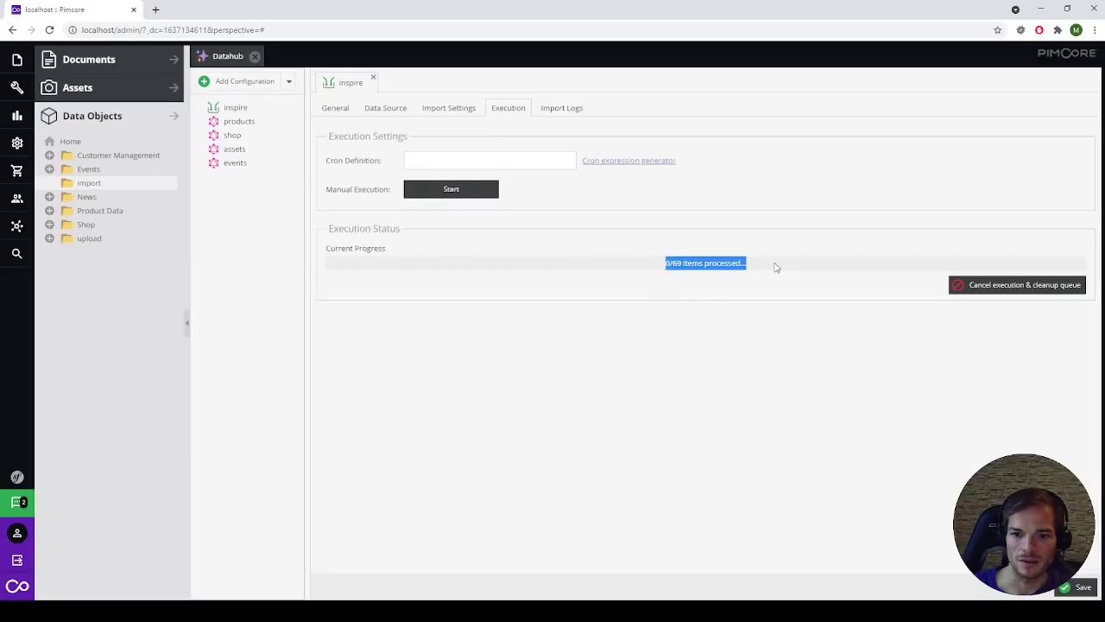
left_click(776, 268)
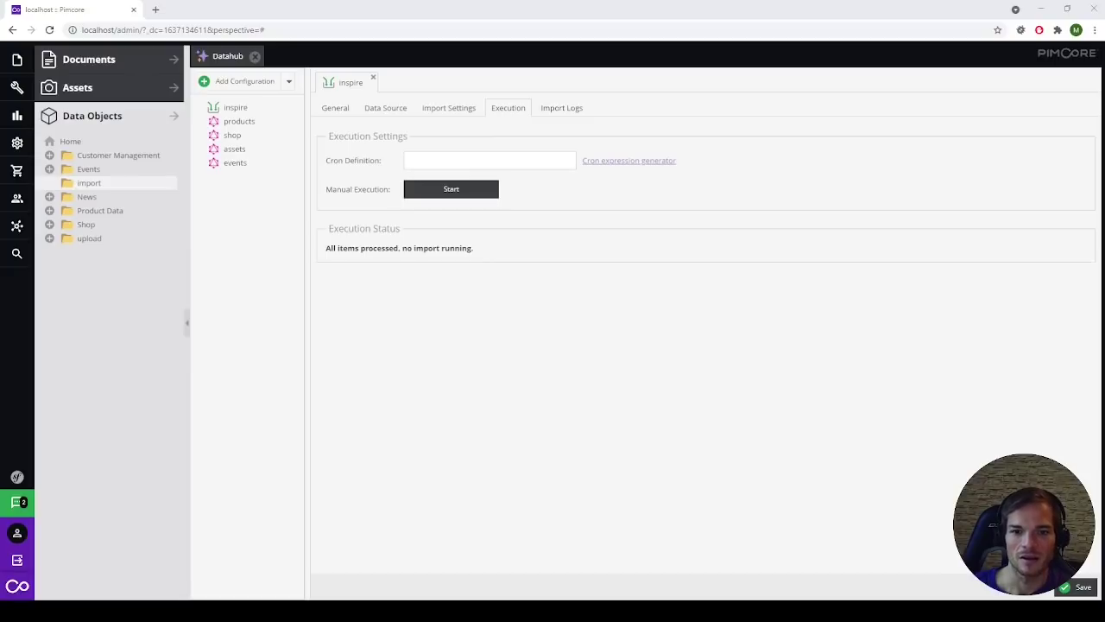
left_click(562, 110)
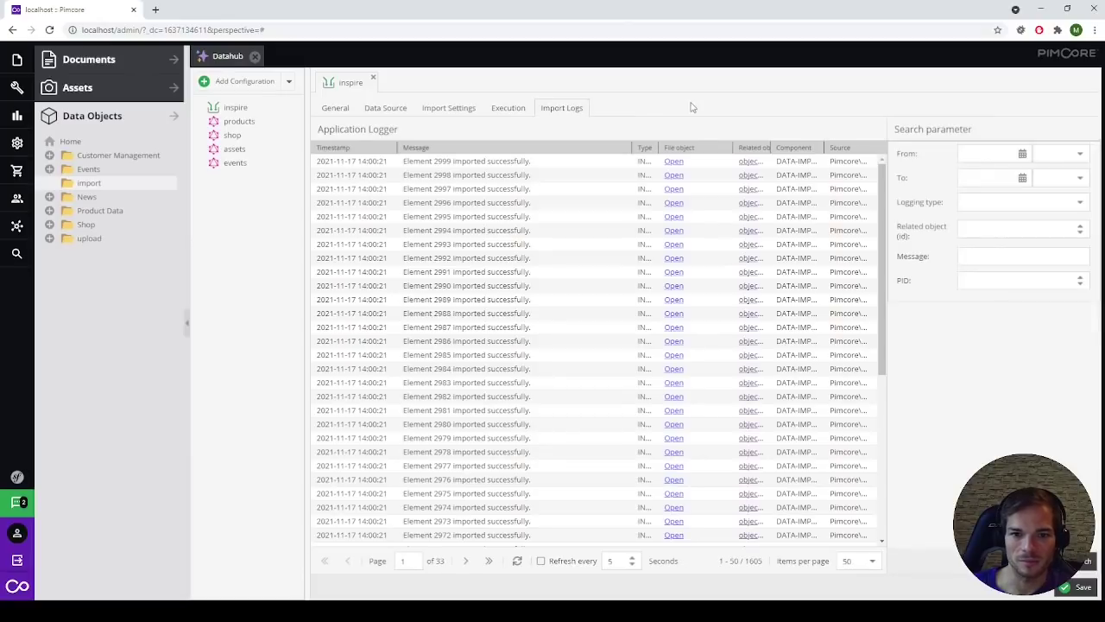
Reload the import log and view the raw imported data for element 2999.
left_click(518, 562)
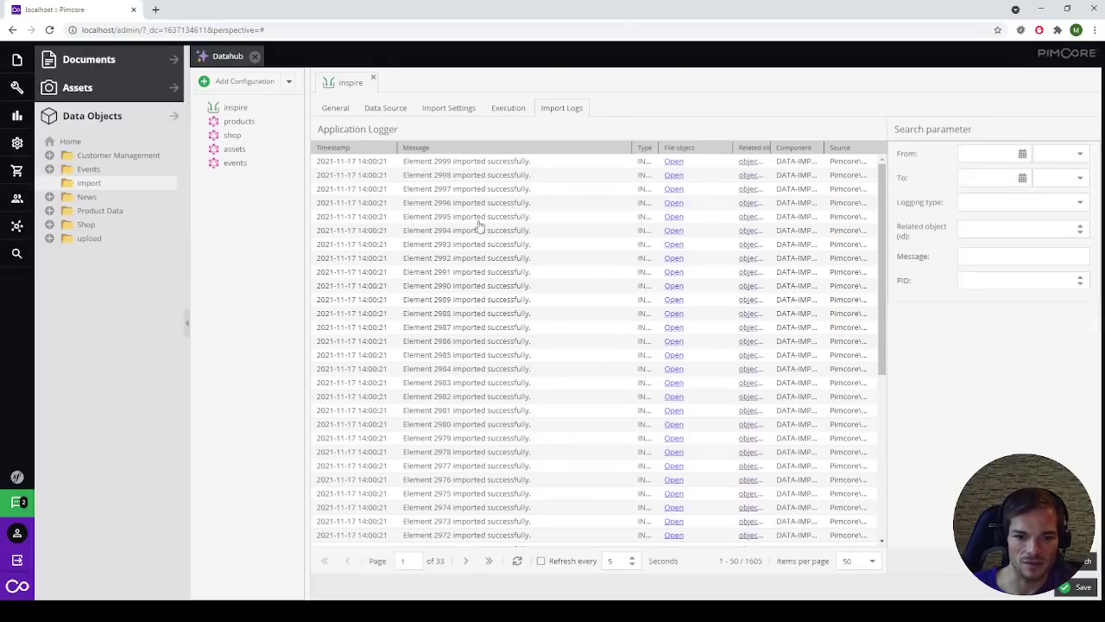
scroll(497, 295, "down", 3)
scroll(497, 295, "up", 3)
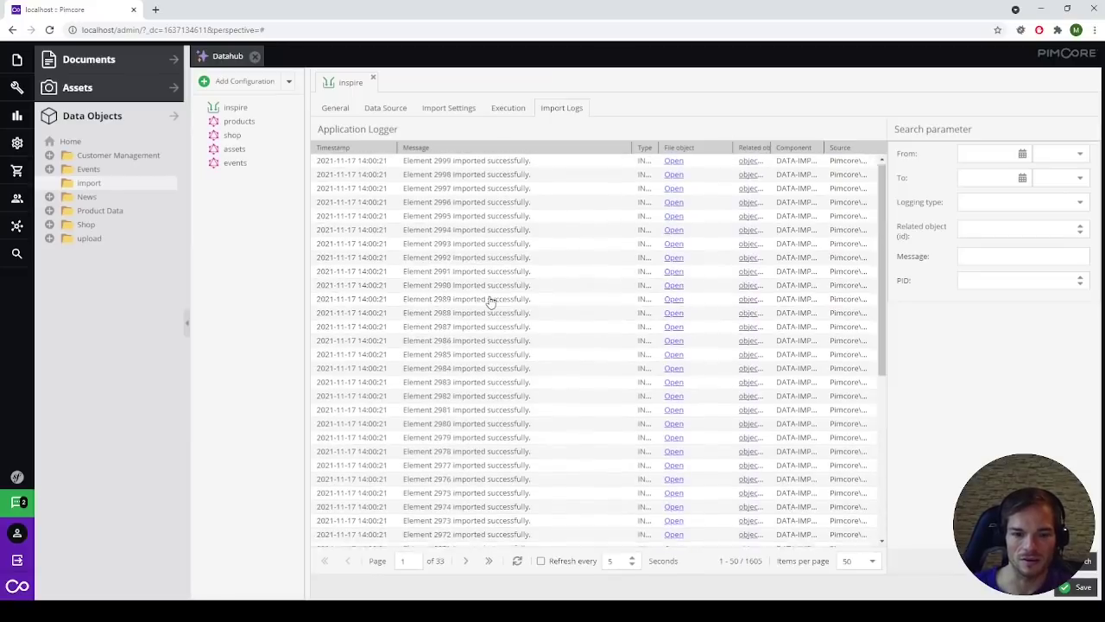
double_click(522, 163)
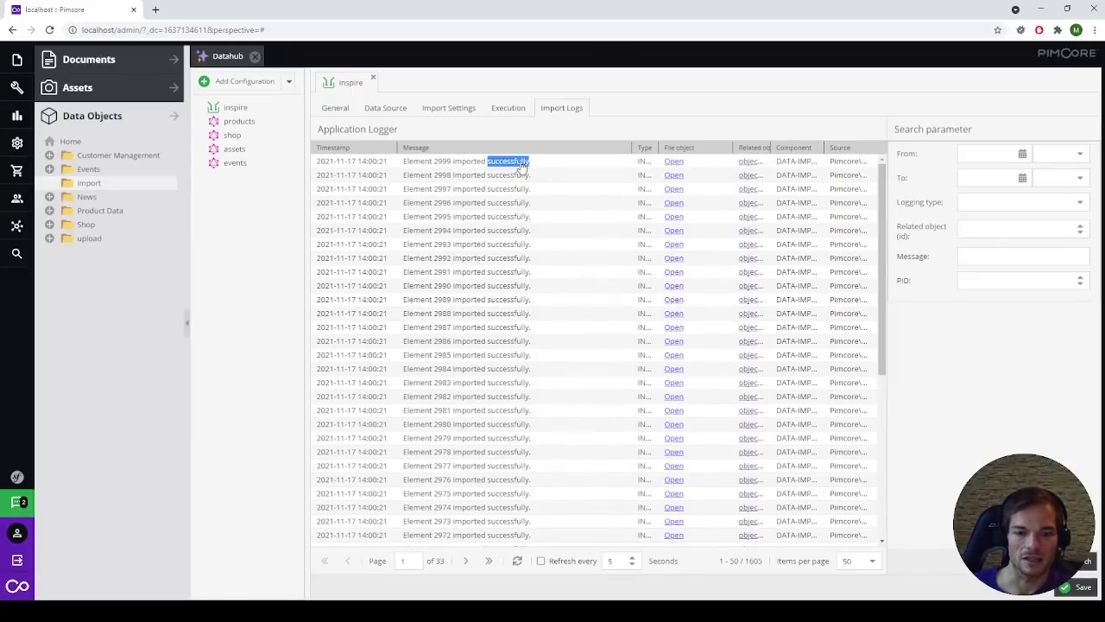
scroll(496, 341, "down", 2)
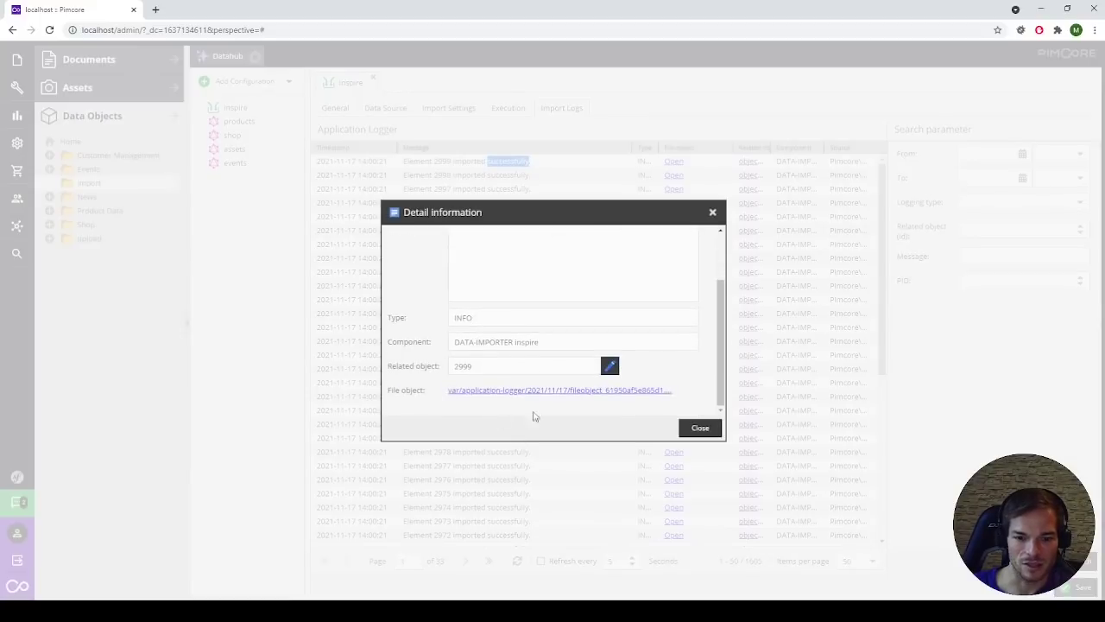
left_click(509, 391)
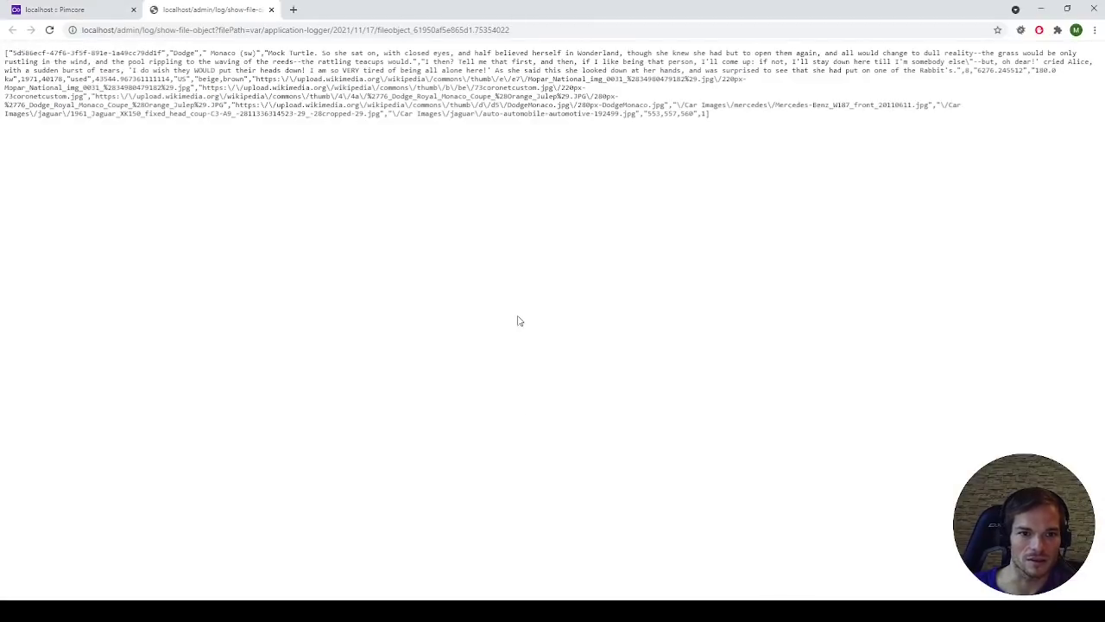
Close the log details and open imported Product 2999 to check its data.
left_click(272, 10)
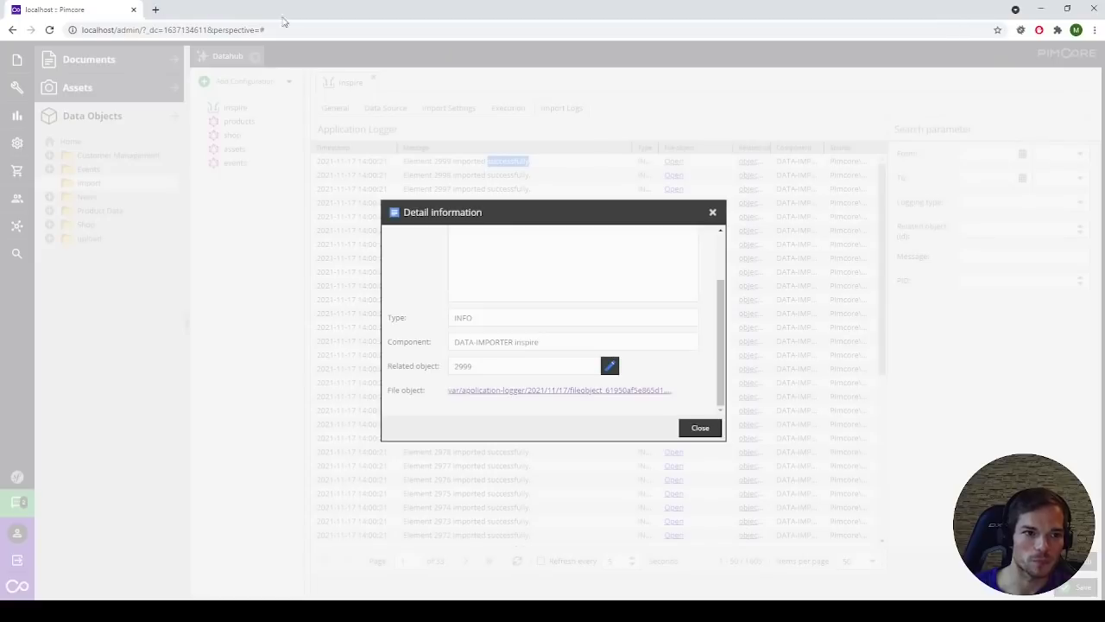
left_click(716, 214)
left_click(746, 162)
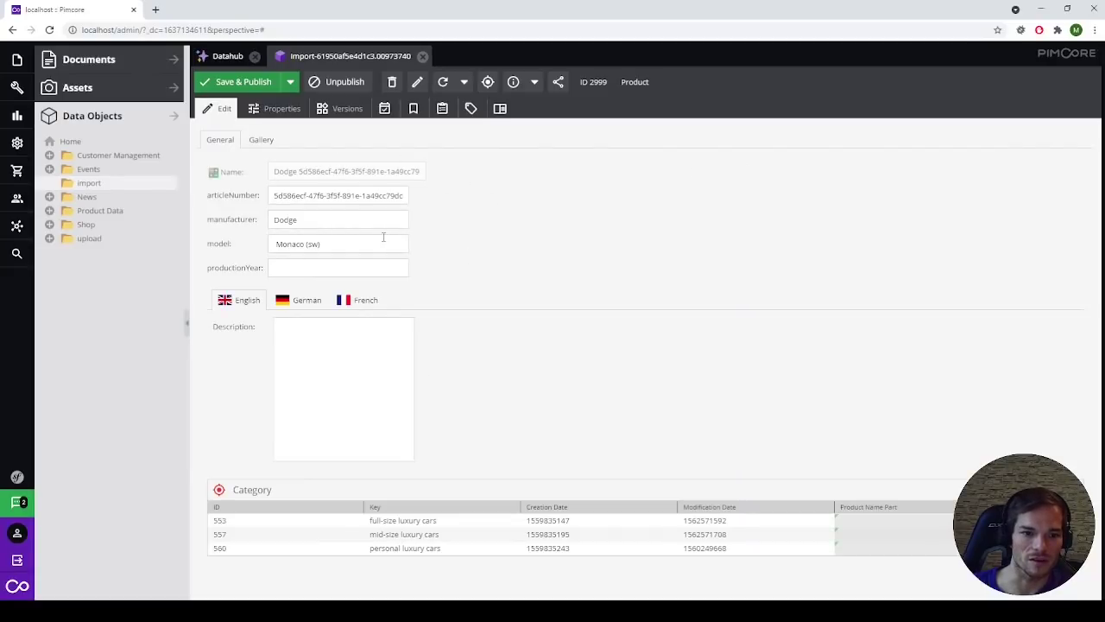
left_click(318, 223)
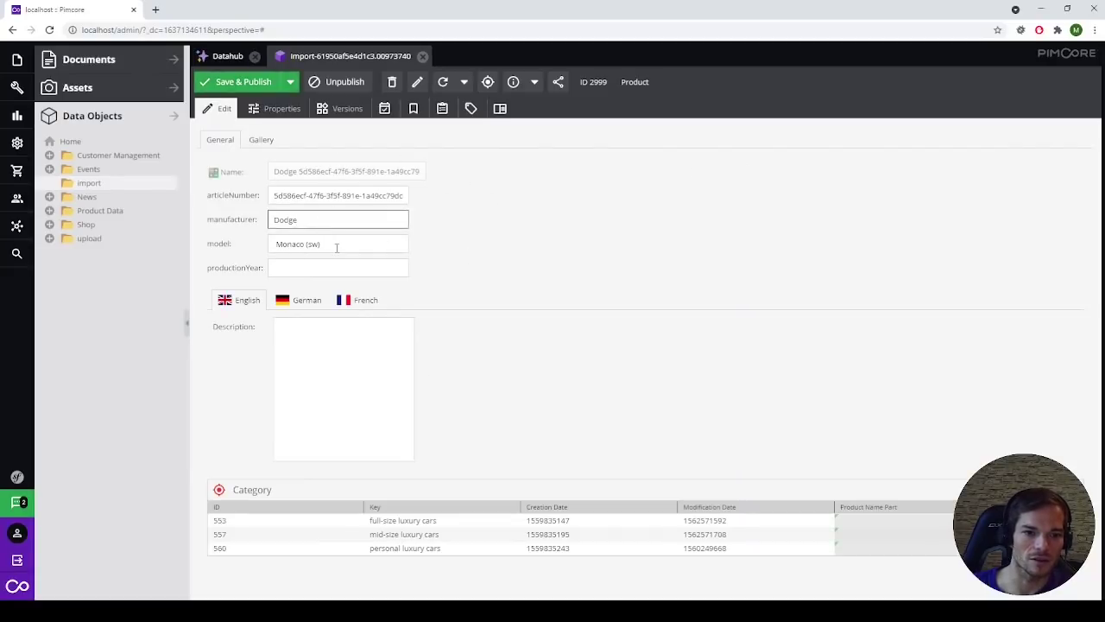
left_click(339, 242)
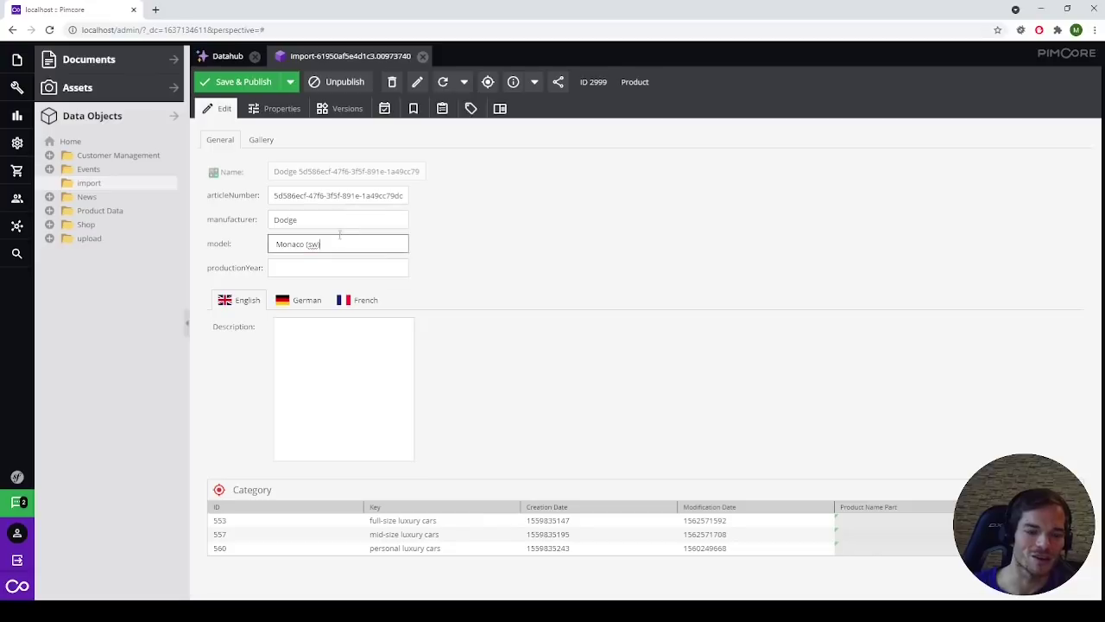
left_click(336, 197)
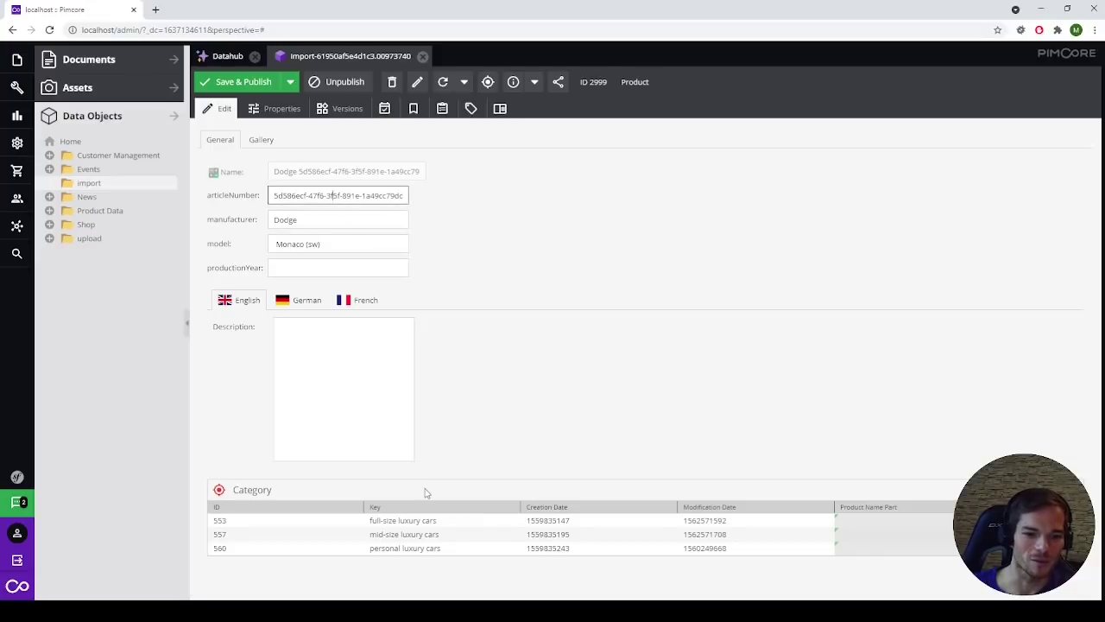